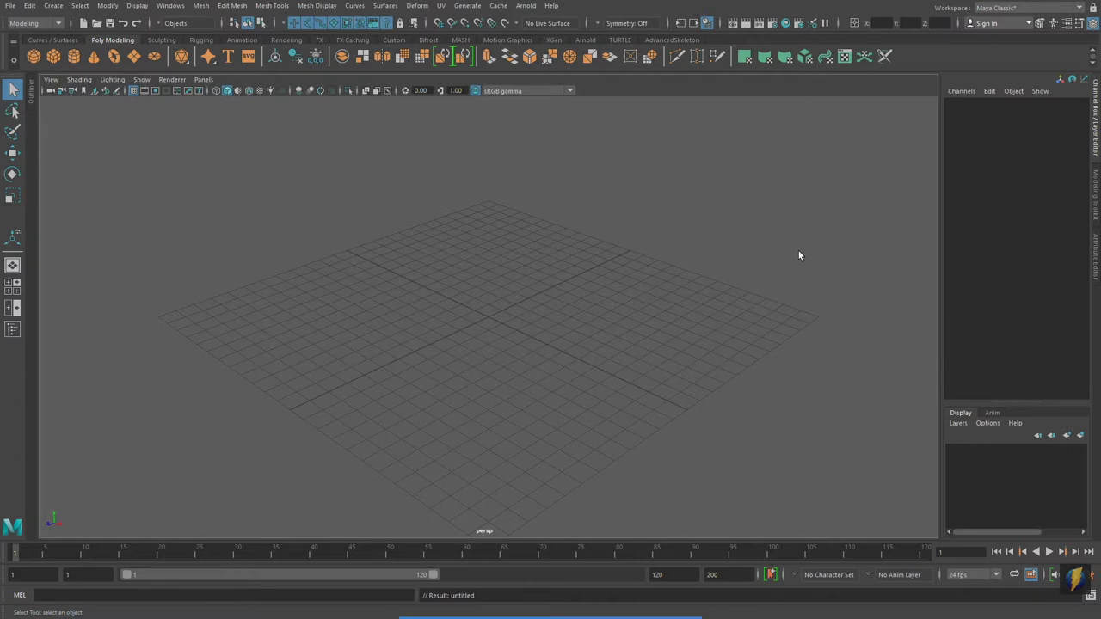
Create a polygon cone and set its height subdivisions to 3.
click(93, 56)
alt+drag(717, 324, 505, 325)
scroll(506, 324, up, 4)
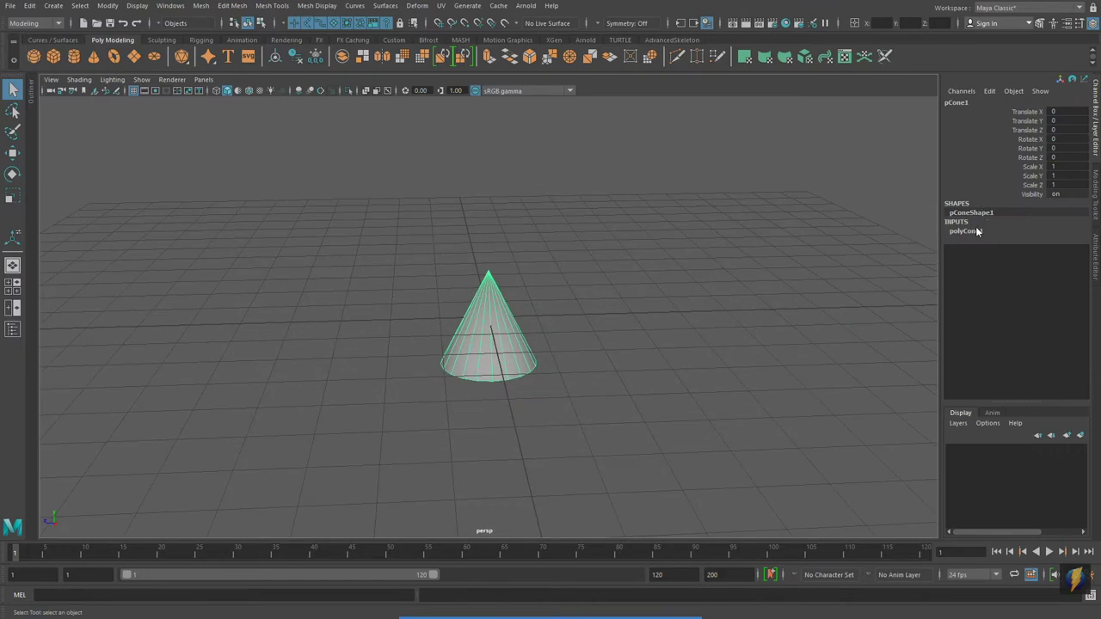
click(976, 229)
alt+drag(728, 234, 688, 233)
click(1034, 268)
middle_drag(666, 234, 682, 237)
alt+drag(673, 259, 662, 219)
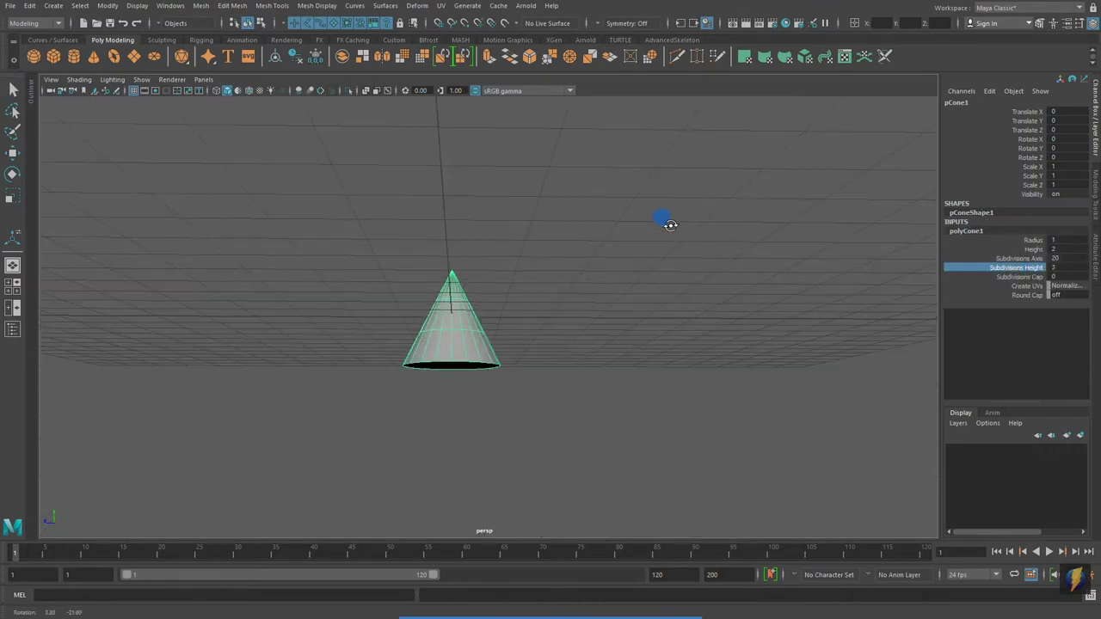
Set the cone's cap subdivisions to 2.
click(1024, 277)
alt+drag(755, 278, 751, 260)
middle_drag(751, 260, 629, 262)
mouse_move(607, 263)
alt+mouse_down()
mouse_move(603, 238)
mouse_move(590, 293)
mouse_move(622, 304)
mouse_move(601, 268)
alt+mouse_up()
alt+middle_drag(602, 269, 523, 260)
Duplicate the cone and move the copy along X to about 2.4.
click(14, 154)
alt+drag(522, 259, 524, 259)
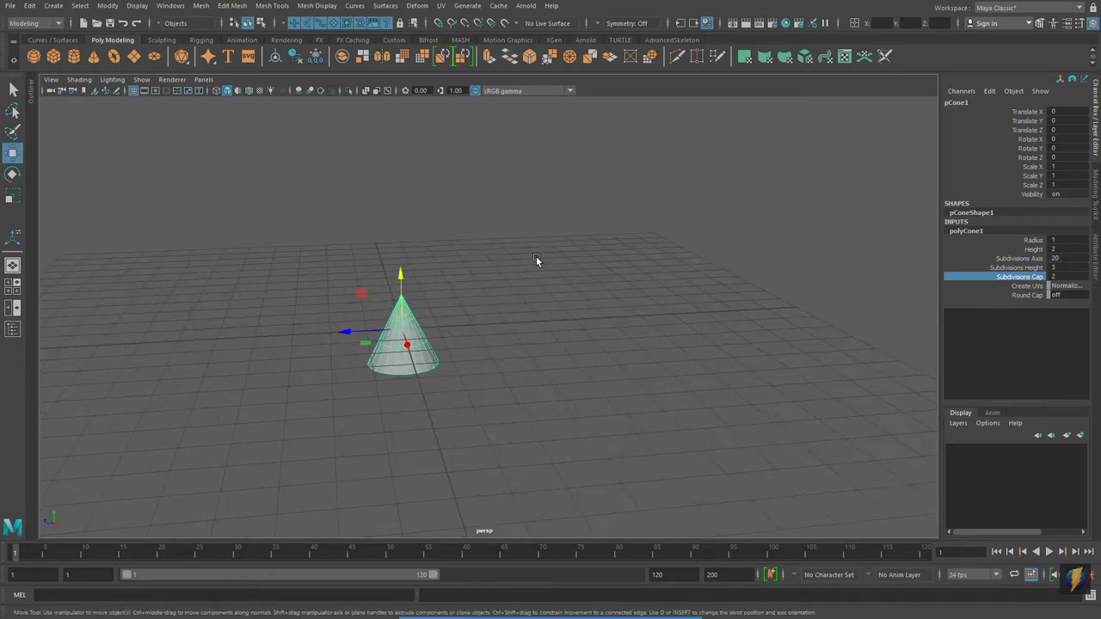
alt+drag(450, 299, 568, 295)
alt+middle_drag(568, 295, 519, 256)
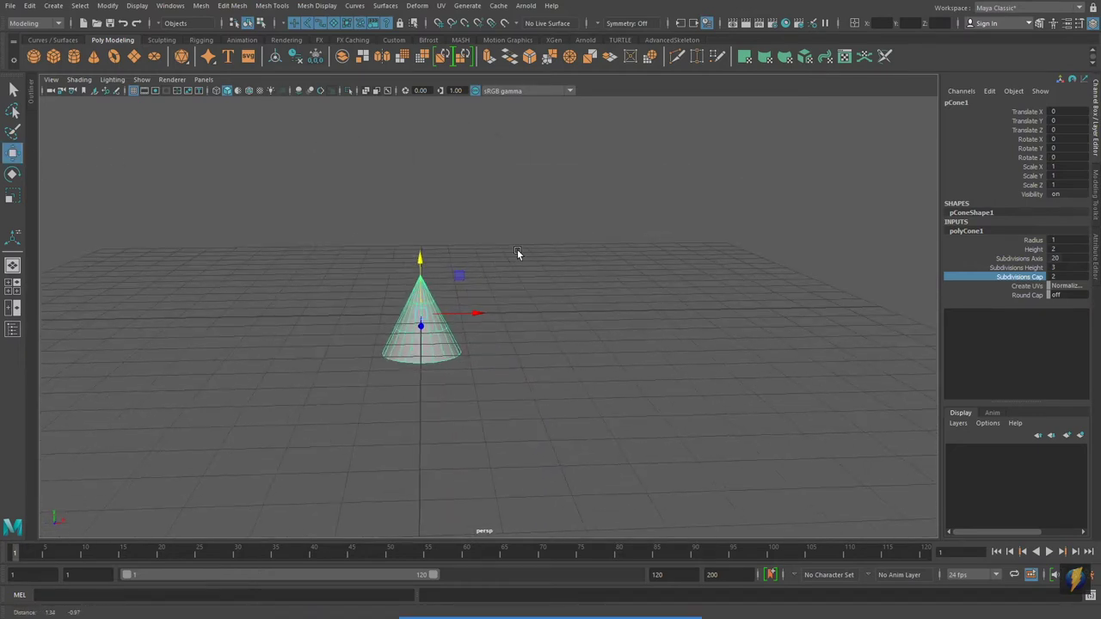
alt+right_drag(519, 255, 521, 324)
alt+middle_drag(521, 326, 510, 330)
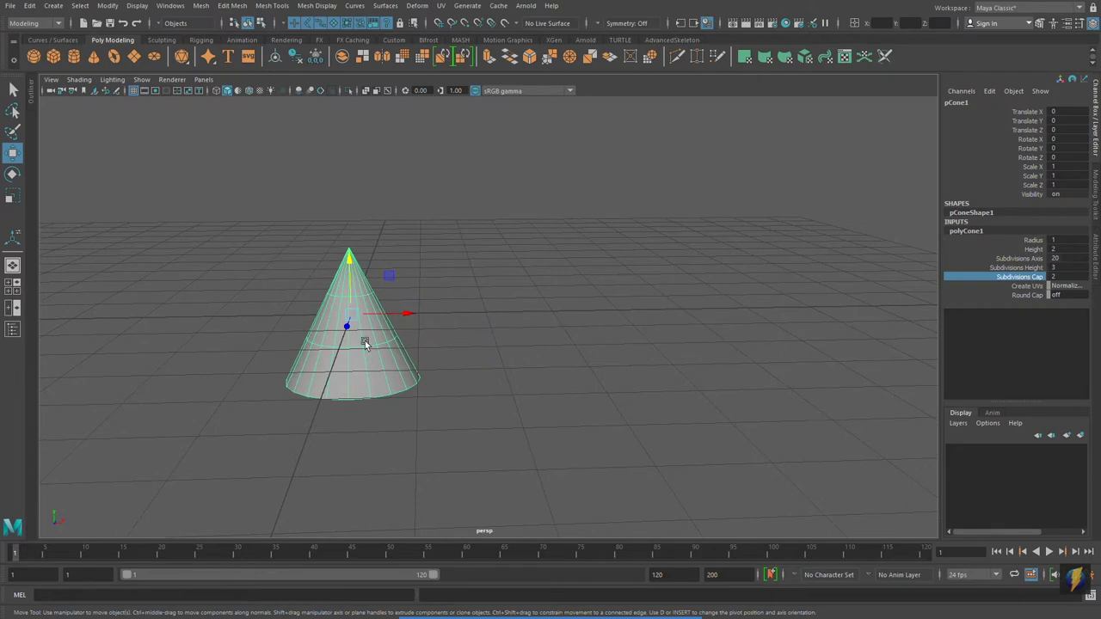
click(30, 7)
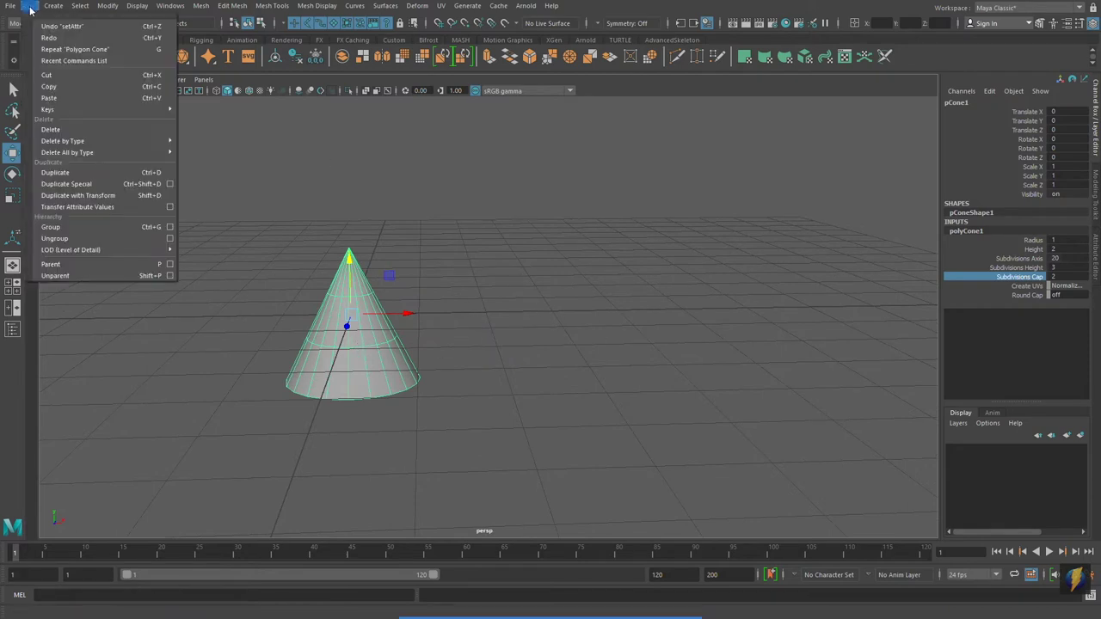
click(54, 173)
drag(410, 312, 567, 312)
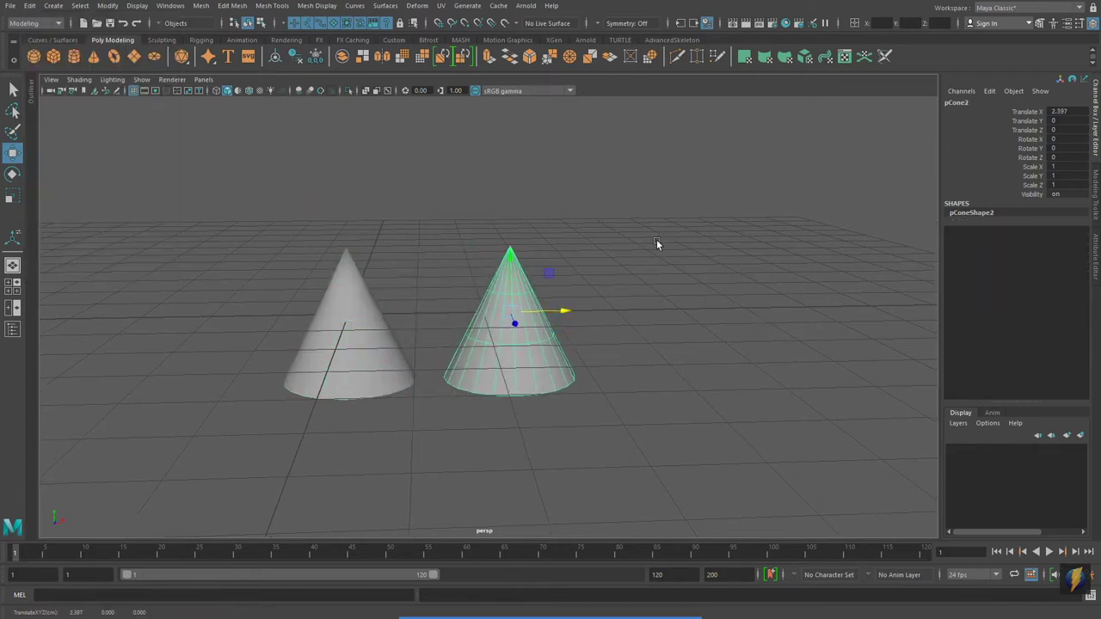
alt+middle_drag(666, 239, 637, 249)
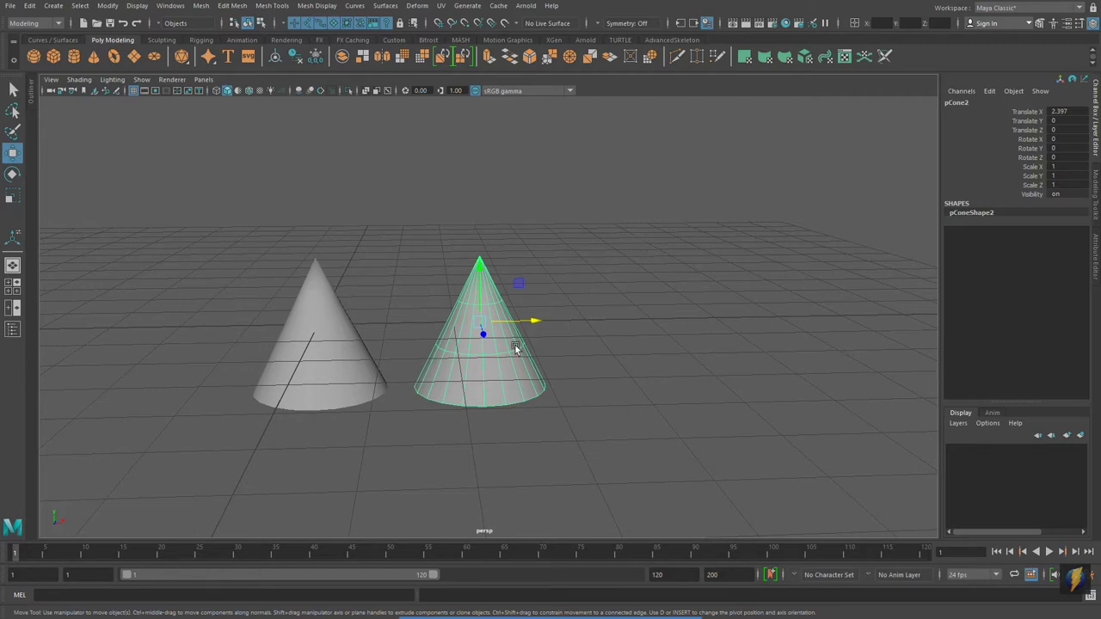
Duplicate the cone twice more, placing the copies in the row at about X 4.7 and X 6.8.
click(31, 8)
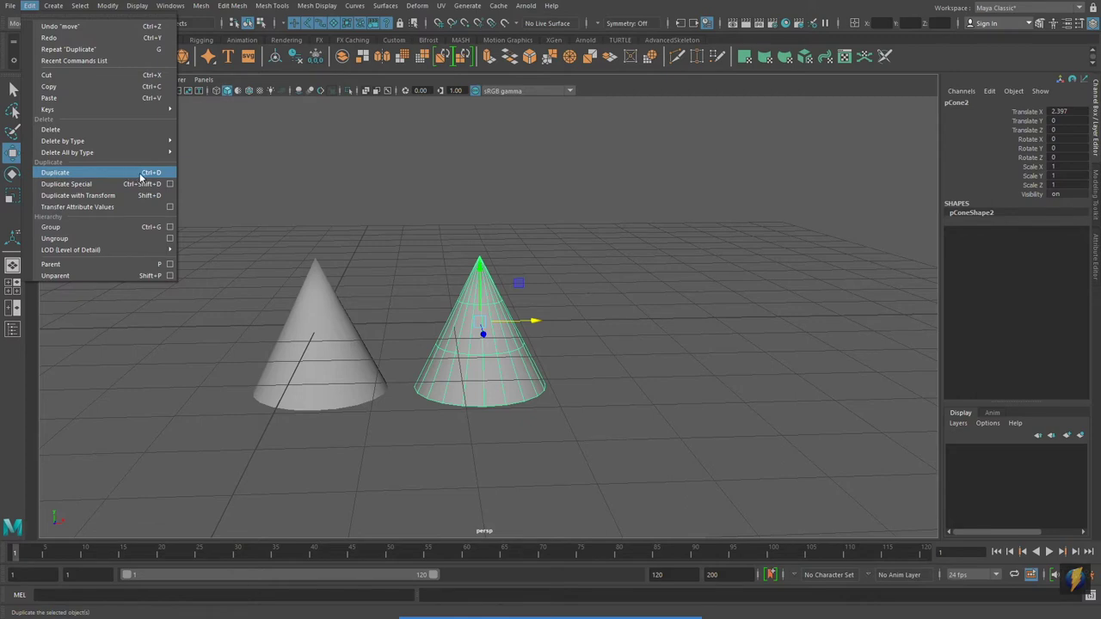
click(141, 173)
drag(546, 320, 684, 320)
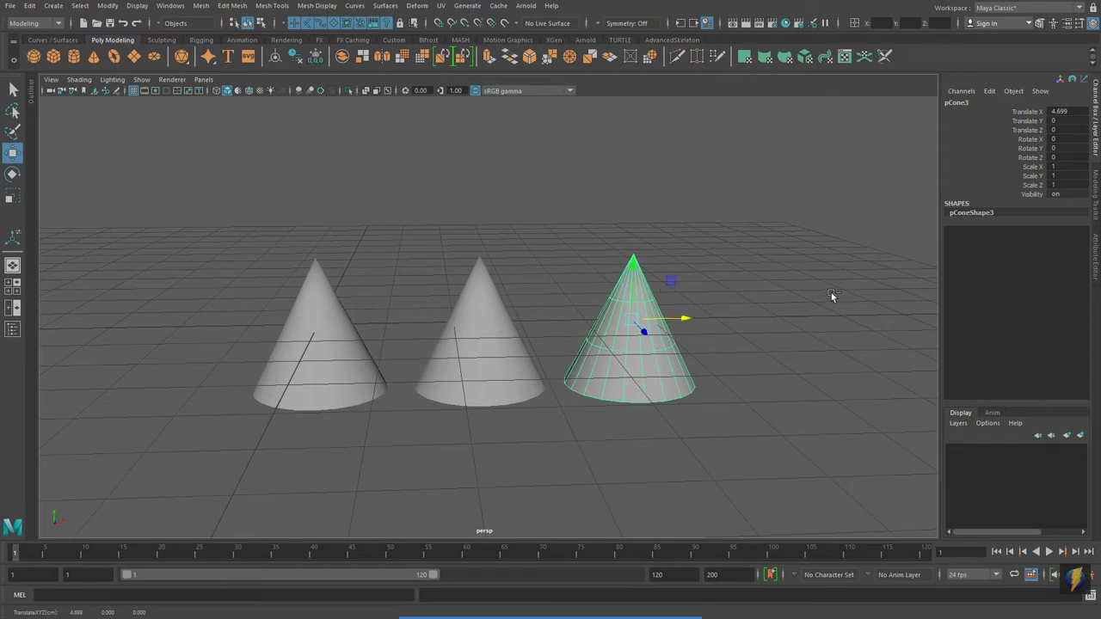
key(ctrl+d)
drag(694, 316, 818, 319)
Duplicate the row of four cones and raise the copies to Y 2.5.
key(a)
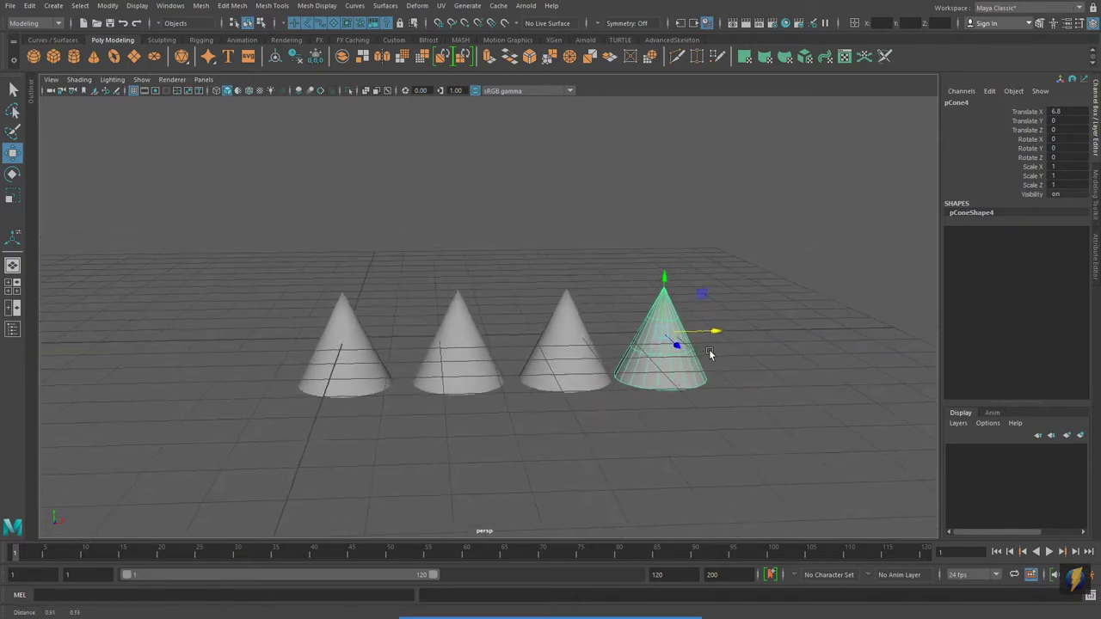
drag(192, 236, 699, 435)
key(f)
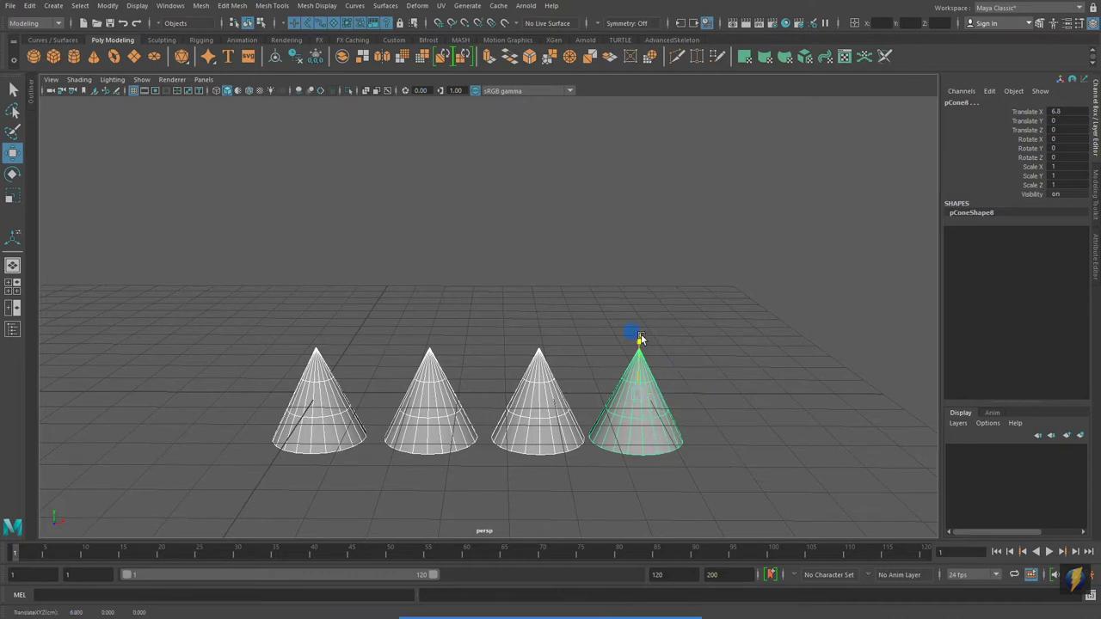
shift+drag(639, 336, 622, 207)
Duplicate all eight cones and move the copies up to form two more rows above.
drag(128, 201, 791, 474)
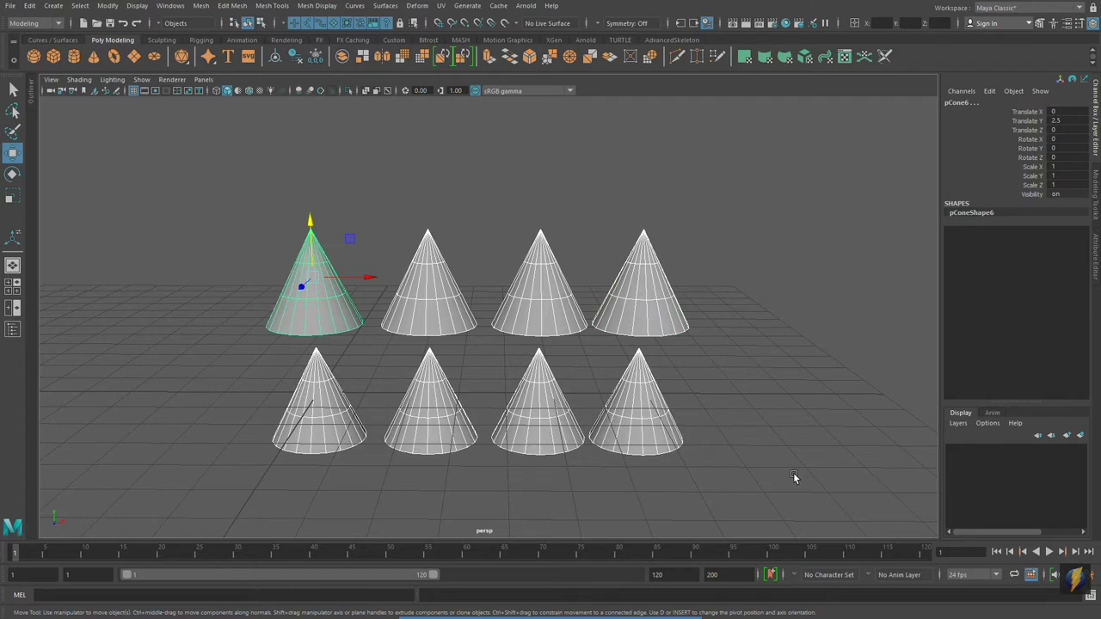
scroll(789, 475, down, 3)
key(ctrl+d)
drag(386, 233, 380, 97)
Duplicate all sixteen cones and shift the copies about 9.56 units along X beside the originals.
drag(288, 110, 674, 457)
key(ctrl+d)
drag(446, 301, 502, 389)
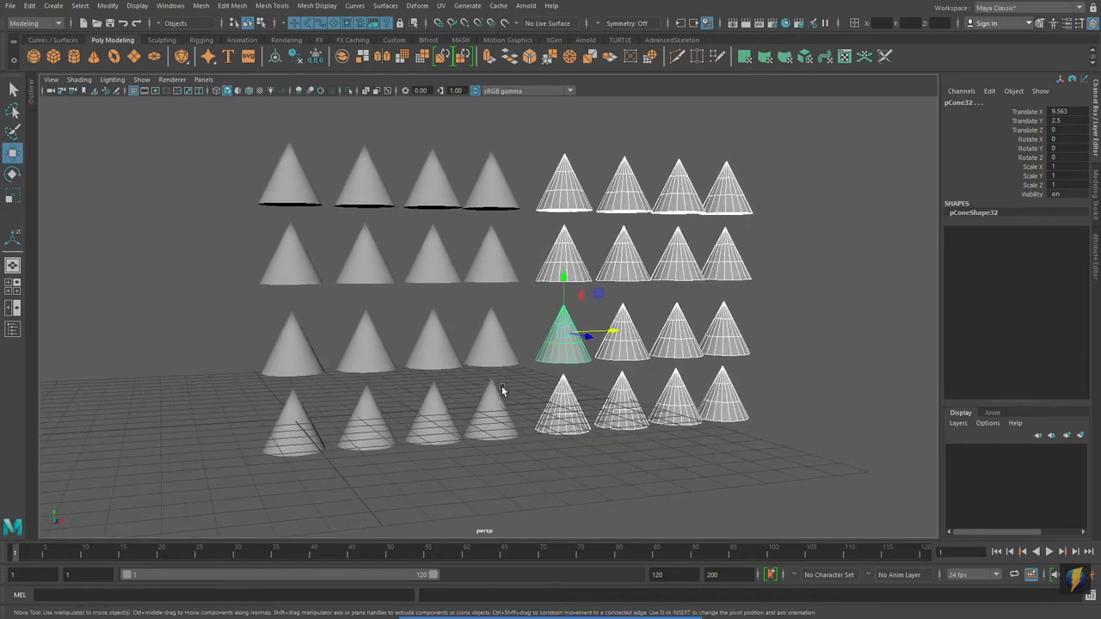
Delete all the duplicated cones, keeping only the original cone at the origin.
alt+drag(612, 303, 409, 245)
drag(200, 152, 830, 327)
key(Delete)
drag(831, 276, 349, 517)
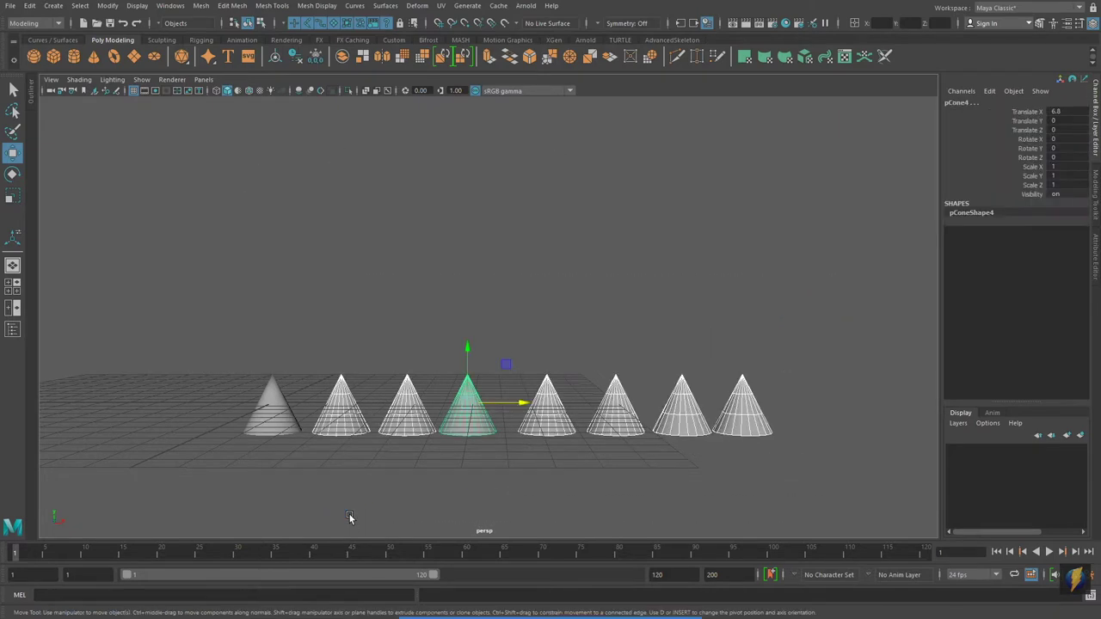
key(Delete)
In the front view, move the remaining cone's pivot up to its tip.
alt+drag(393, 452, 578, 406)
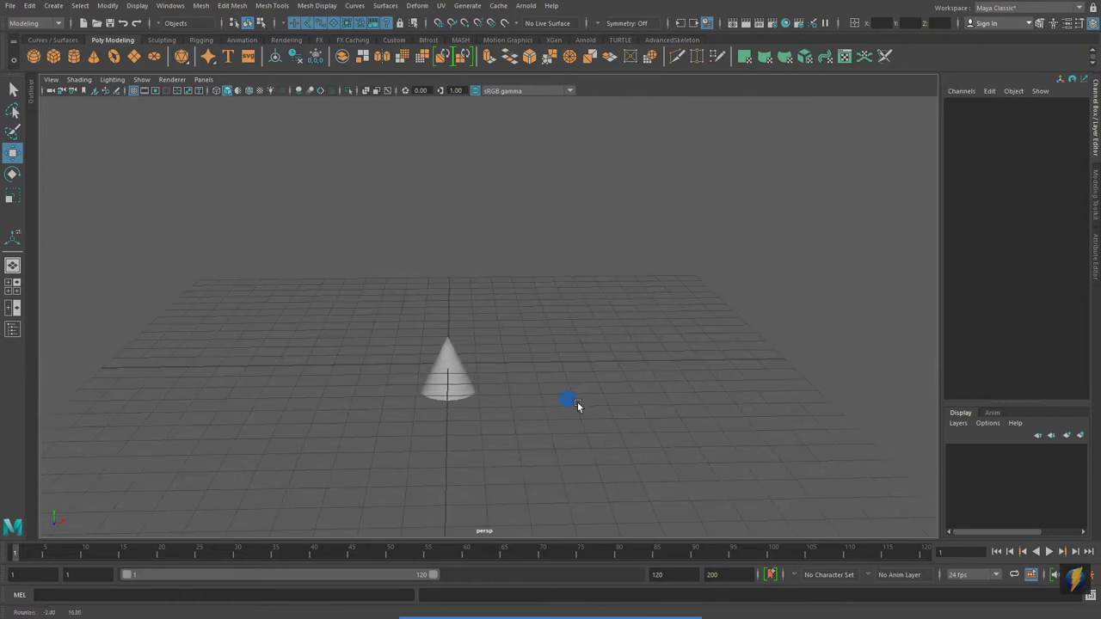
alt+right_drag(424, 421, 713, 402)
alt+middle_drag(415, 477, 491, 379)
click(491, 382)
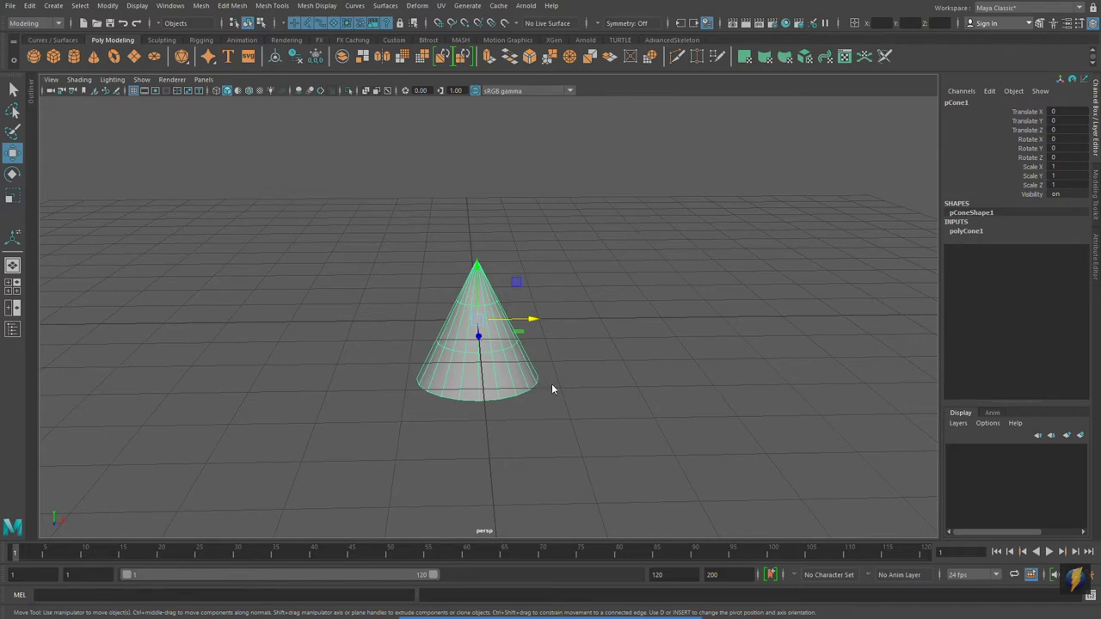
key(space)
key(space)
scroll(718, 404, up, 2)
alt+right_drag(592, 402, 702, 387)
alt+middle_drag(579, 377, 564, 359)
alt+right_drag(647, 354, 713, 351)
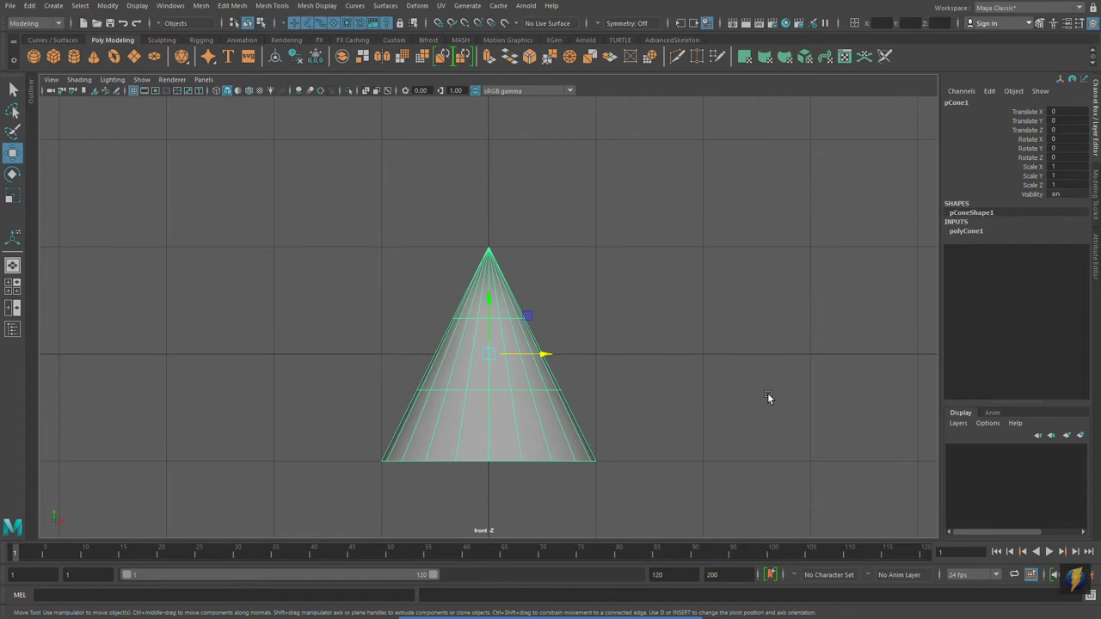
key(d)
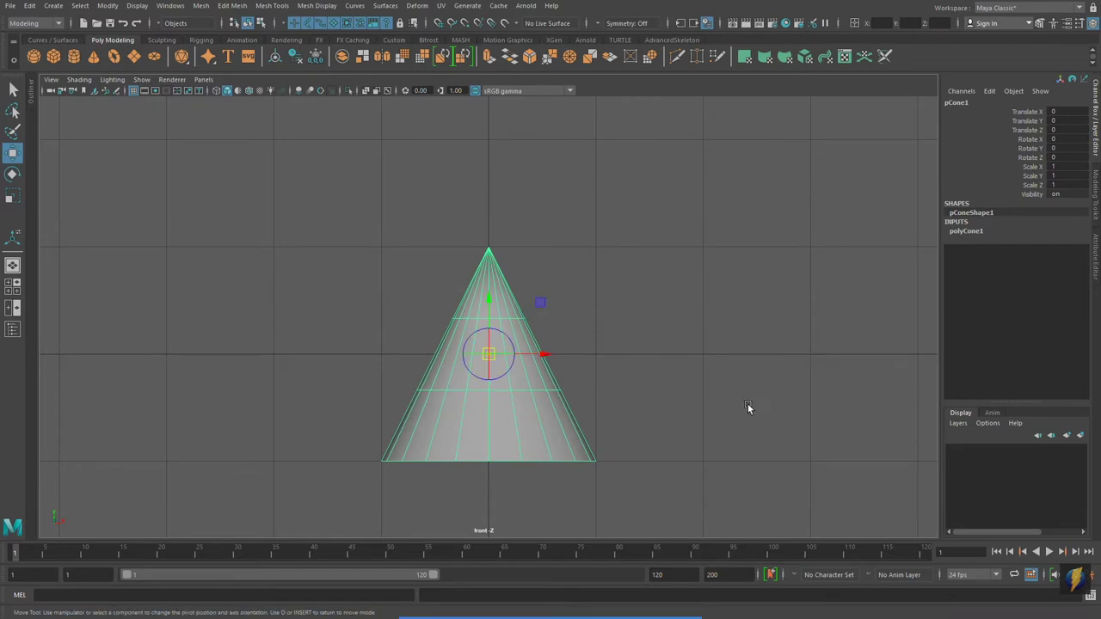
click(488, 277)
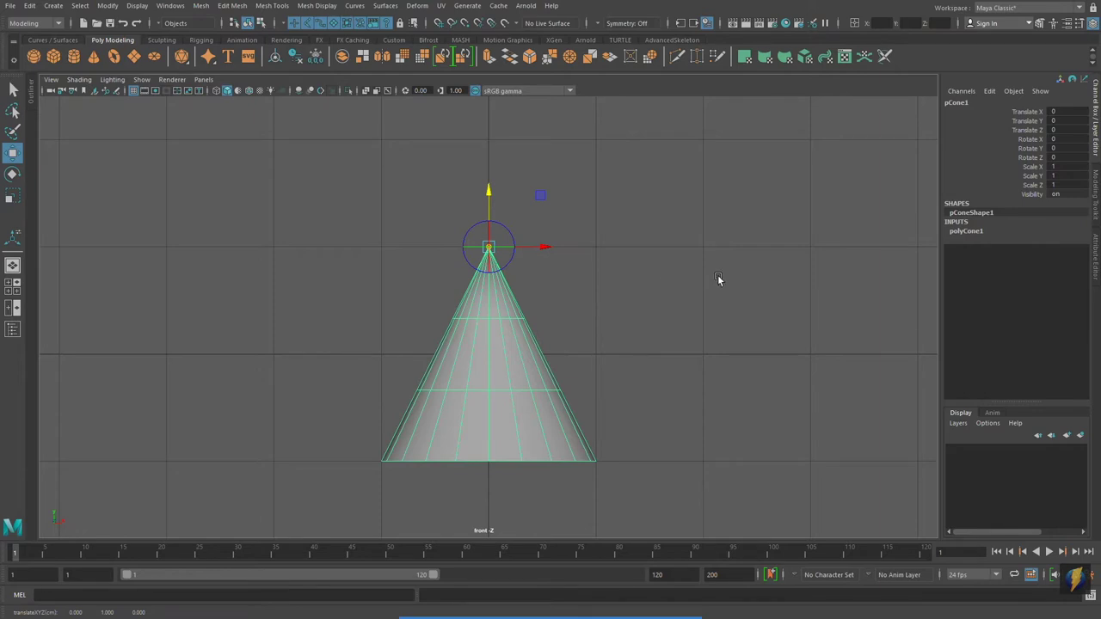
key(d)
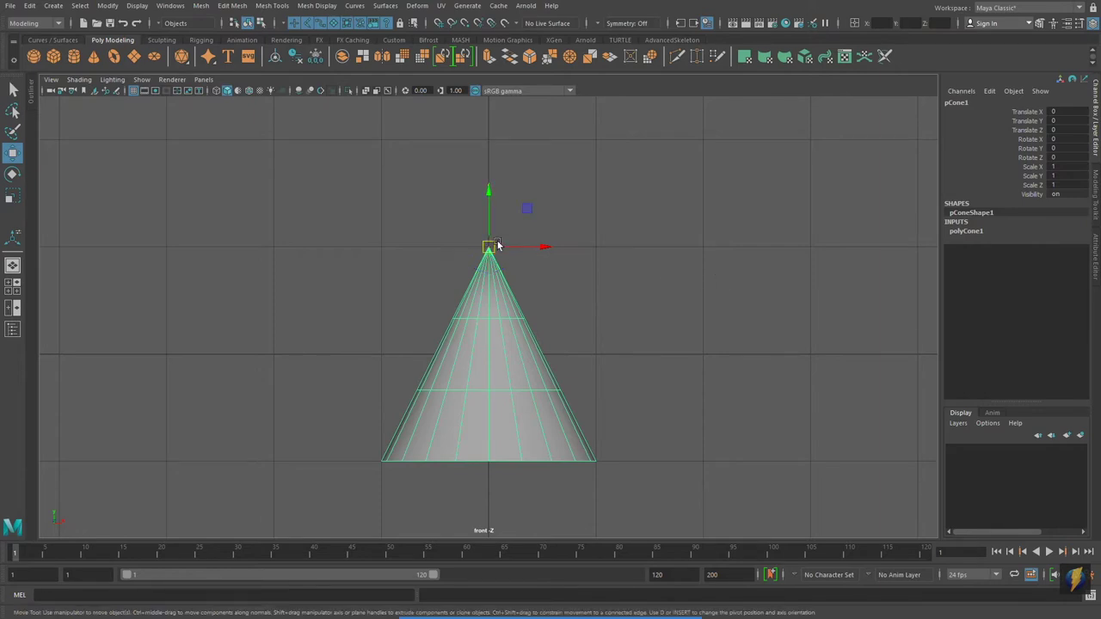
Rotate the cone about its tip, setting Rotate Z to -90.
click(12, 173)
drag(522, 212, 559, 284)
click(1060, 157)
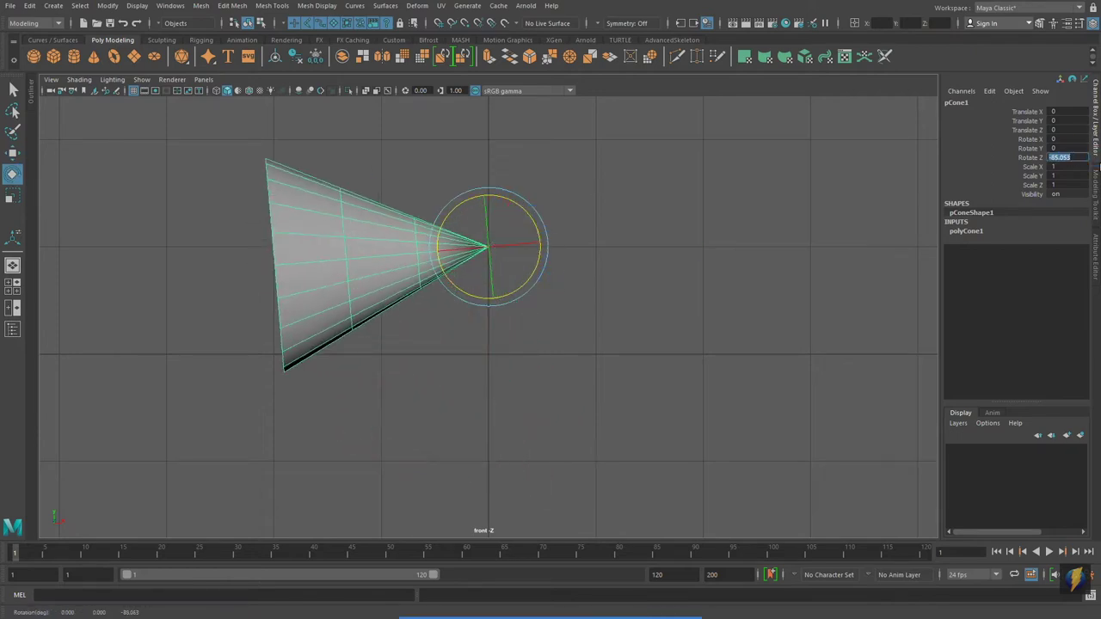
text(-90)
key(Return)
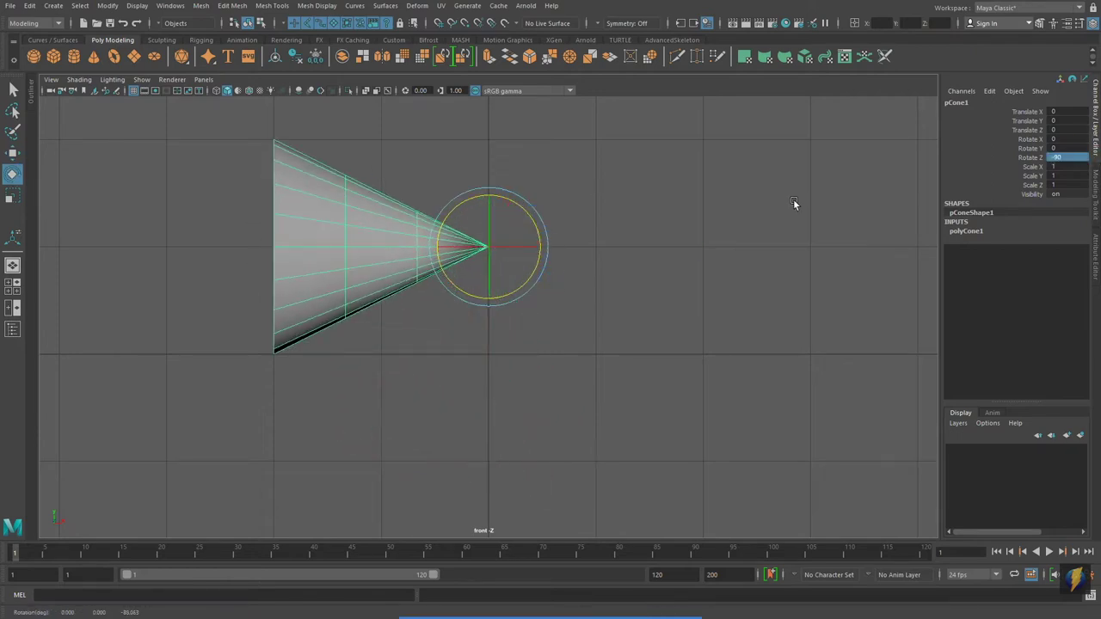
Move the cone down to Translate Y -1 with grid snapping, placing its tip at the origin.
click(12, 153)
key(x)
drag(487, 208, 489, 338)
Freeze the cone's transformations.
alt+middle_drag(674, 296, 664, 271)
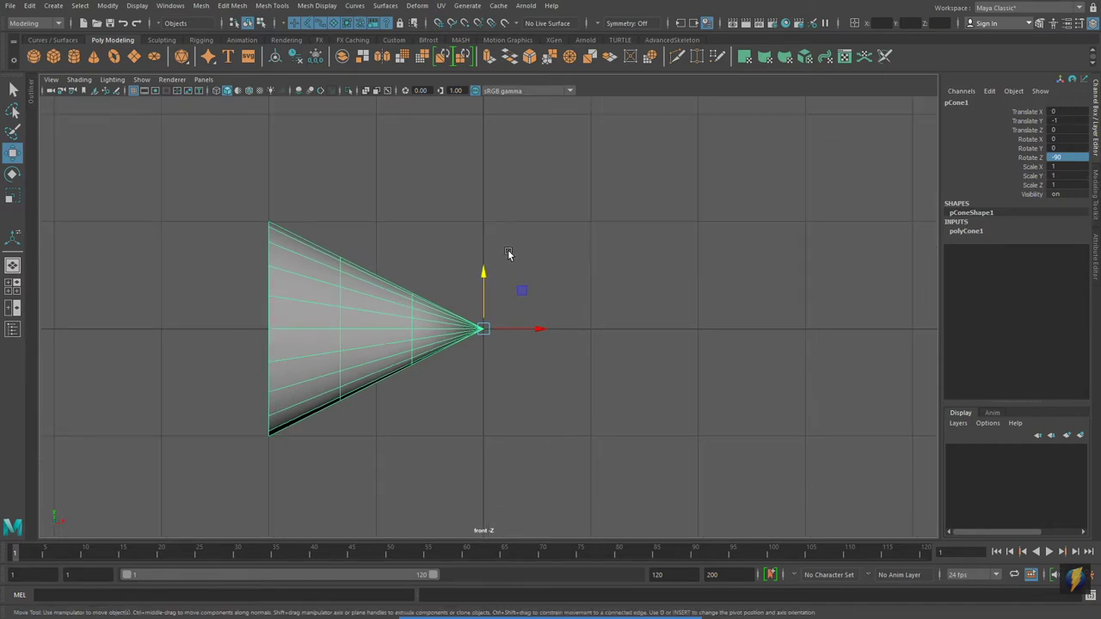
alt+middle_drag(508, 253, 554, 275)
click(107, 6)
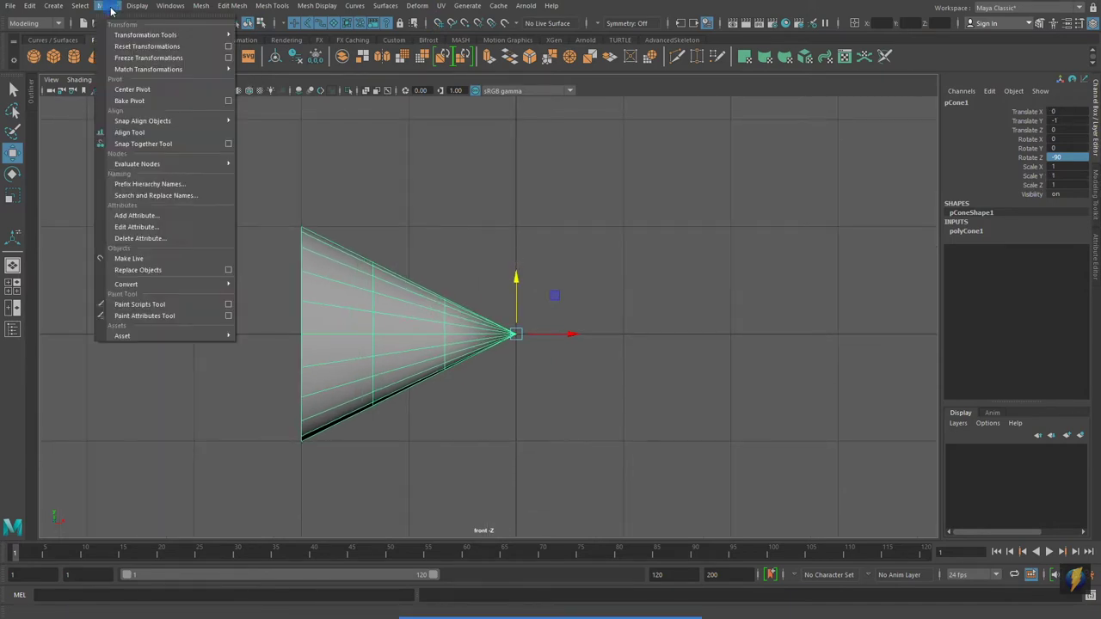
click(121, 55)
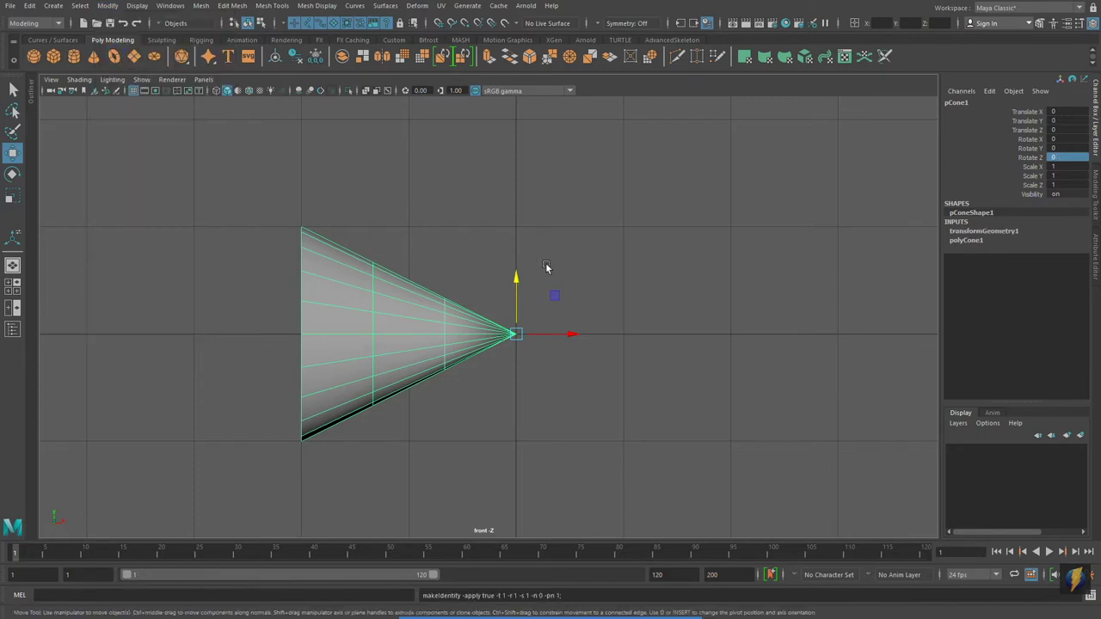
alt+middle_drag(551, 264, 498, 271)
alt+right_drag(498, 270, 434, 256)
alt+middle_drag(434, 255, 443, 261)
alt+right_drag(313, 264, 593, 285)
alt+middle_drag(593, 285, 555, 296)
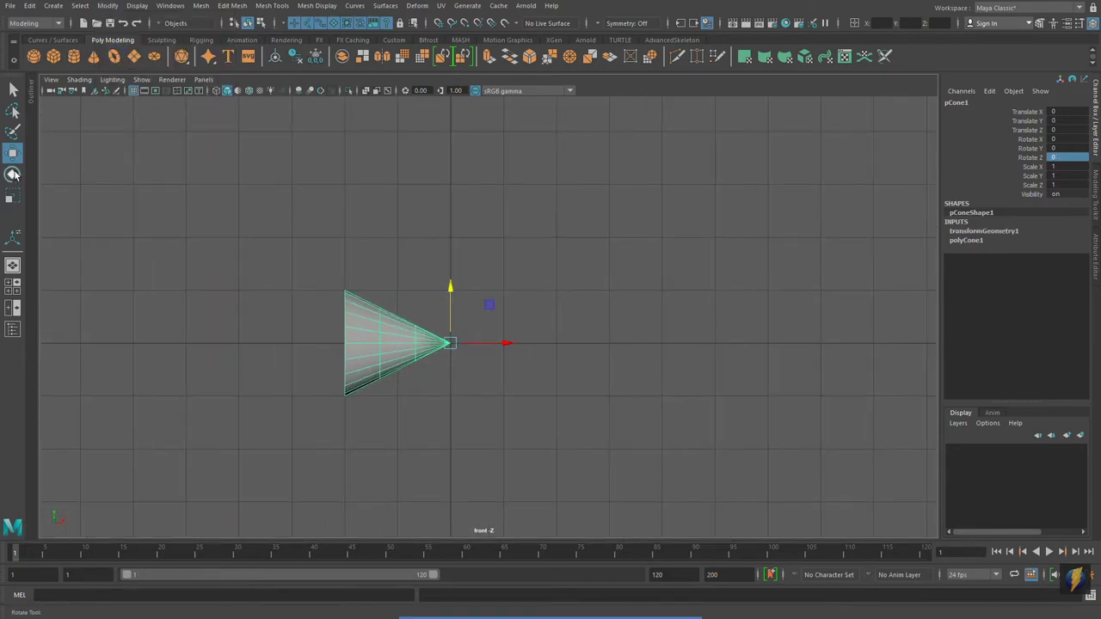
alt+middle_drag(383, 234, 380, 240)
alt+right_drag(370, 240, 385, 247)
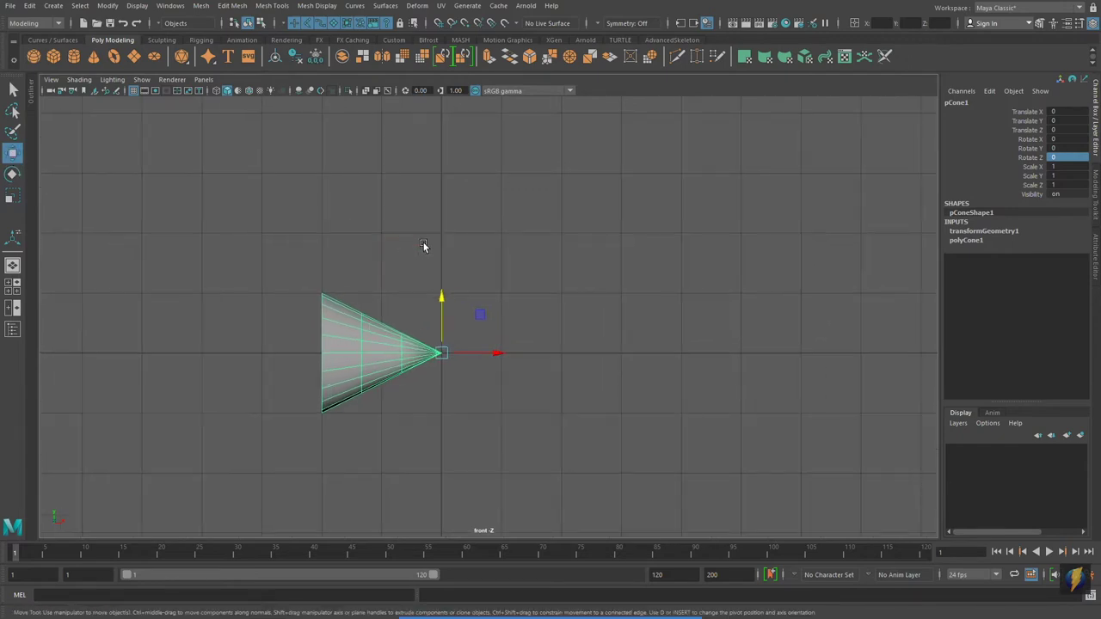
click(29, 6)
mouse_move(552, 6)
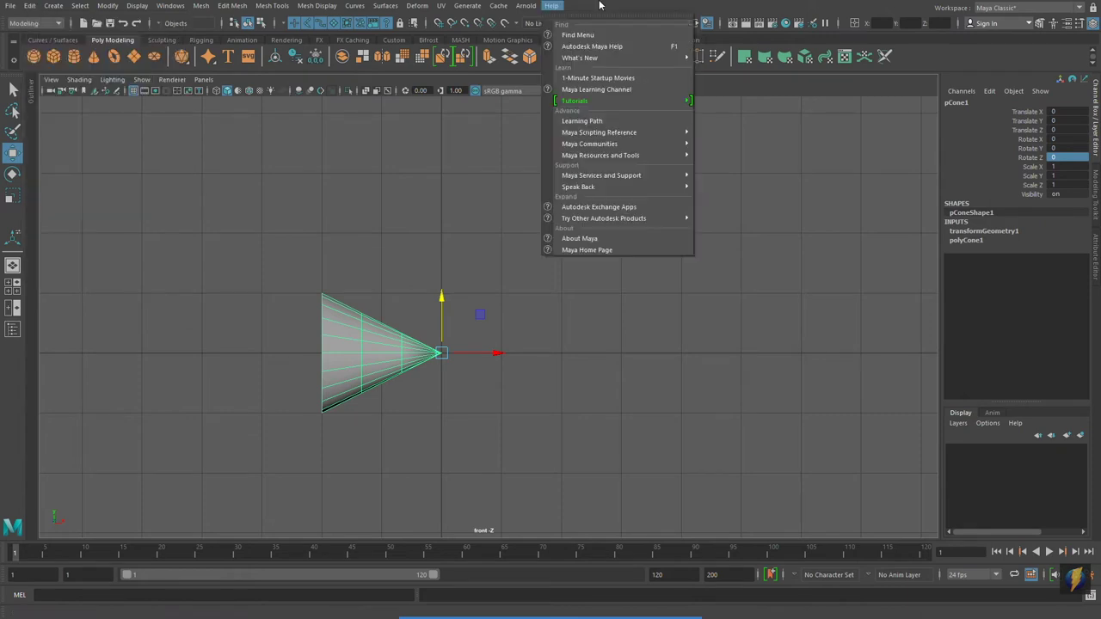
click(789, 270)
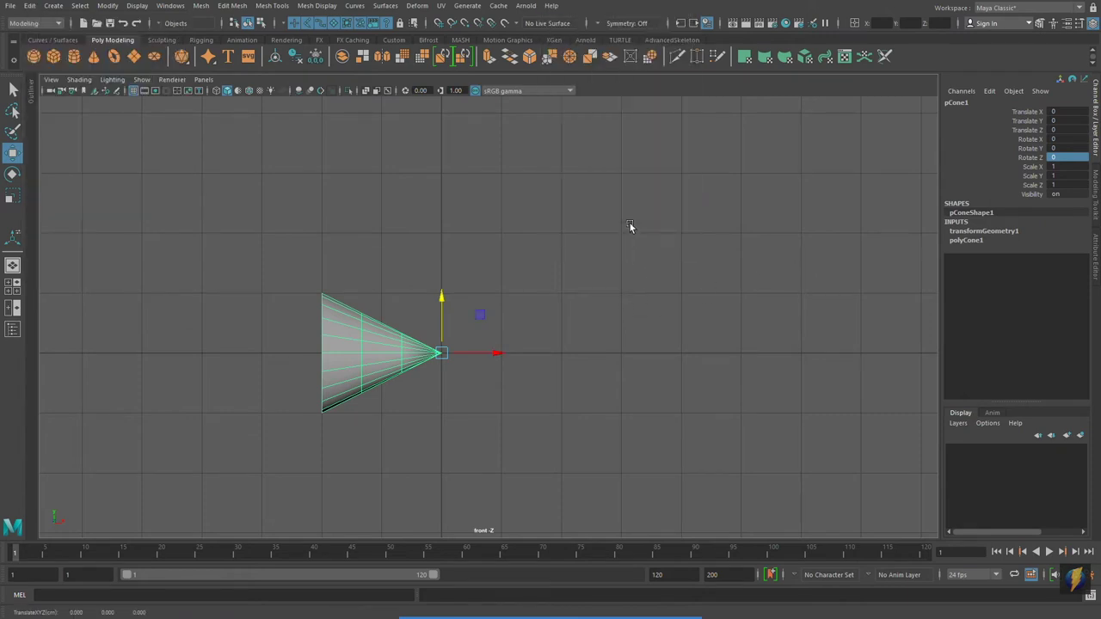
Duplicate the cone and mirror the copy about its tip by setting Scale X to -1.
key(ctrl+d)
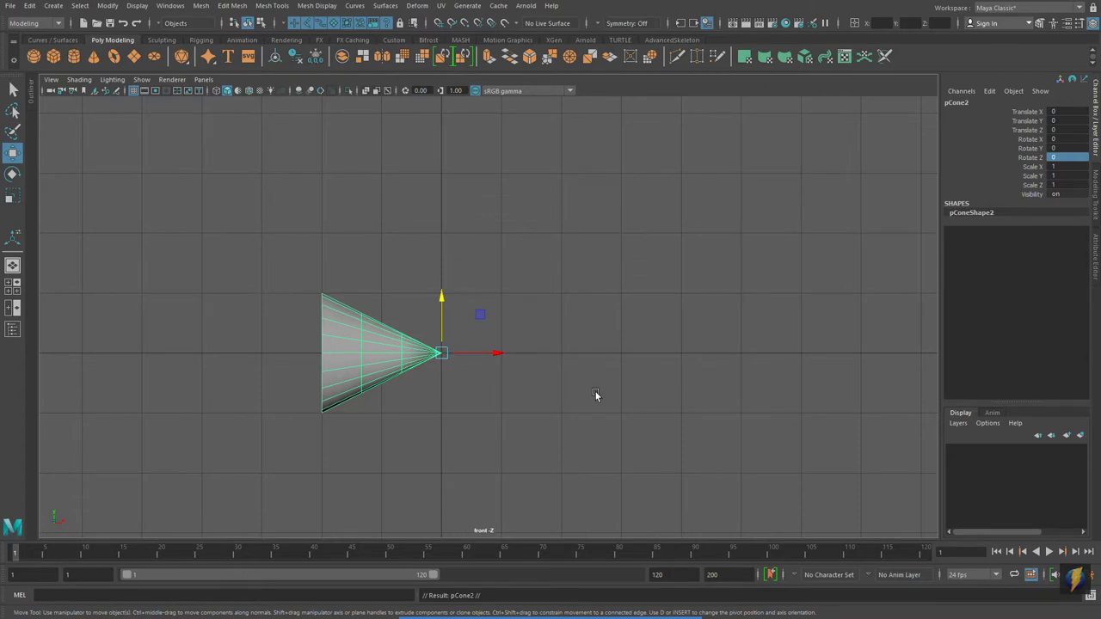
key(r)
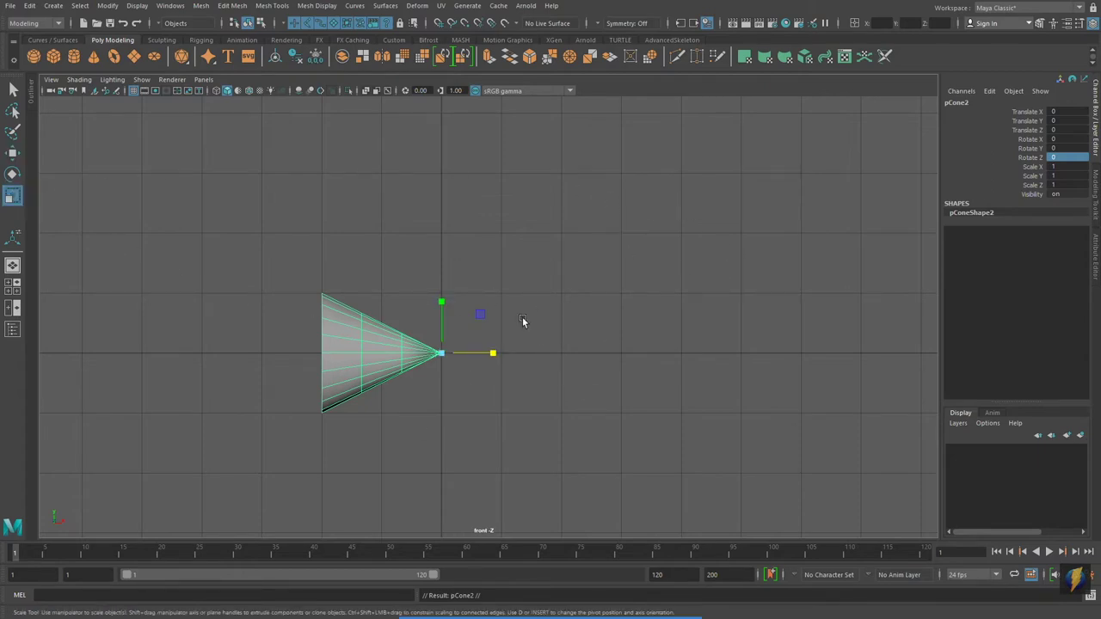
drag(495, 354, 341, 353)
click(1071, 167)
text(-)
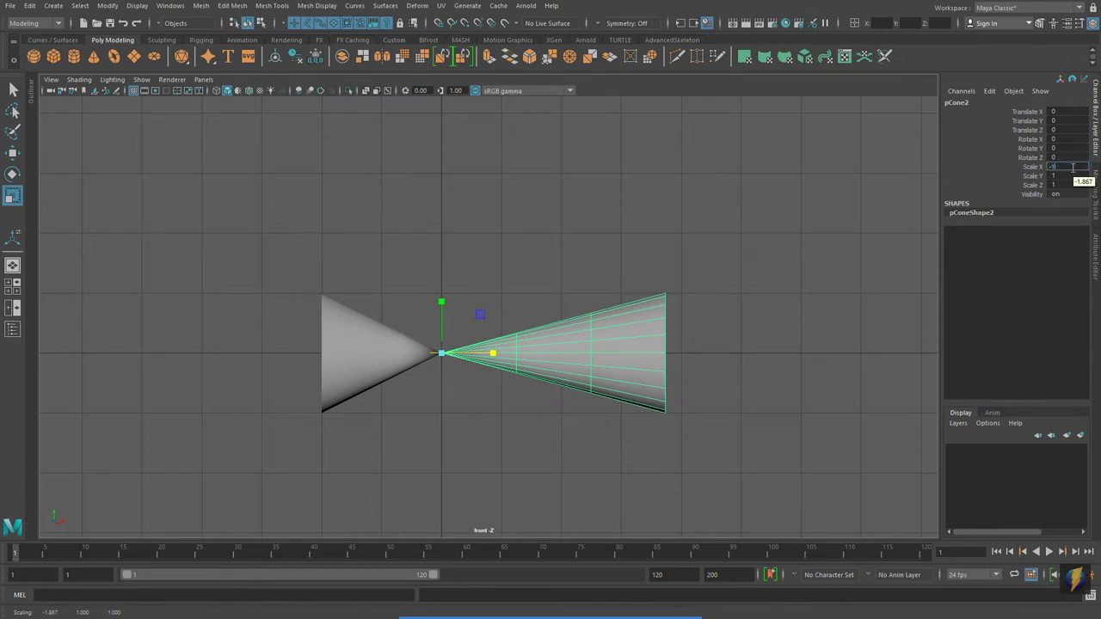
text(1)
key(Return)
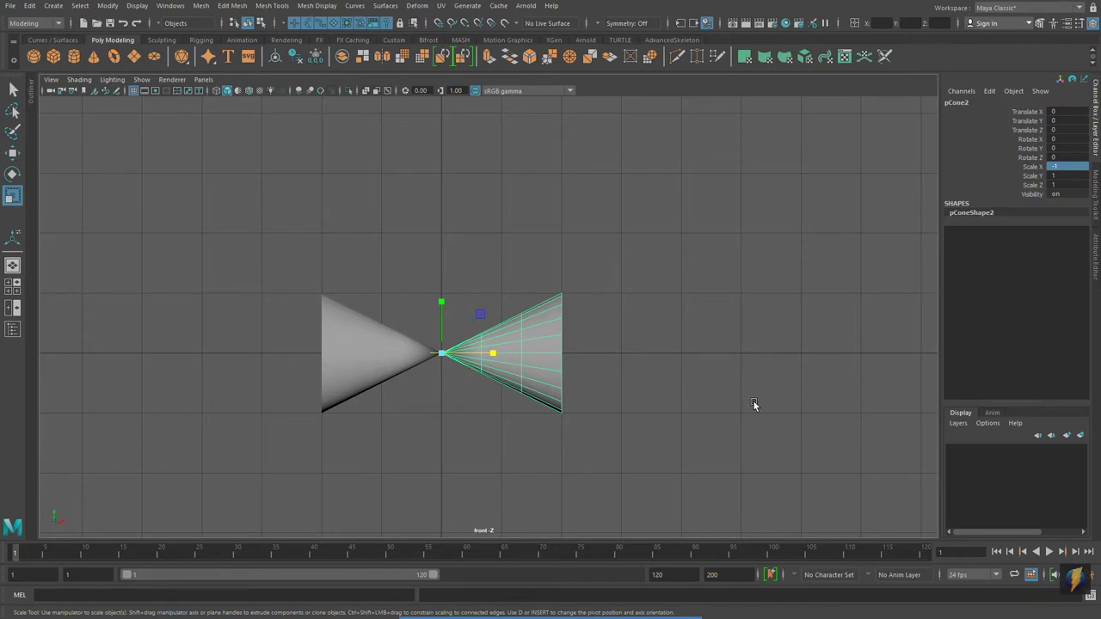
Delete the mirrored copy of the cone.
click(618, 317)
click(554, 354)
alt+middle_drag(698, 347, 725, 344)
key(Delete)
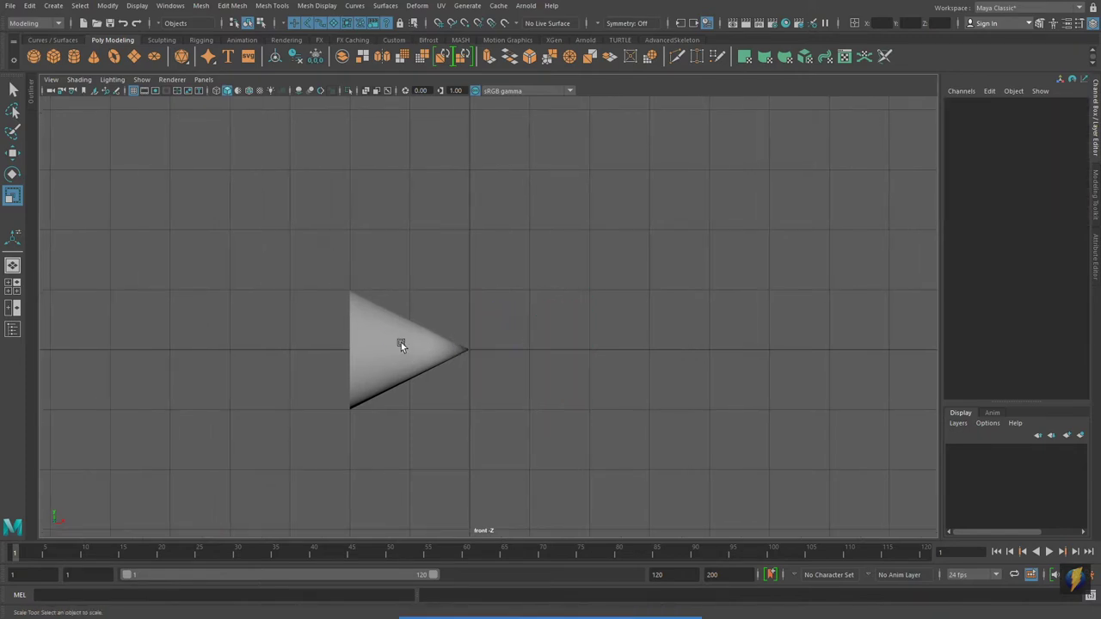
Stretch the cone along X to a Scale X of about 1.567, keeping its tip at the origin.
click(401, 343)
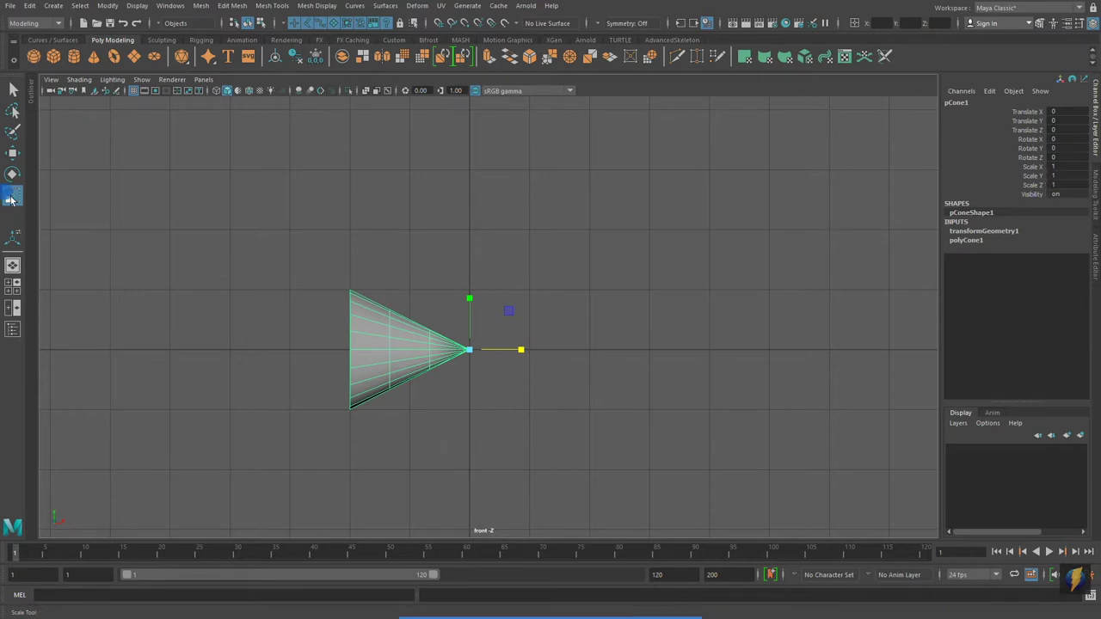
drag(531, 357, 557, 356)
alt+middle_drag(604, 275, 655, 285)
Duplicate the stretched cone and flip the copy across the origin with Scale X set to -1.
key(ctrl+d)
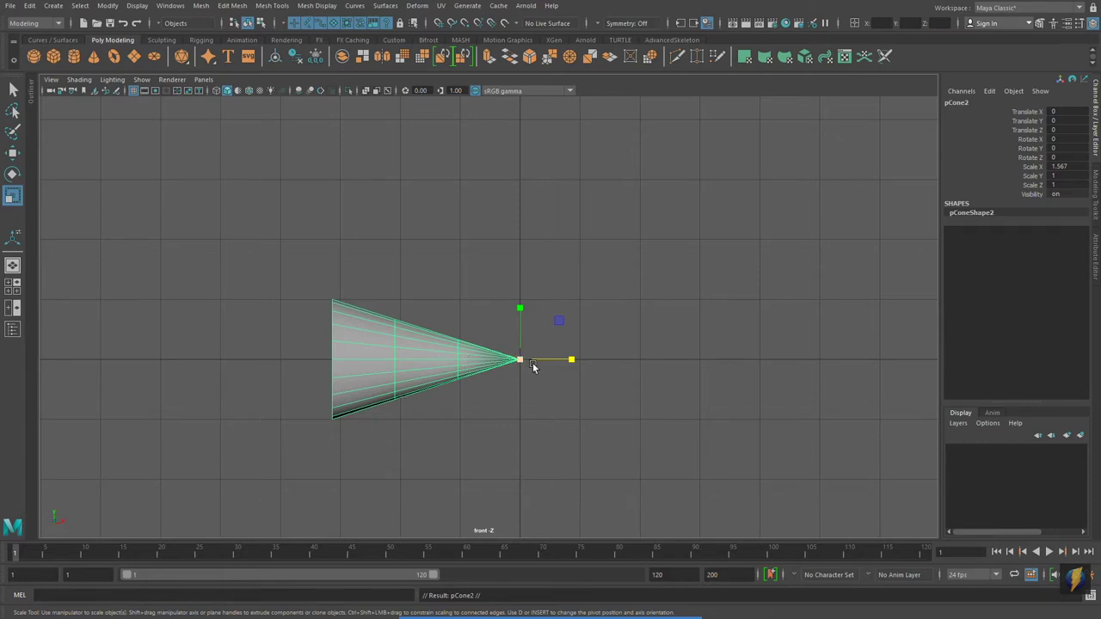
drag(573, 361, 450, 361)
double_click(1063, 165)
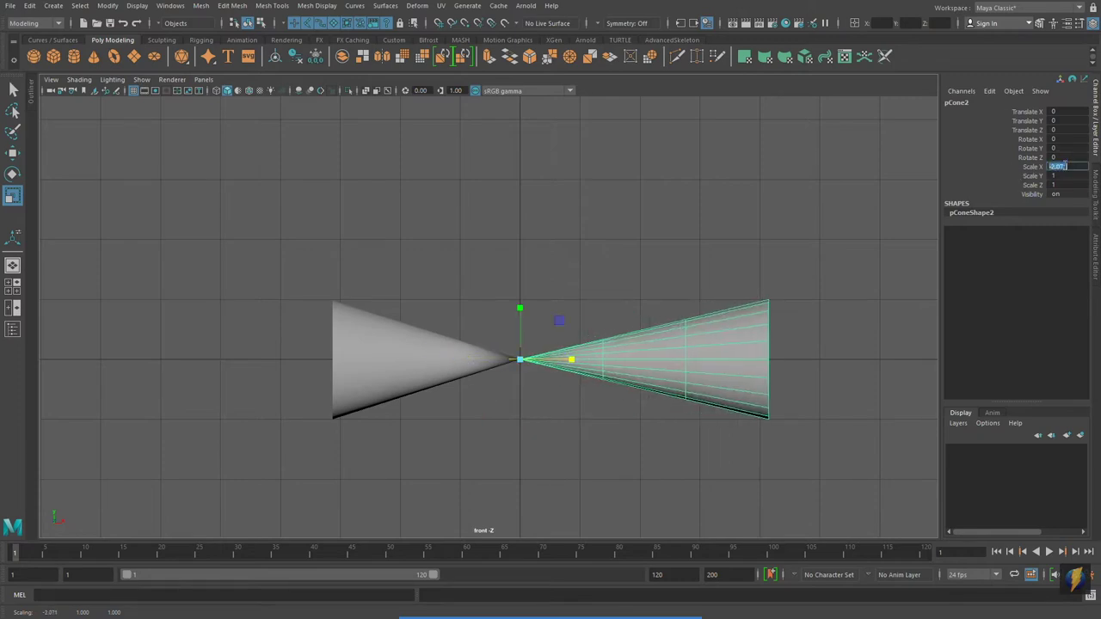
text(-1)
key(Return)
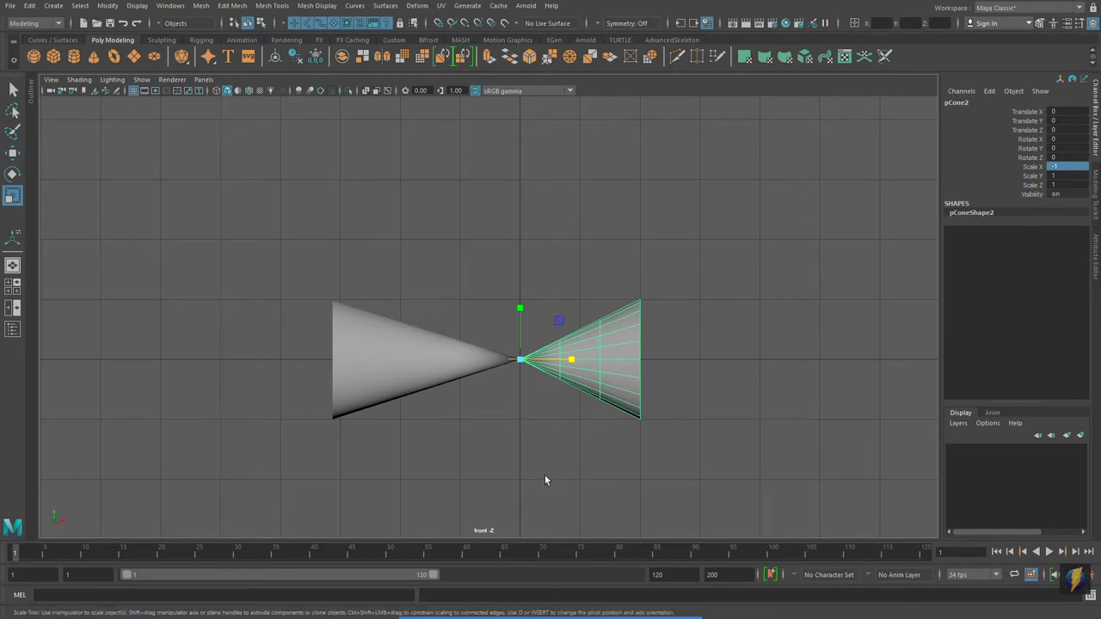
Delete the flipped copy of the stretched cone.
click(648, 336)
click(636, 331)
key(Delete)
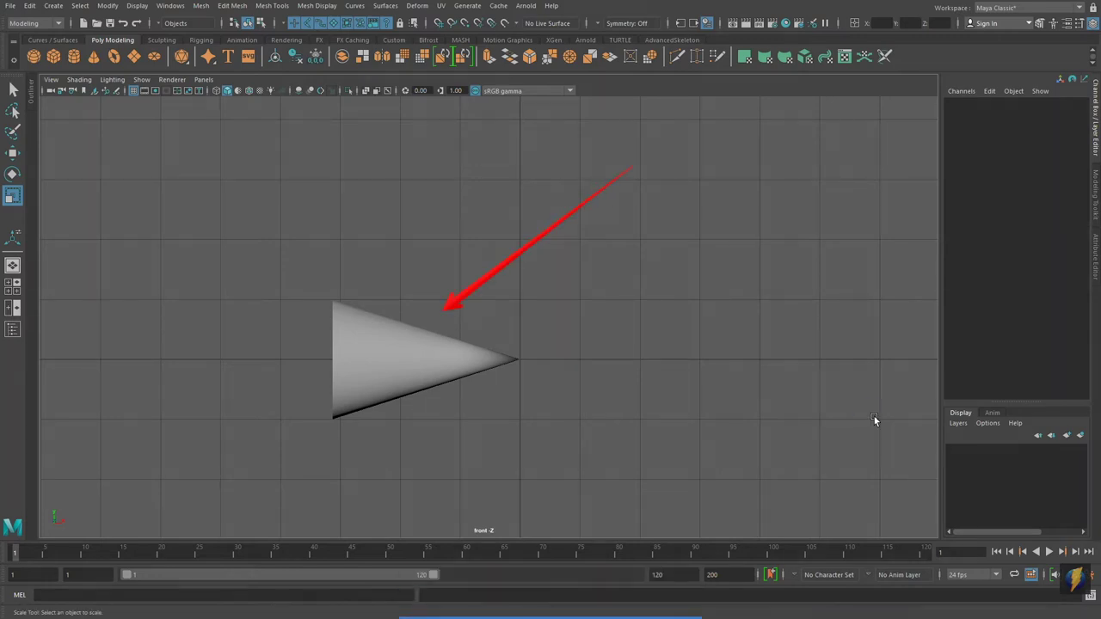
Freeze the stretched cone's transformations.
click(389, 371)
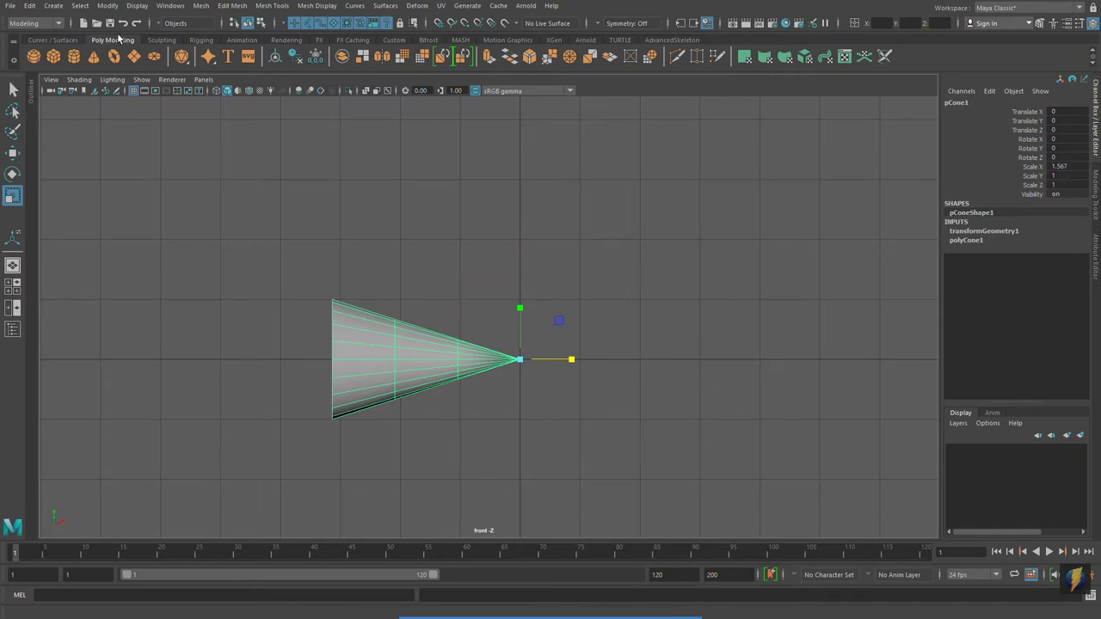
click(109, 7)
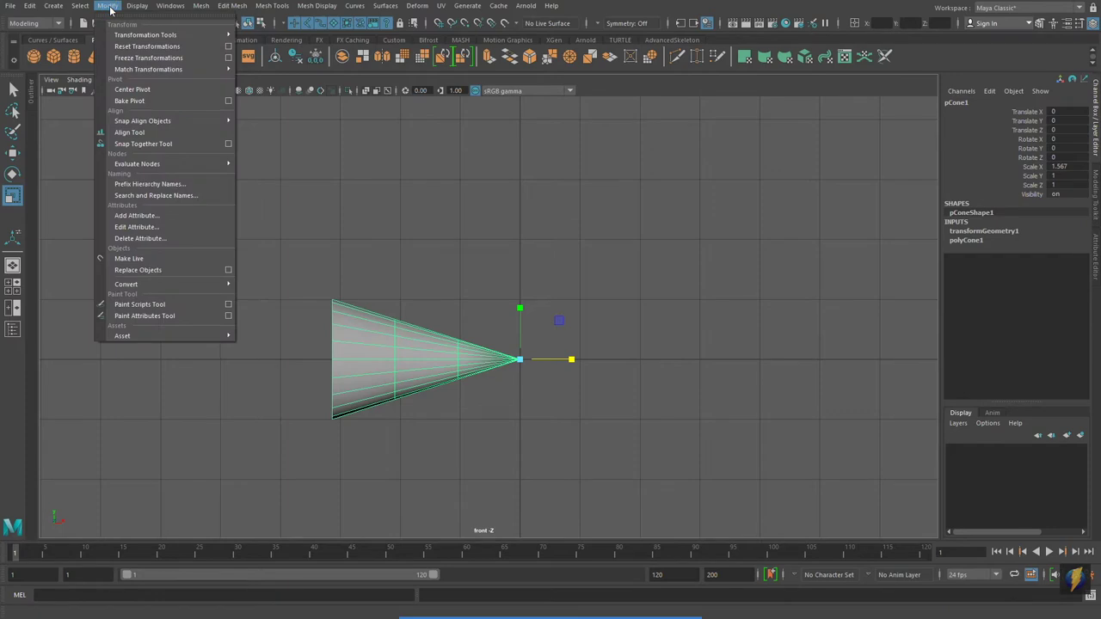
click(119, 59)
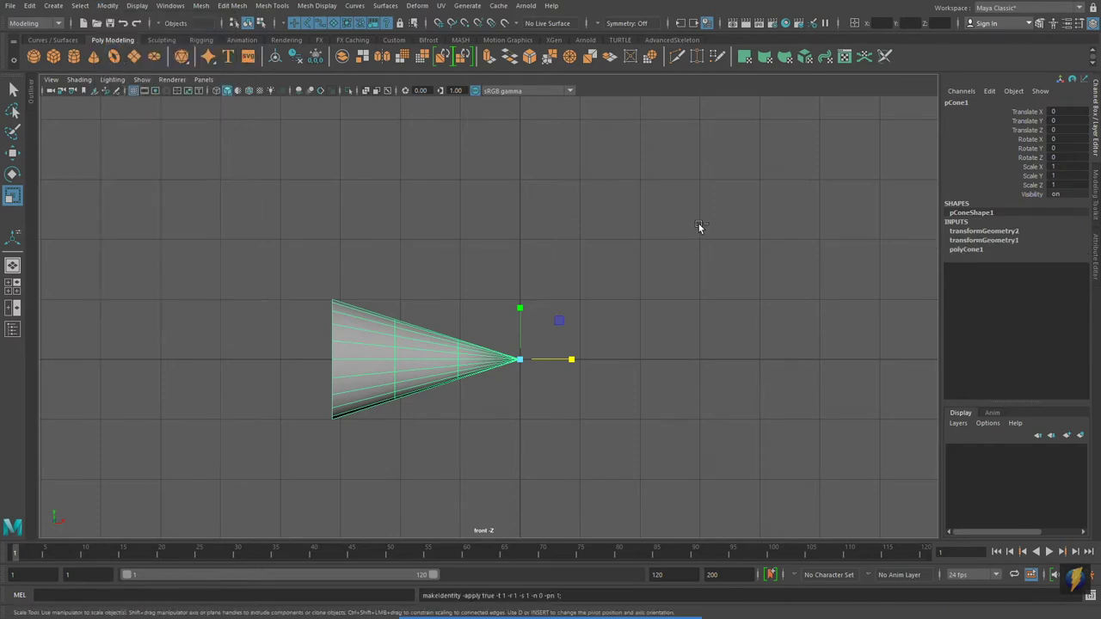
Duplicate the frozen cone and mirror the copy about its tip by setting Scale X to -1.
key(ctrl+d)
drag(571, 358, 452, 353)
double_click(1073, 166)
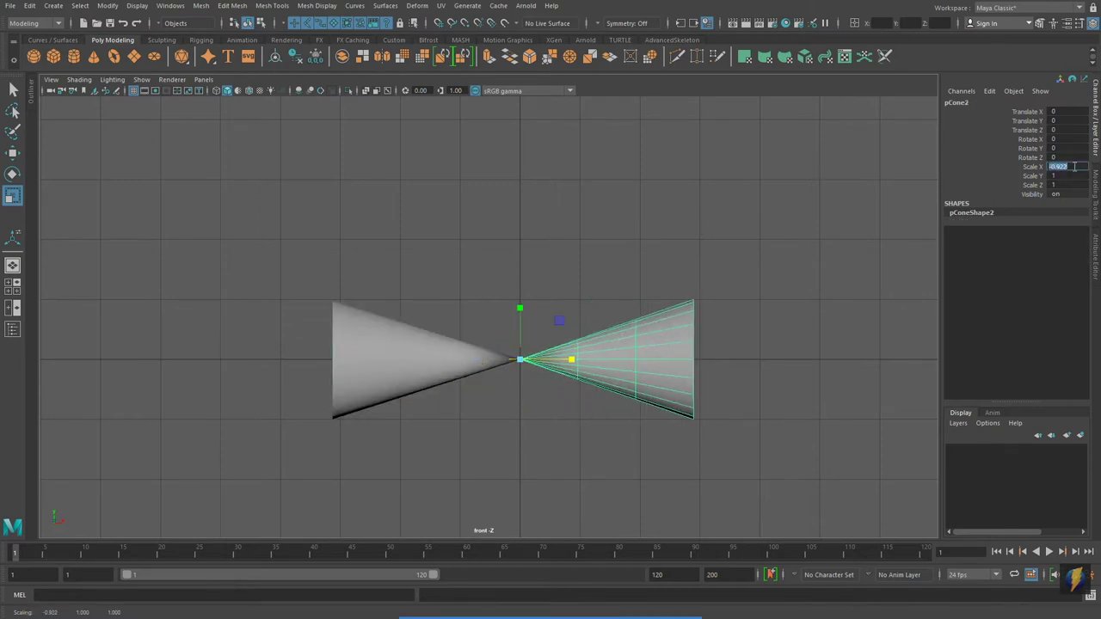
text(-1)
key(Return)
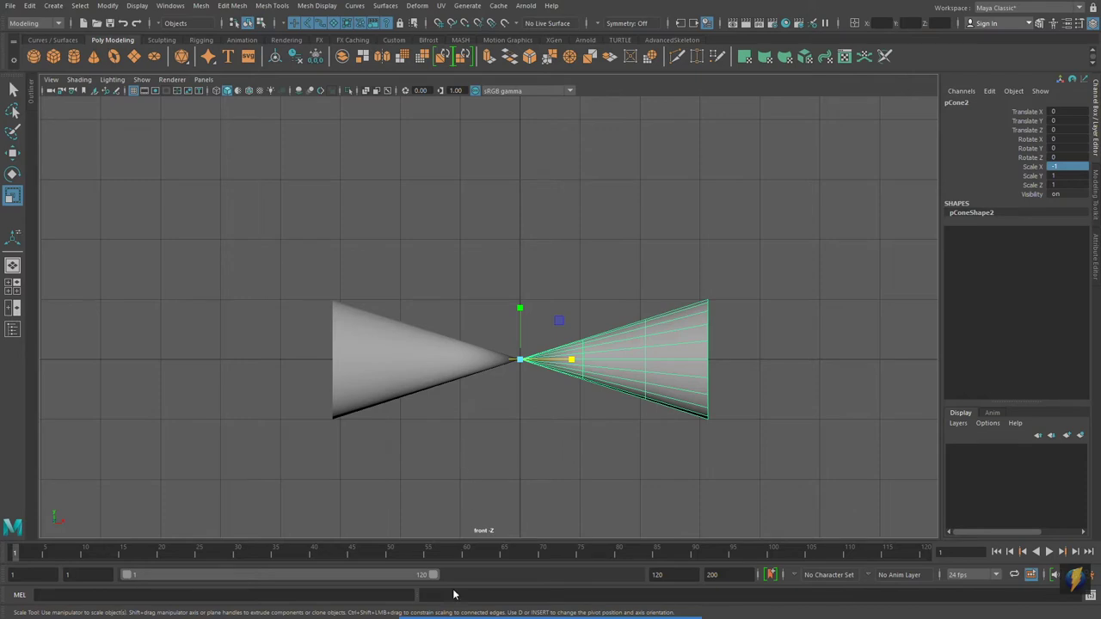
Duplicate the original cone and move the copy up to about Translate Y 3.233.
click(387, 389)
key(w)
alt+right_drag(212, 187, 307, 190)
alt+middle_drag(307, 190, 309, 235)
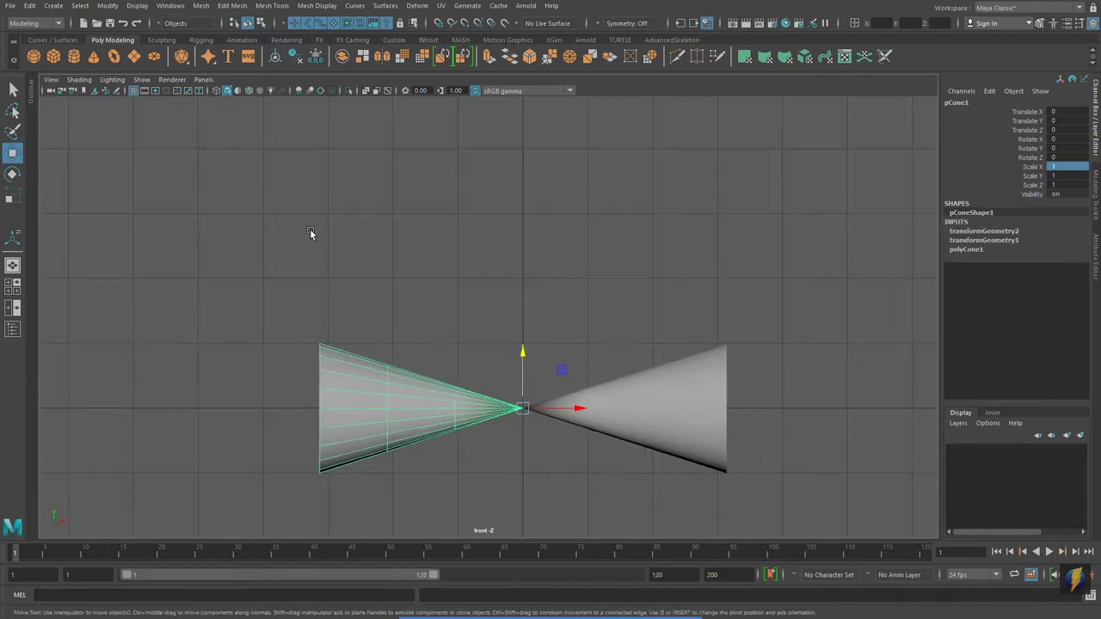
key(ctrl+d)
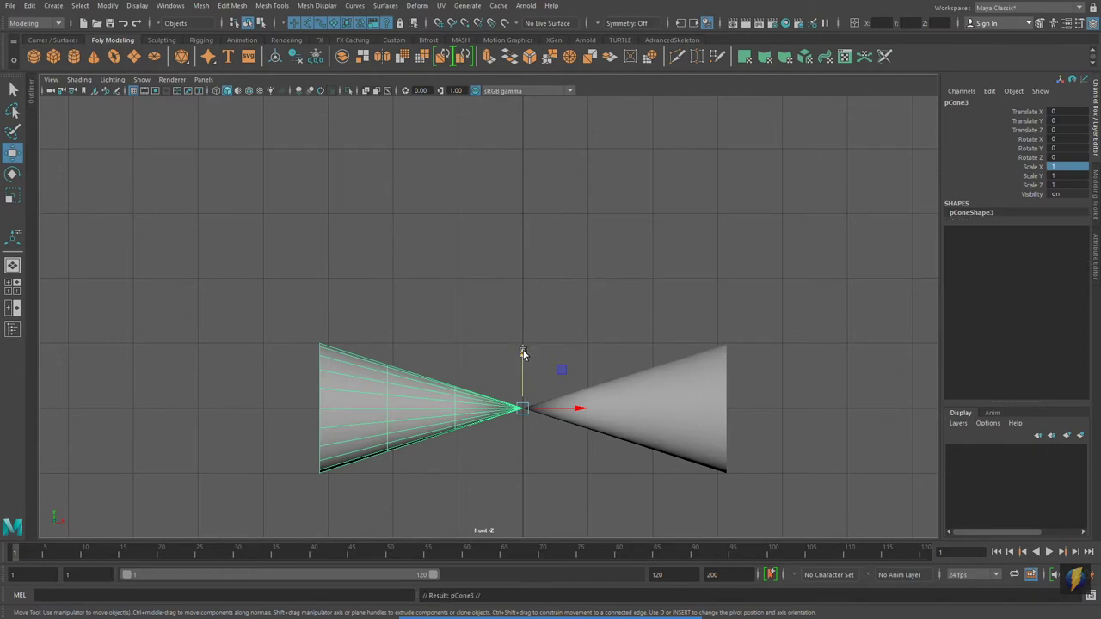
drag(522, 354, 516, 146)
scroll(516, 232, up, 1)
alt+middle_drag(517, 232, 583, 264)
scroll(602, 265, down, 2)
Move the upper cone's pivot along X to about 2.3 units beyond its tip.
key(d)
drag(558, 272, 669, 275)
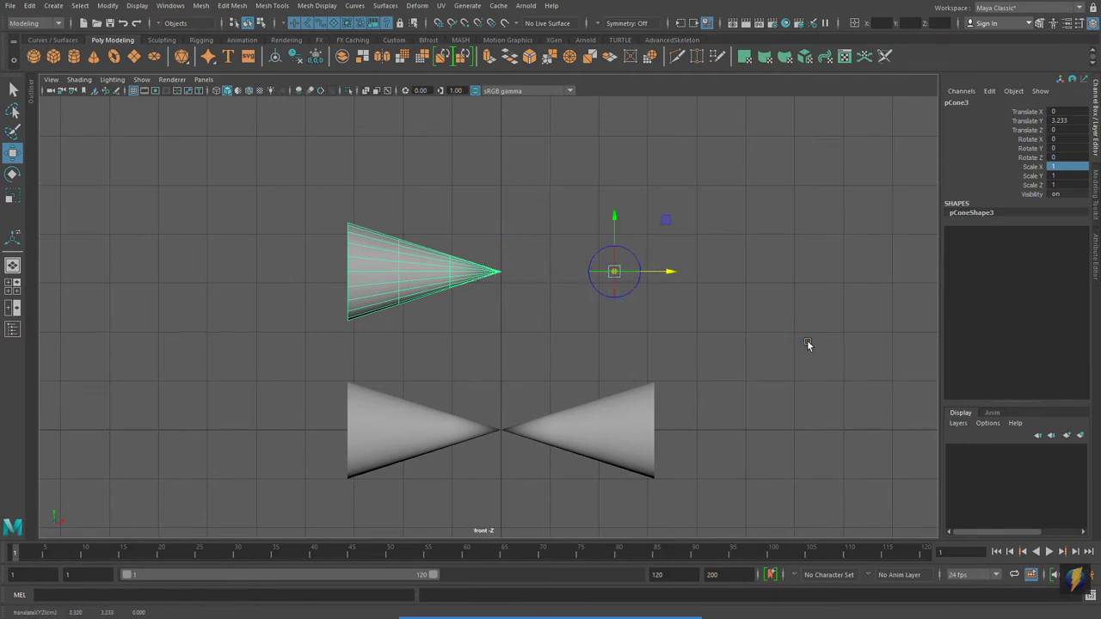
key(d)
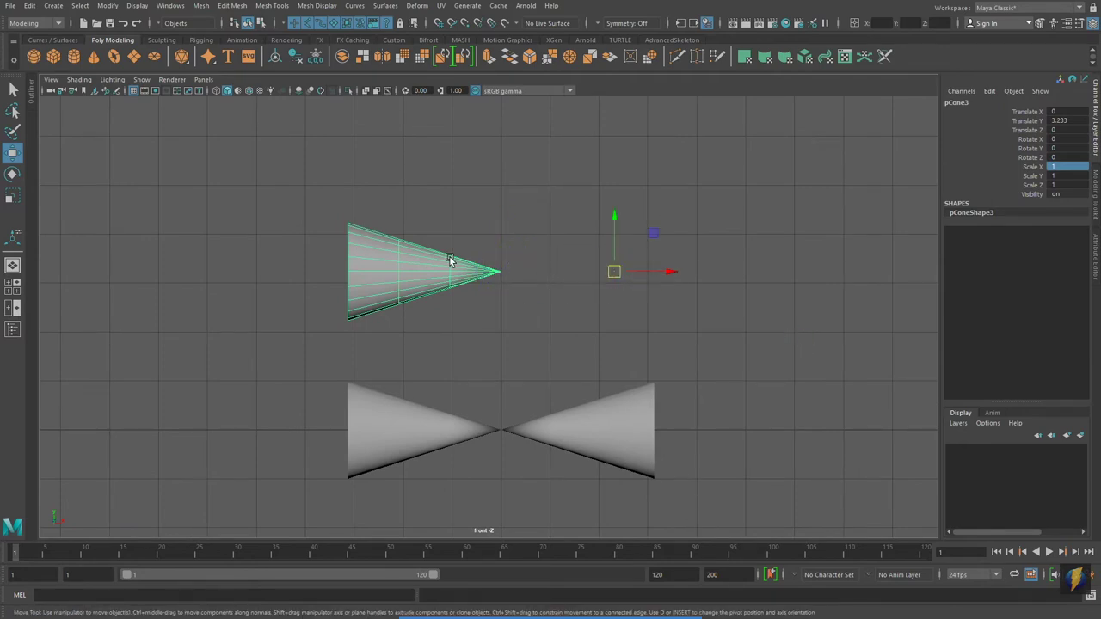
Duplicate the upper cone and mirror the copy across the offset pivot with Scale X -1.
key(ctrl+d)
key(r)
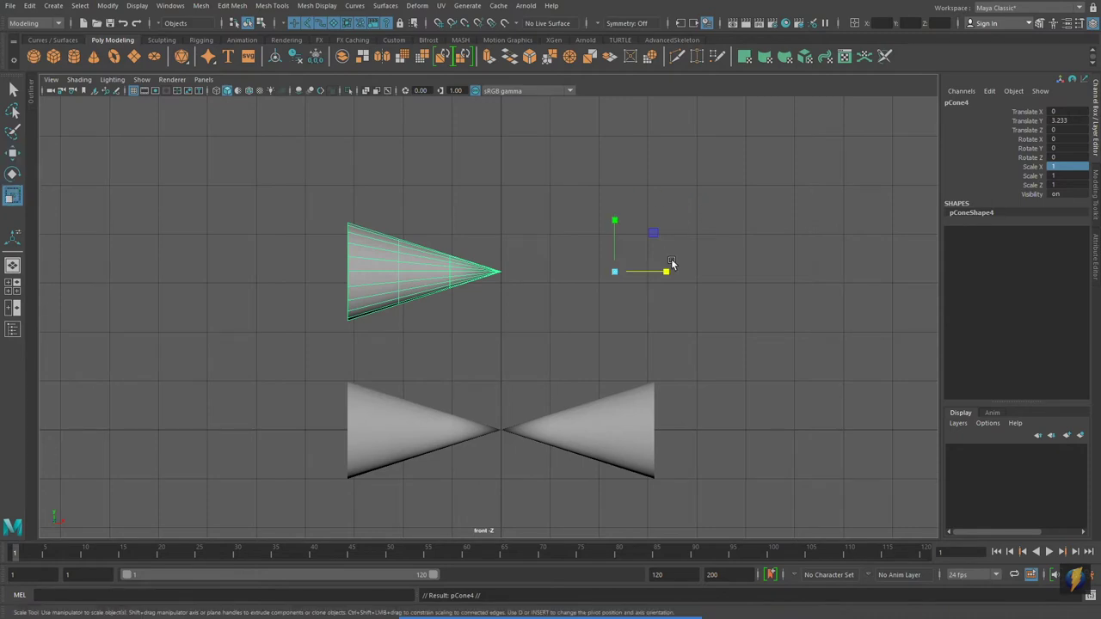
drag(668, 272, 566, 267)
double_click(1074, 166)
text(-1)
key(Return)
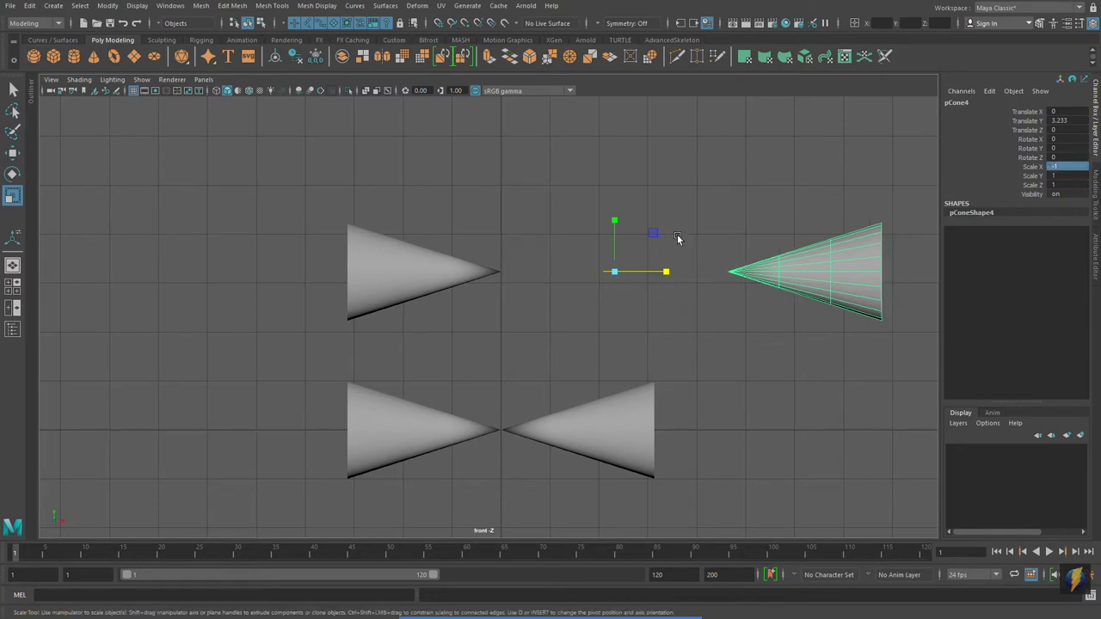
Delete both upper cones and the lower mirrored copy, keeping only the original cone.
alt+middle_drag(675, 234, 559, 234)
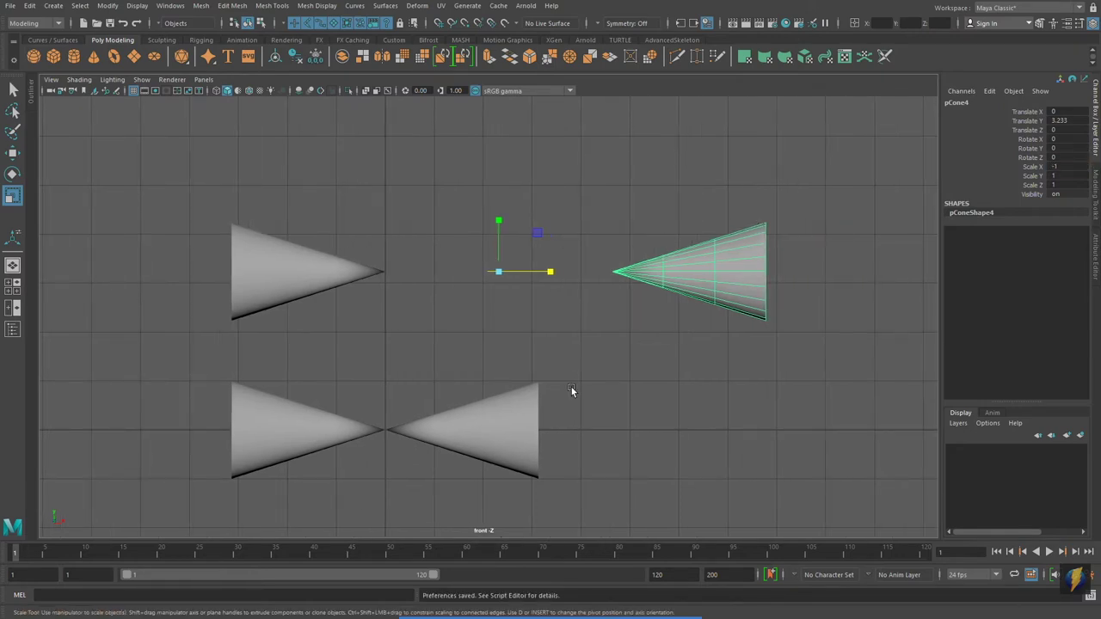
scroll(572, 387, down, 3)
drag(753, 227, 252, 317)
key(Delete)
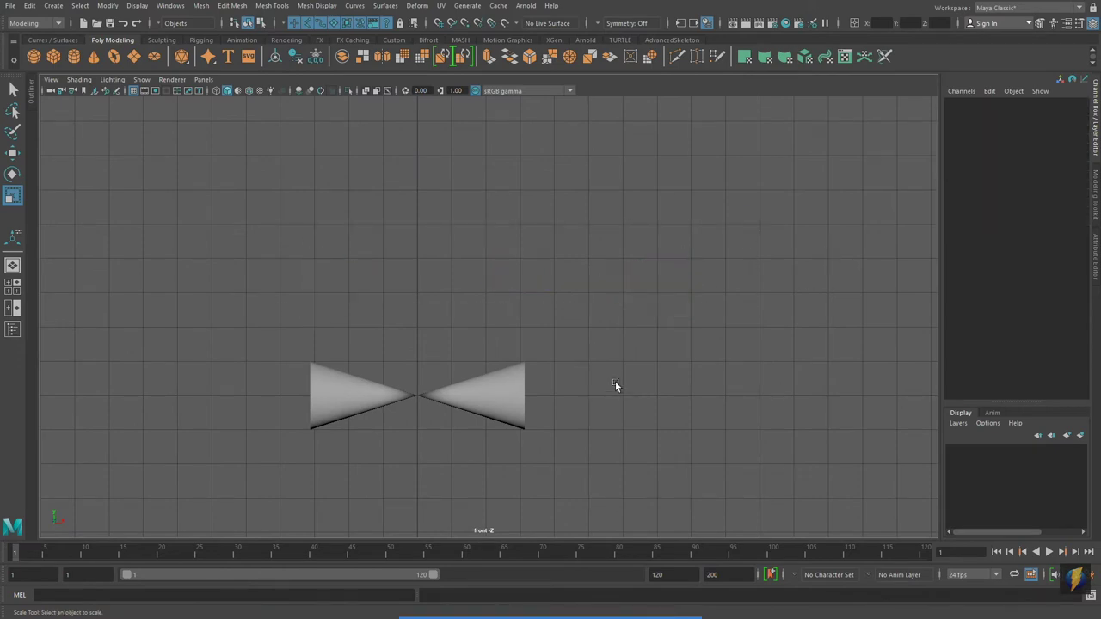
drag(629, 342, 495, 422)
key(Delete)
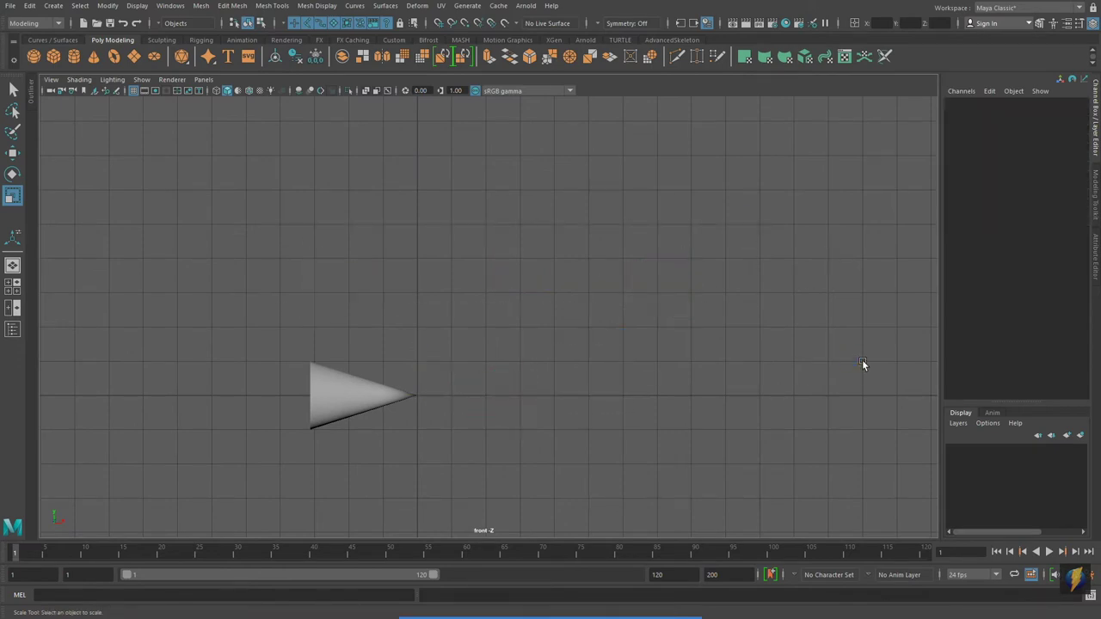
Select the original cone, open the Duplicate Special options and reset them to their defaults.
alt+middle_drag(838, 376, 770, 362)
click(345, 385)
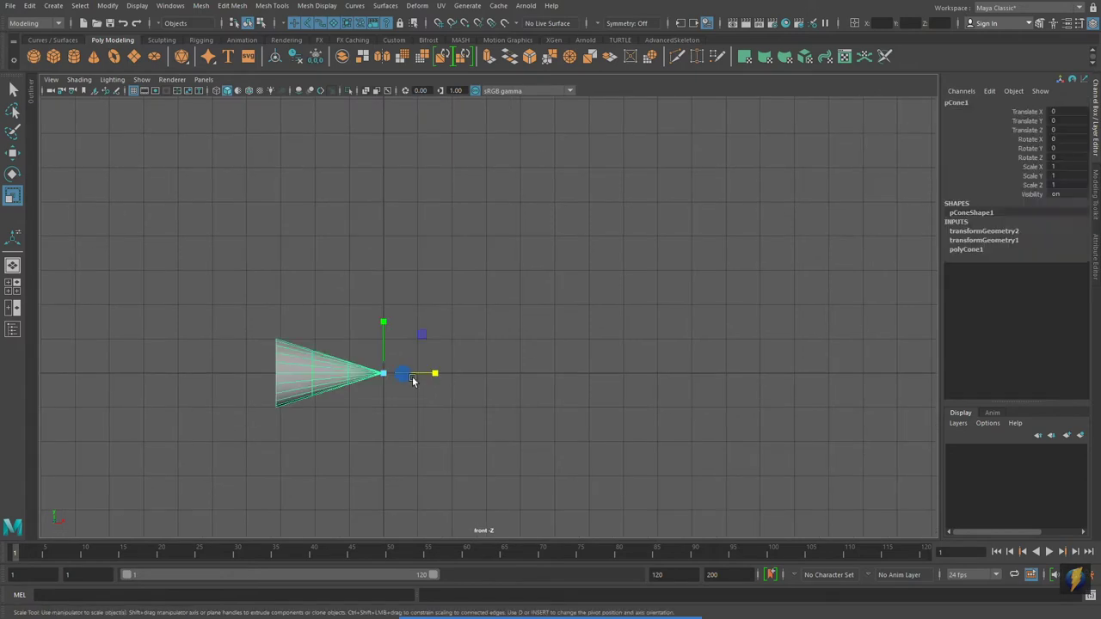
alt+middle_drag(535, 363, 479, 361)
alt+right_drag(473, 384, 488, 381)
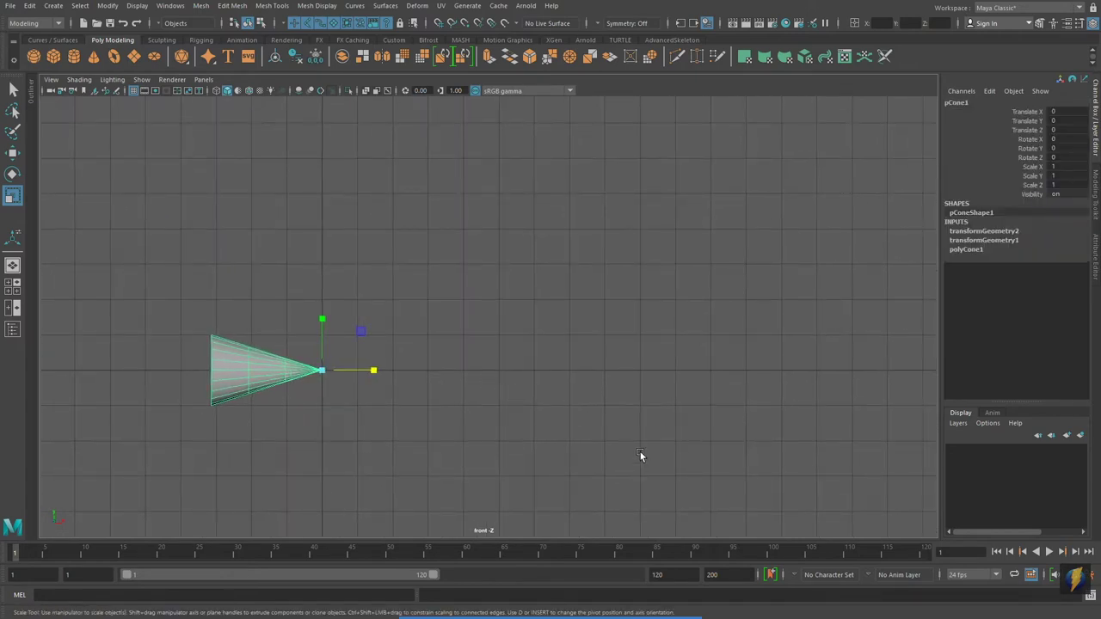
alt+middle_drag(485, 370, 482, 356)
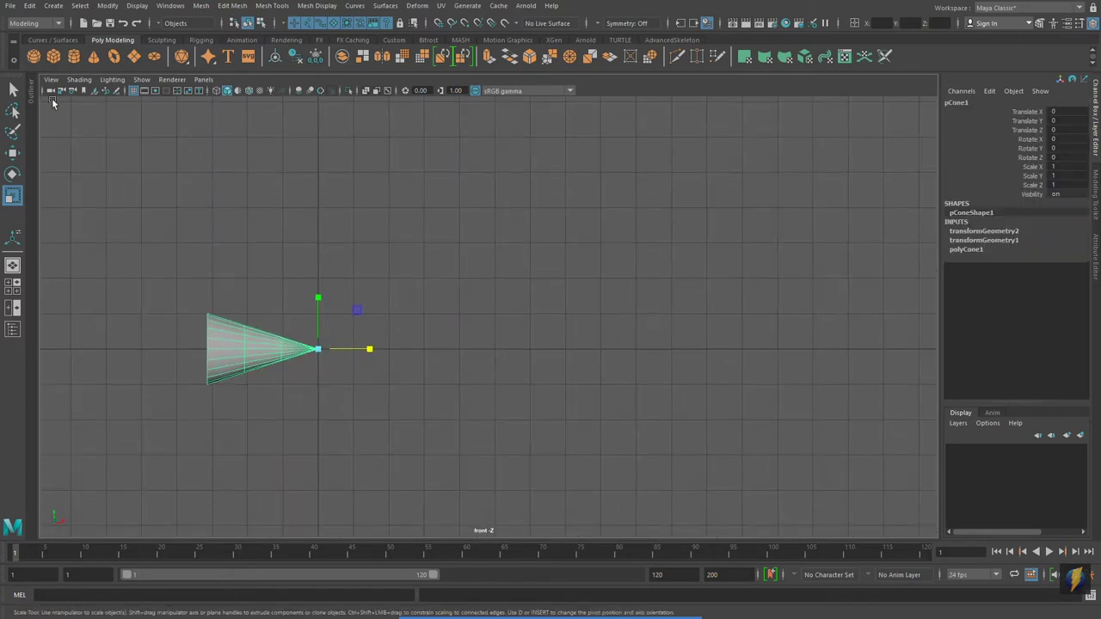
click(31, 7)
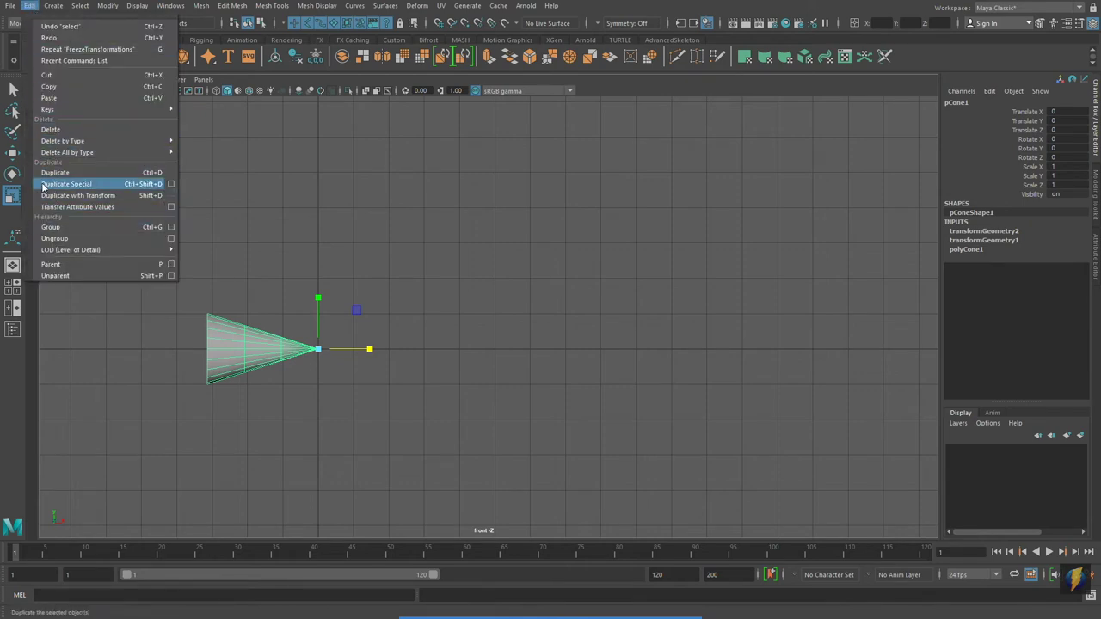
click(172, 186)
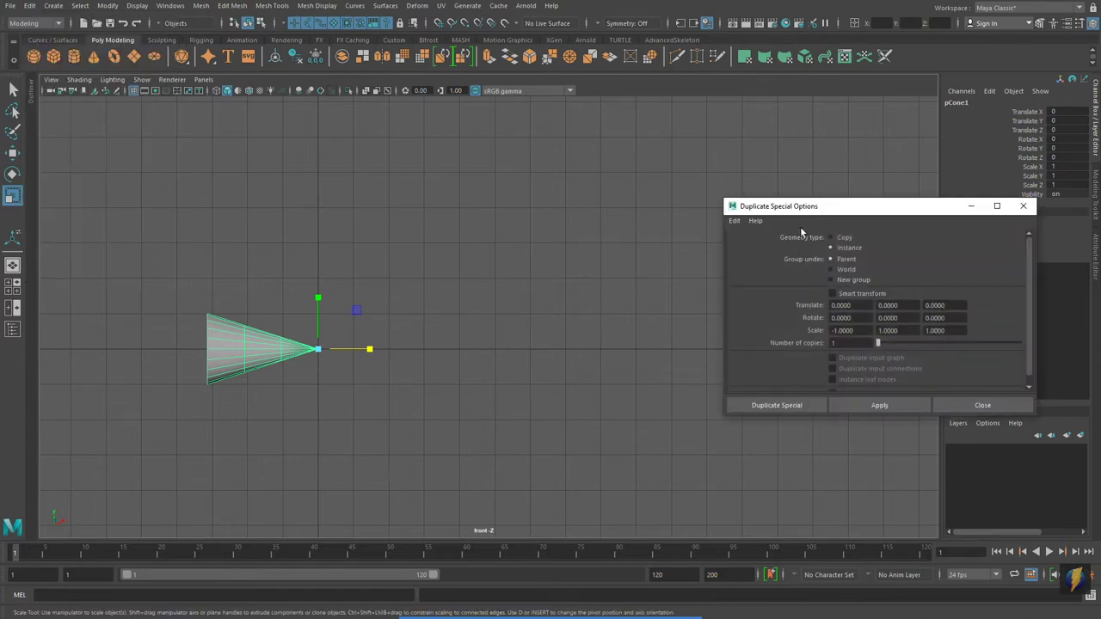
drag(801, 213, 781, 206)
click(715, 214)
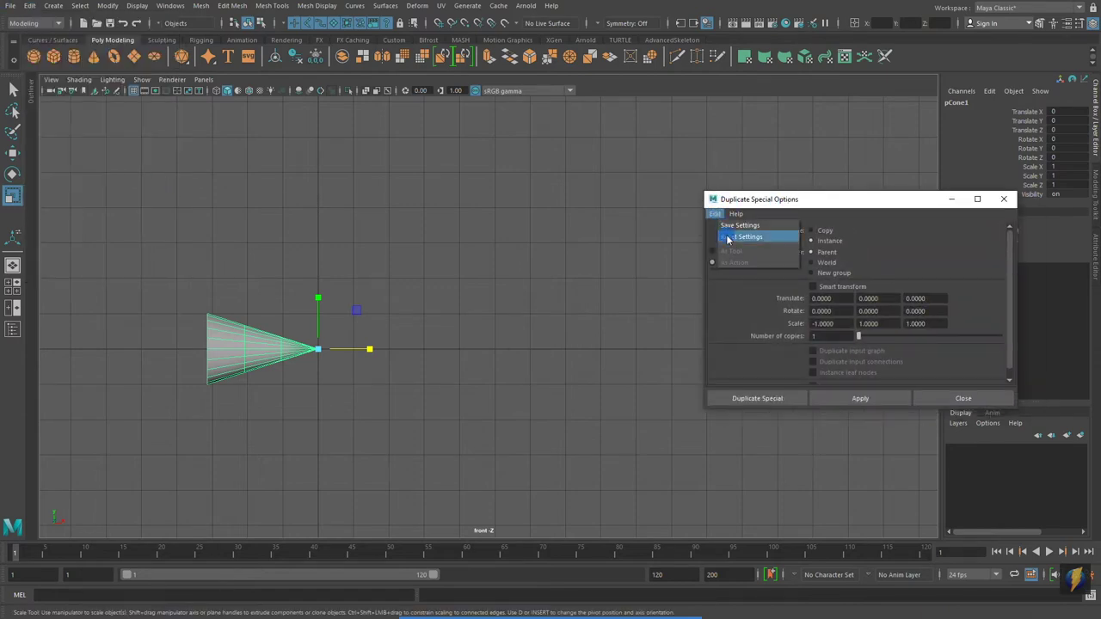
click(748, 239)
alt+middle_drag(520, 265, 532, 231)
alt+right_drag(532, 230, 427, 235)
alt+middle_drag(430, 234, 368, 245)
scroll(335, 270, up, 1)
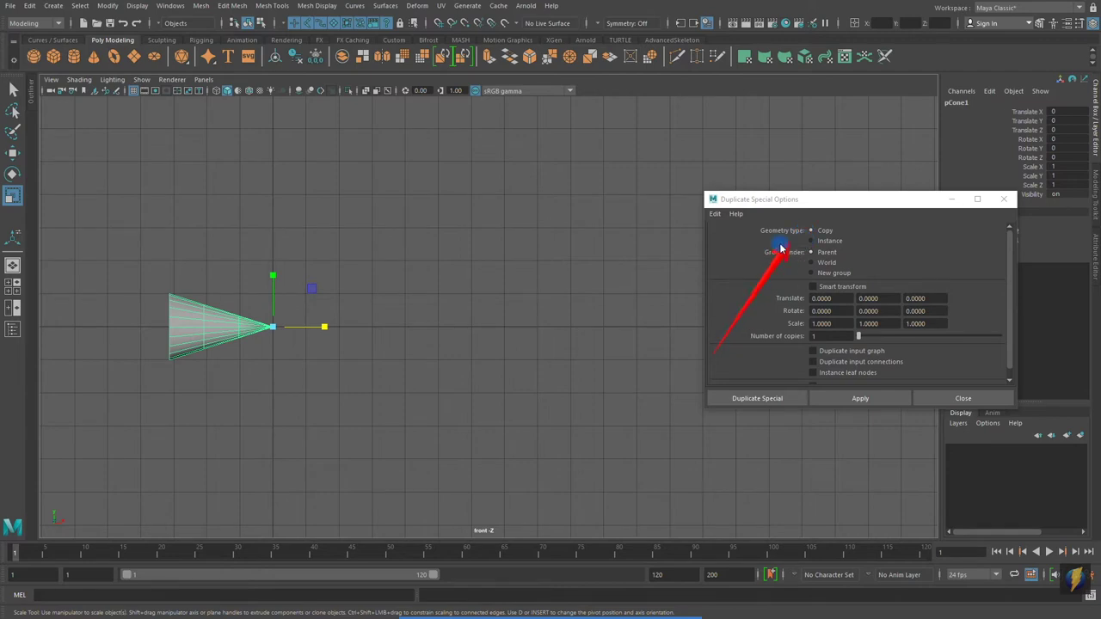
Create 5 copies of the cone with Duplicate Special, each offset by 3 along X.
drag(783, 199, 742, 111)
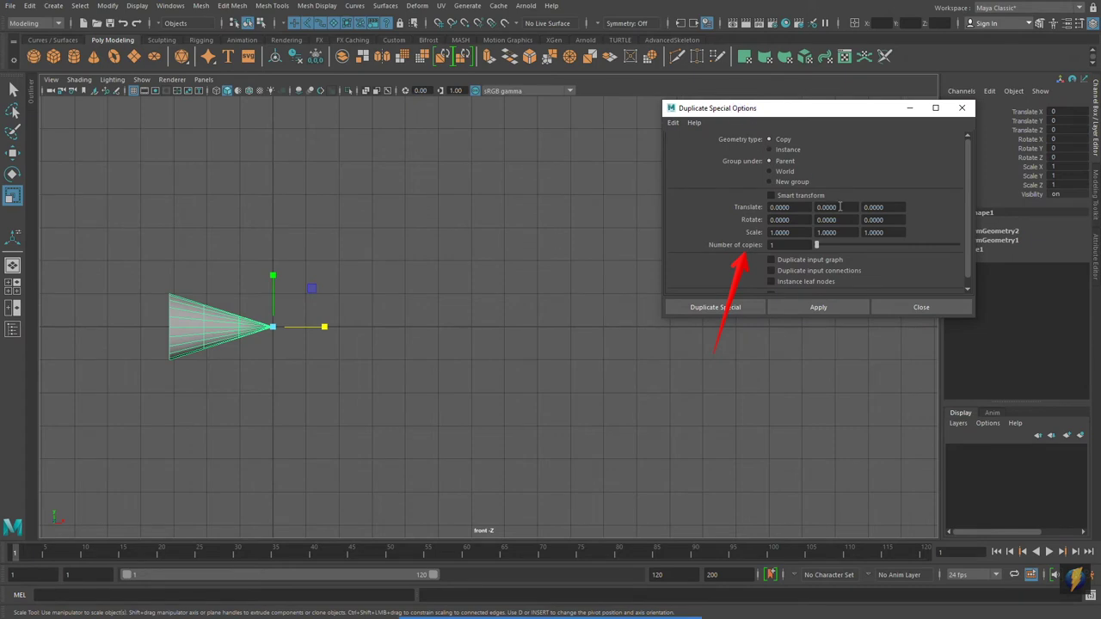
double_click(777, 245)
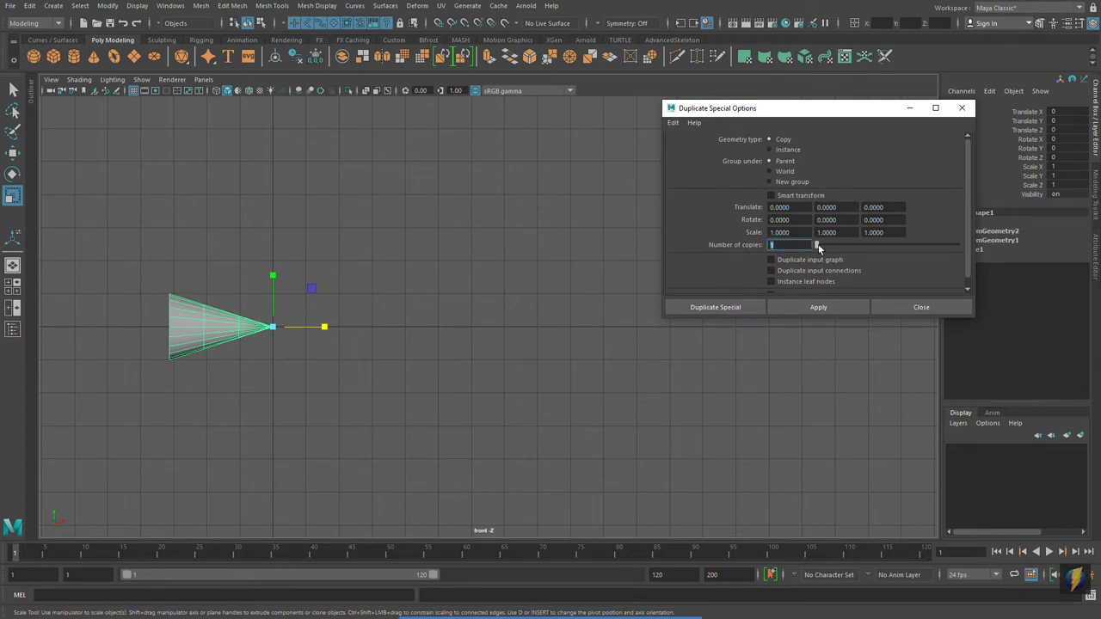
text(5)
click(12, 153)
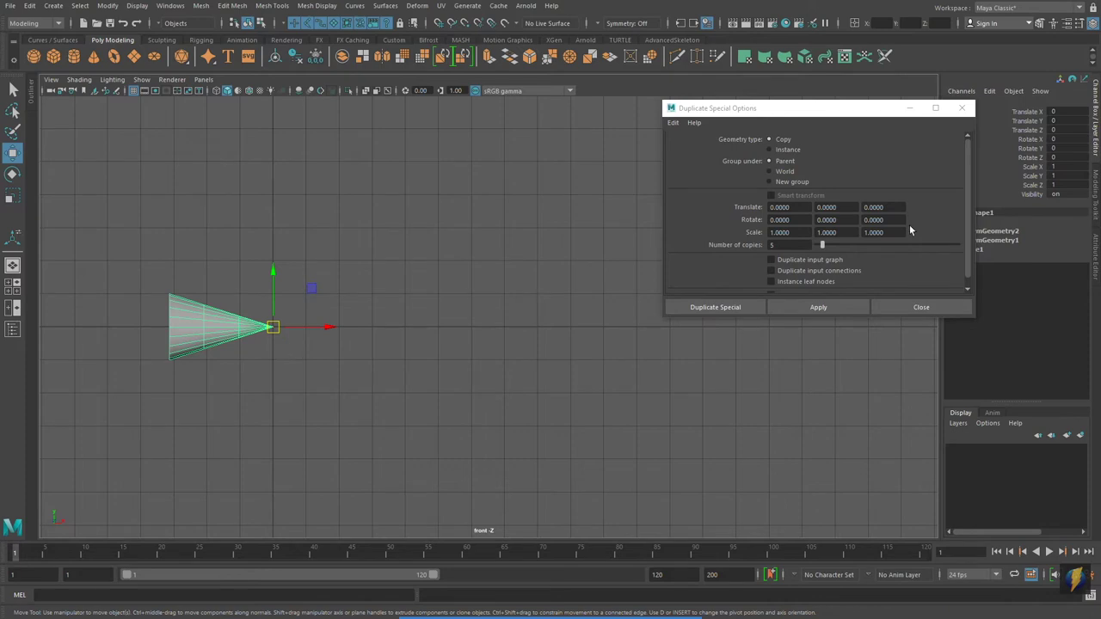
click(827, 210)
text(3)
alt+right_drag(719, 384, 593, 373)
alt+middle_drag(592, 373, 503, 376)
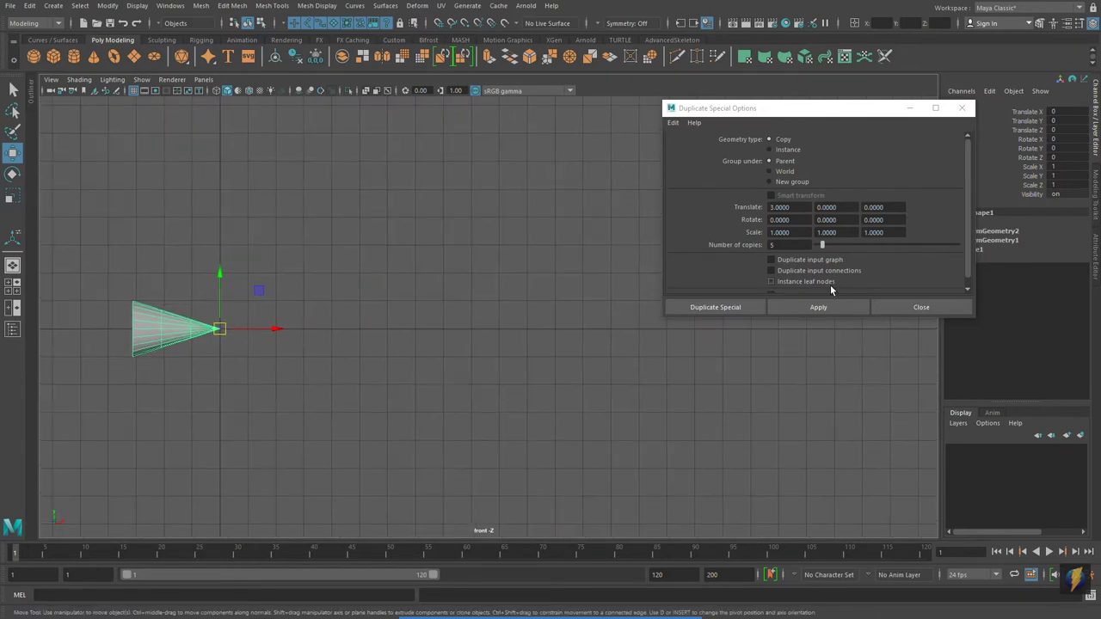
click(813, 305)
alt+middle_drag(760, 431, 806, 494)
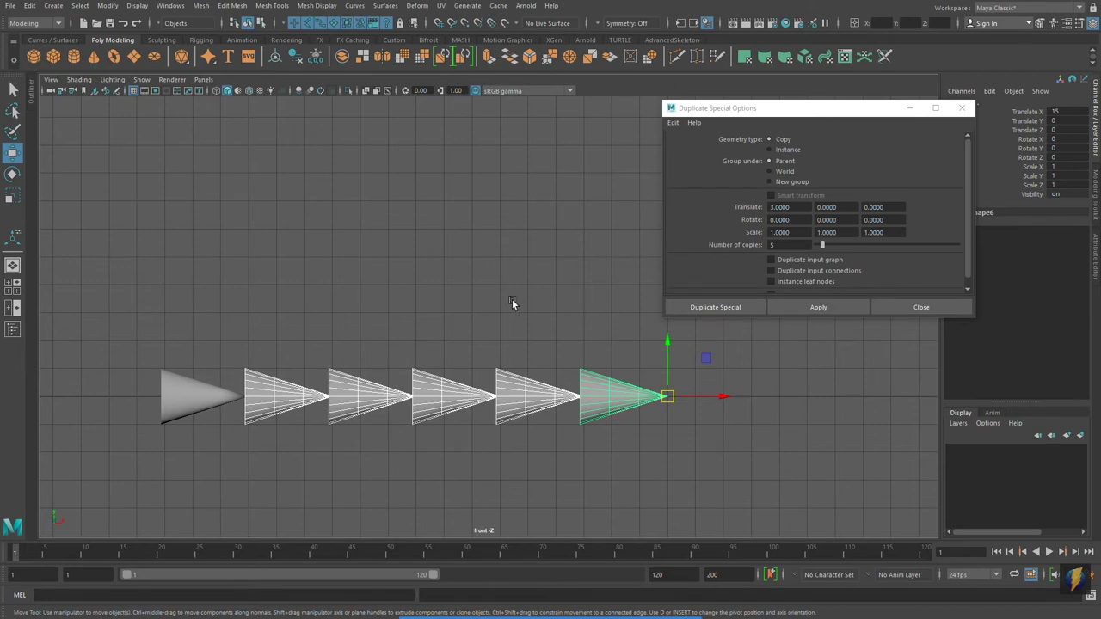
alt+middle_drag(482, 305, 531, 314)
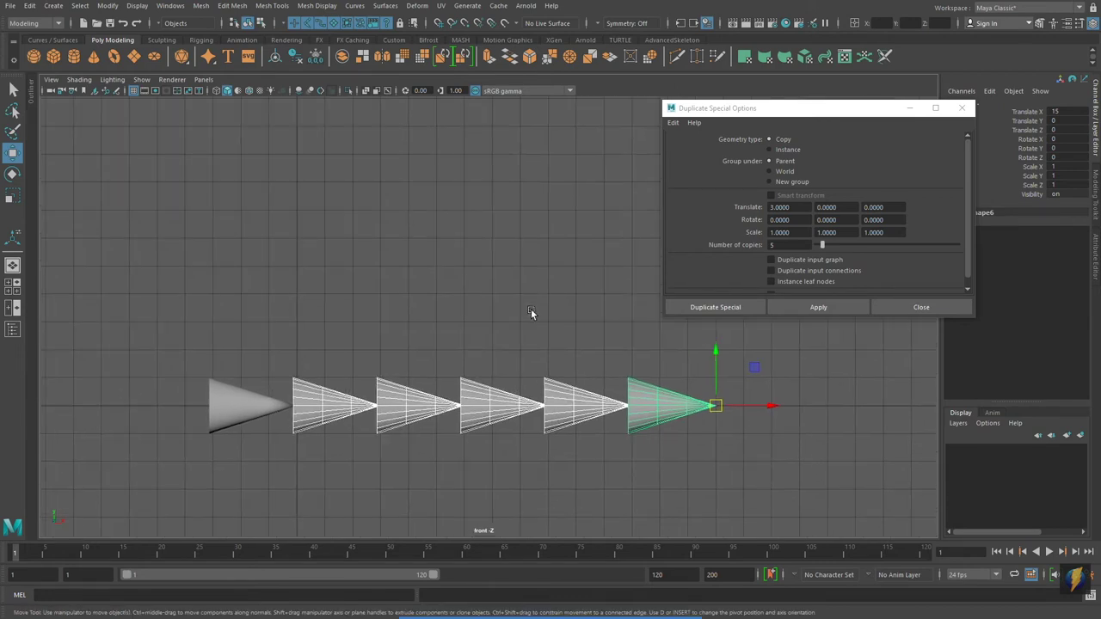
Duplicate the original cone with Duplicate Special into 5 copies, each offset 1 along Y and rotated 45 around Y.
click(248, 403)
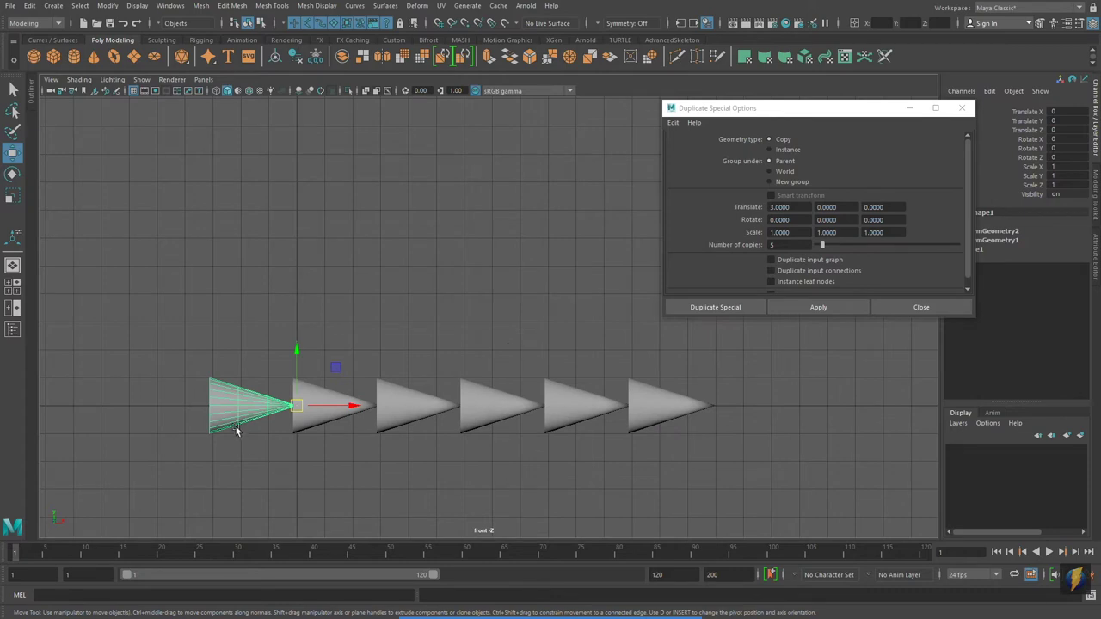
click(798, 208)
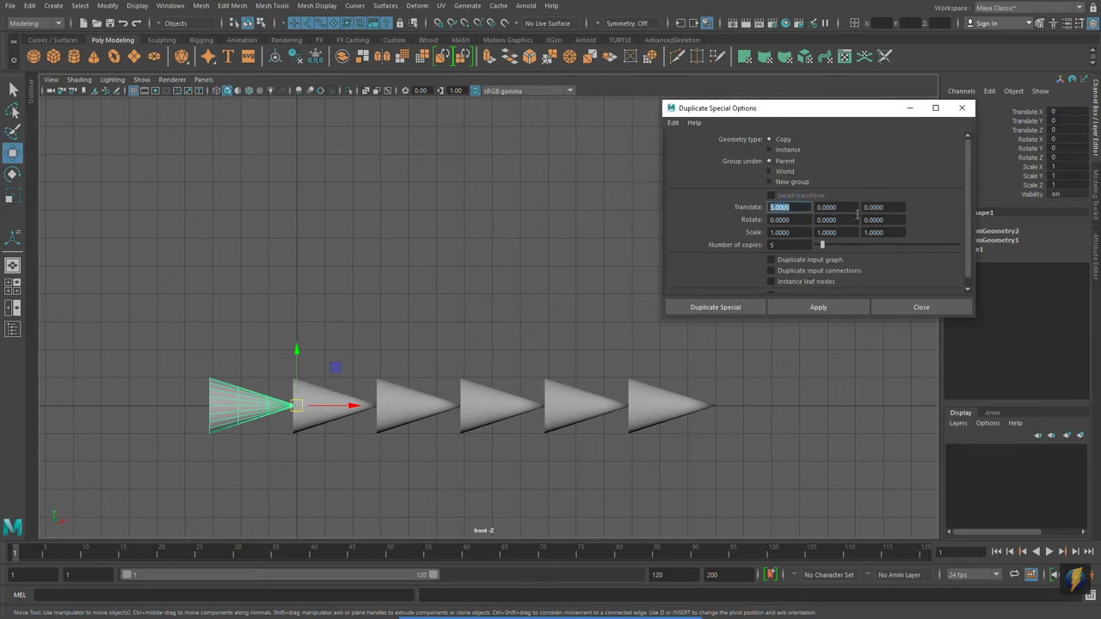
text(0)
click(845, 207)
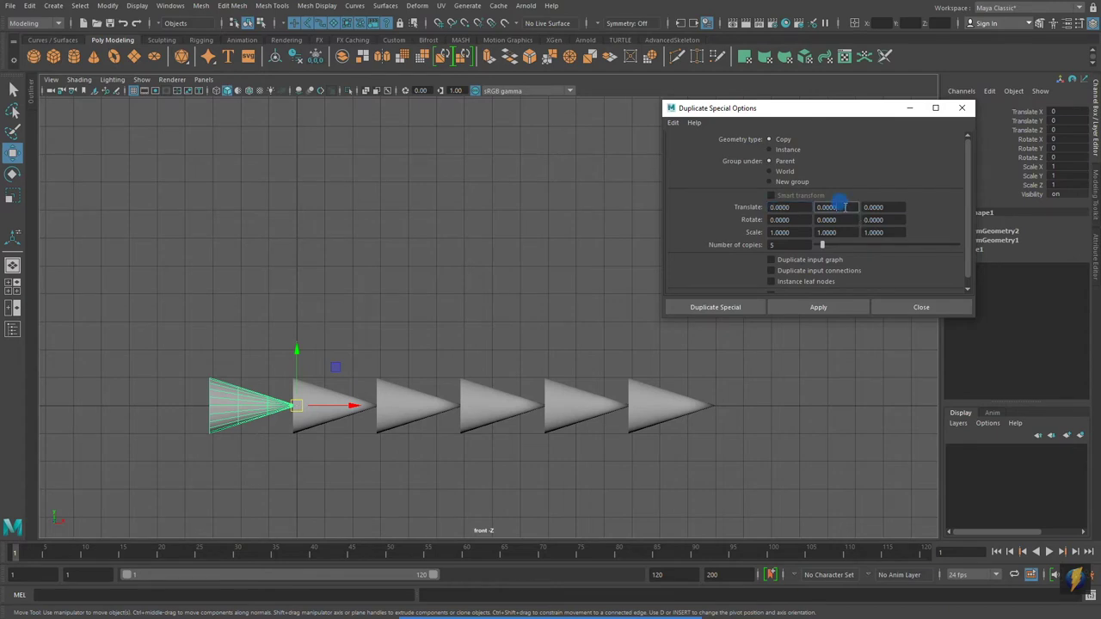
text(1)
click(842, 221)
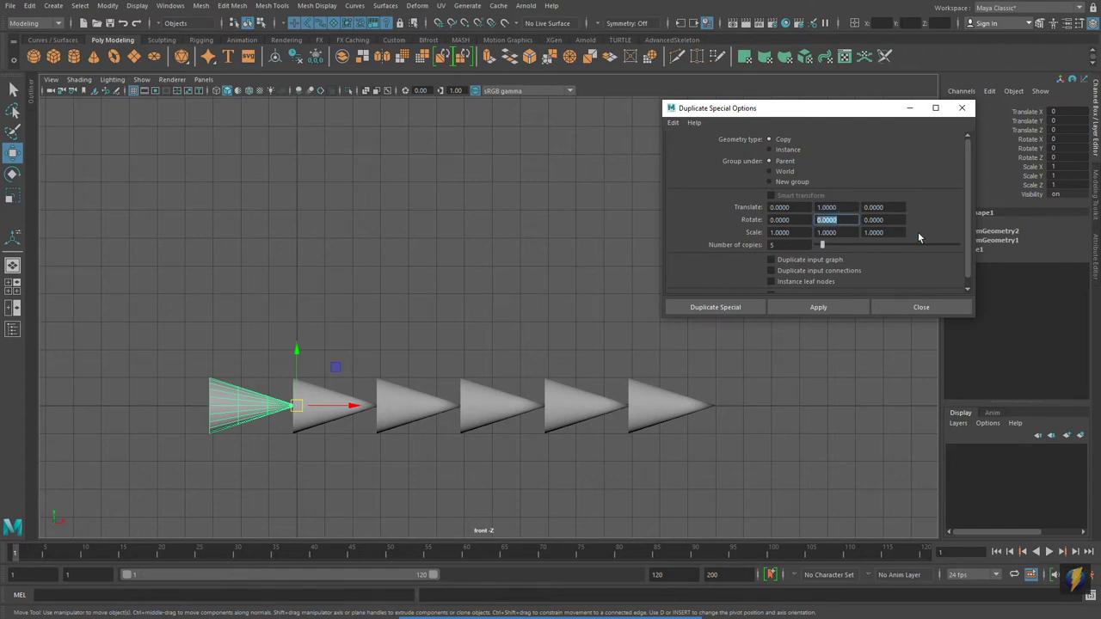
text(45)
click(819, 308)
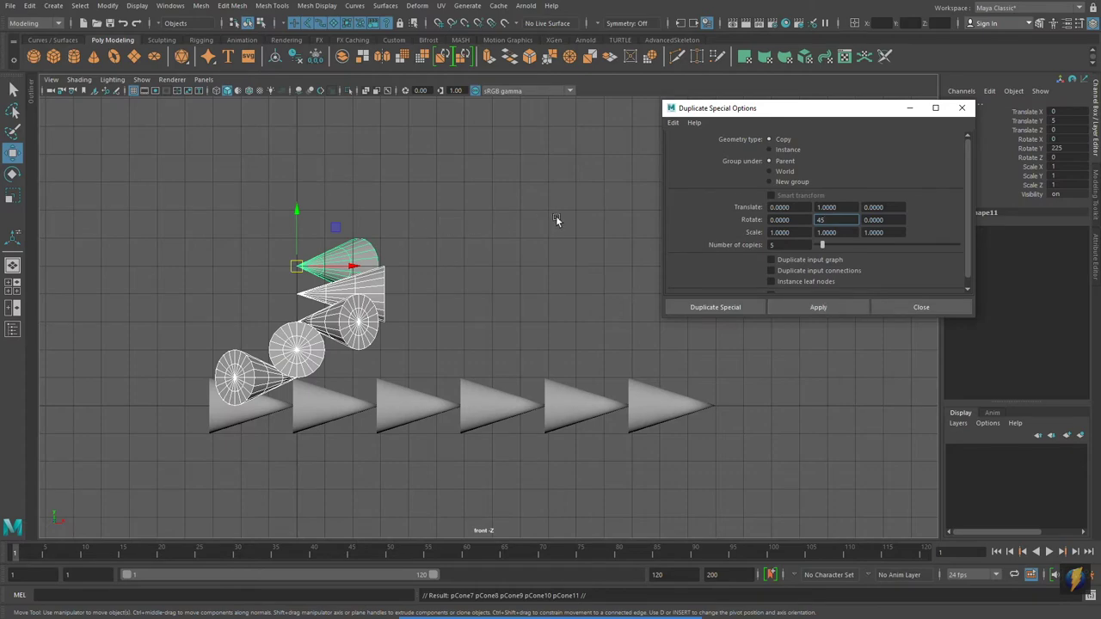
Examine the rotated cone copies from several angles in the perspective view.
key(space)
key(space)
alt+drag(482, 270, 584, 275)
alt+right_drag(585, 275, 271, 256)
alt+middle_drag(271, 255, 245, 289)
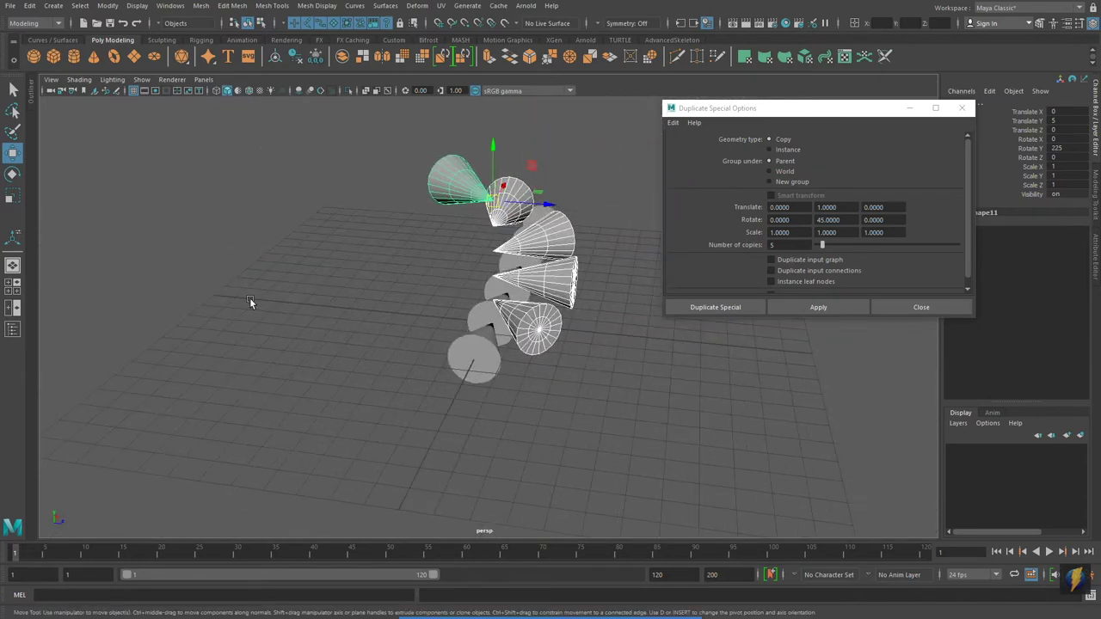
alt+drag(363, 342, 206, 357)
alt+right_drag(206, 357, 381, 386)
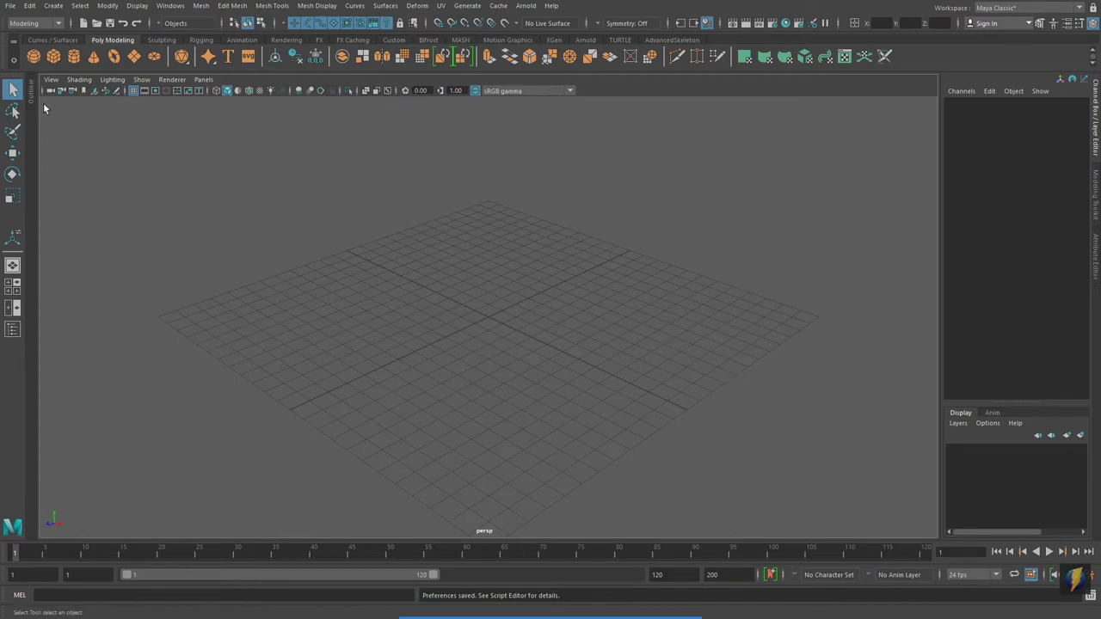
Create a polygon cube and scale it into a long flat plank, about 5.7 in X and 0.26 in Y.
click(53, 56)
alt+drag(516, 305, 637, 295)
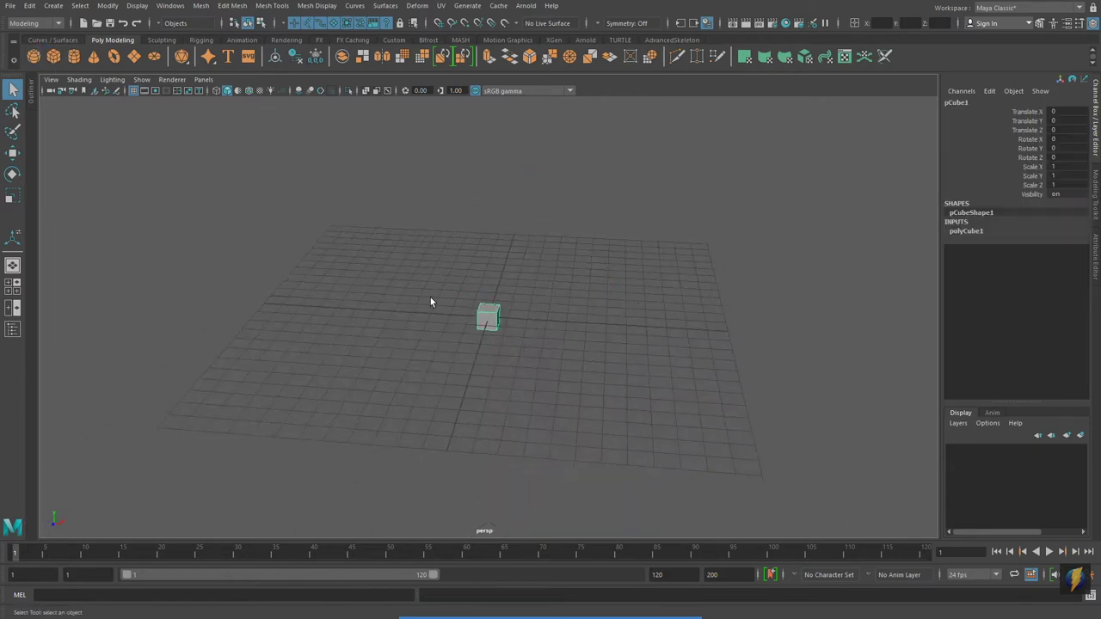
alt+right_drag(432, 298, 691, 298)
click(12, 199)
drag(541, 317, 786, 325)
mouse_move(478, 325)
alt+mouse_down()
mouse_move(489, 283)
mouse_move(488, 313)
alt+mouse_up()
alt+drag(583, 337, 415, 340)
Move the plank's pivot along X to a point just beyond one of its short ends.
key(d)
drag(552, 334, 375, 328)
alt+middle_drag(474, 331, 550, 343)
alt+drag(550, 344, 445, 266)
key(d)
Set up Duplicate Special for the plank with 21 copies, Translate Y 1 and Rotate Y 22.
click(30, 6)
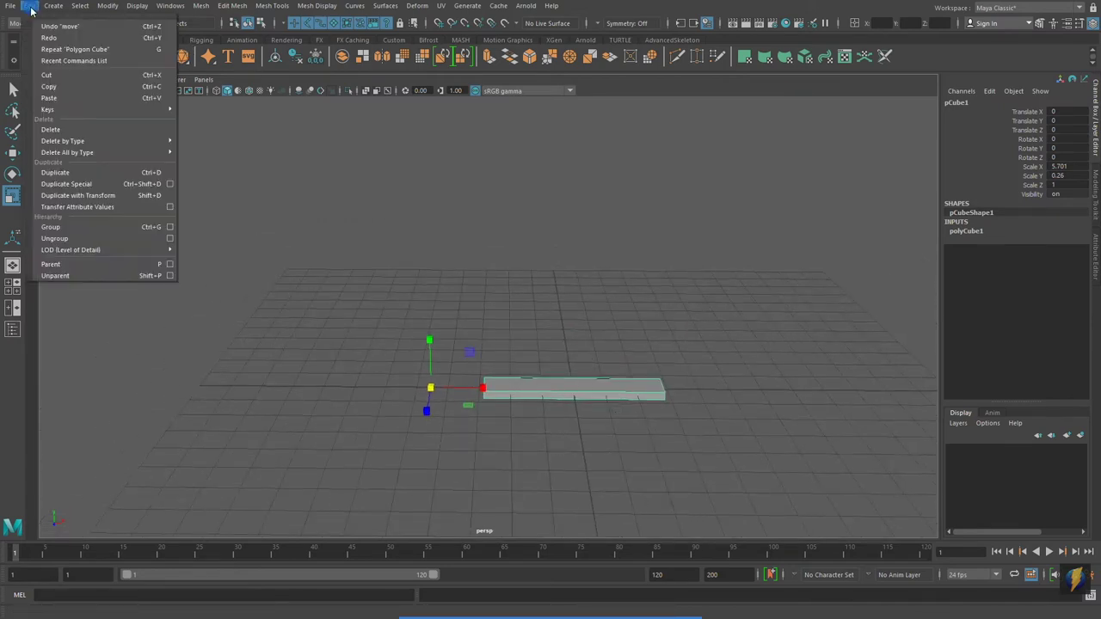
click(171, 184)
alt+middle_drag(398, 185, 267, 173)
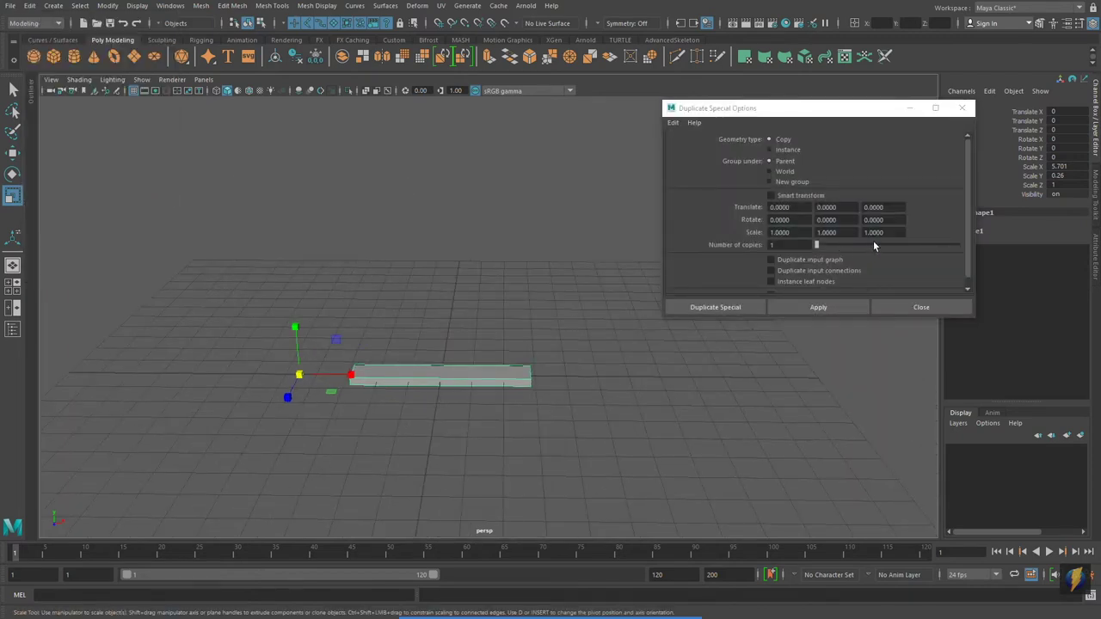
click(801, 246)
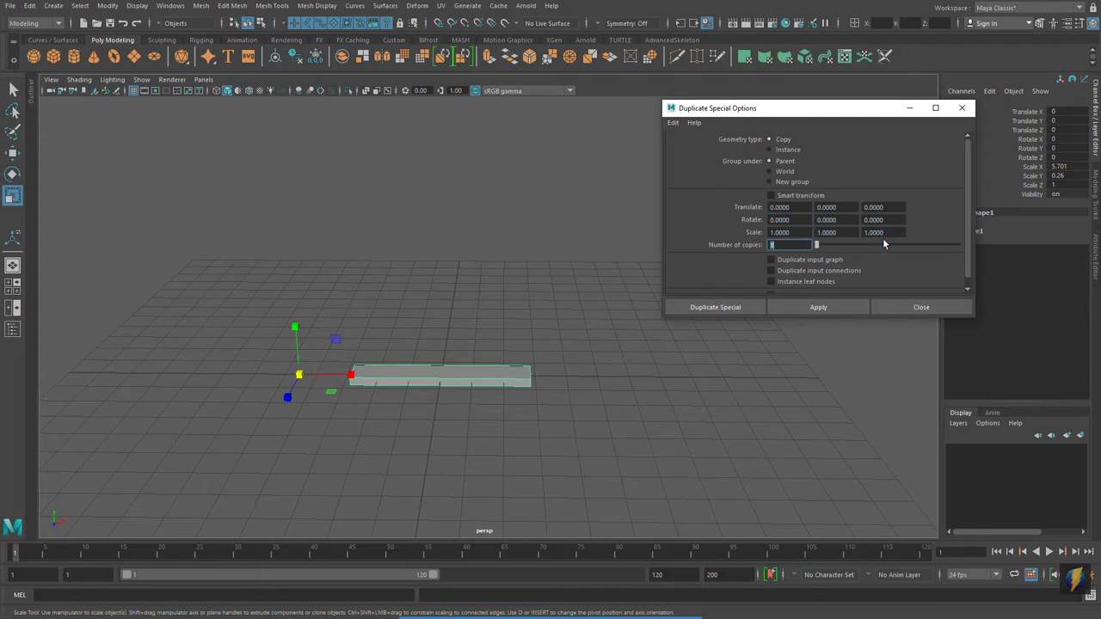
text(21)
alt+middle_drag(401, 354, 408, 368)
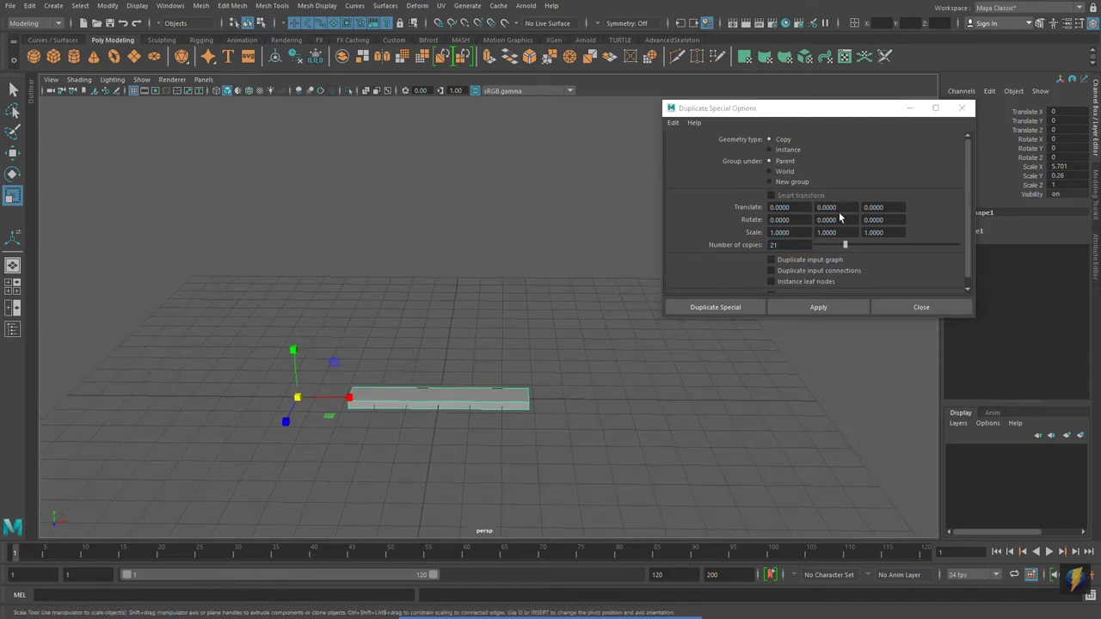
click(838, 208)
text(1)
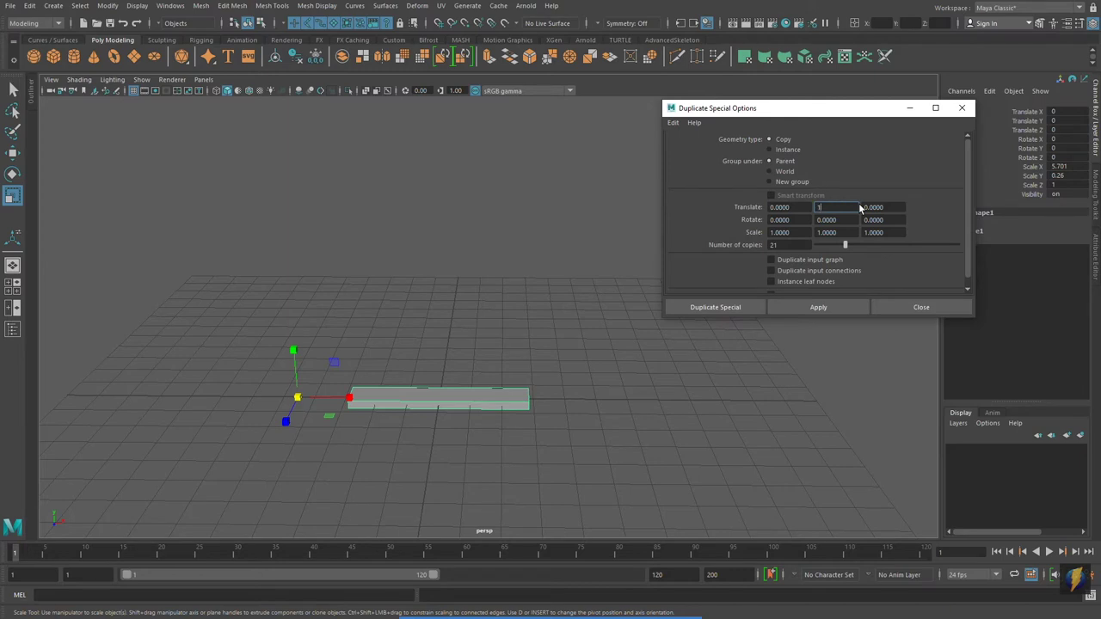
click(839, 220)
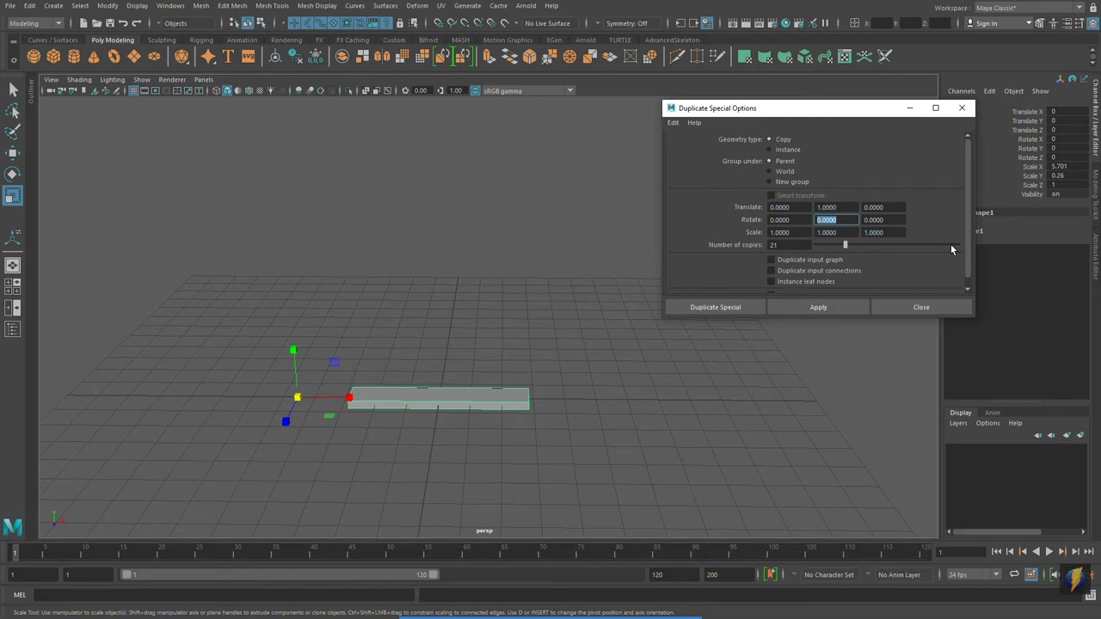
text(22)
key(Return)
Change the duplicate geometry type to Instance and generate the spiral of plank instances.
alt+middle_drag(553, 299, 526, 313)
alt+right_drag(526, 313, 495, 295)
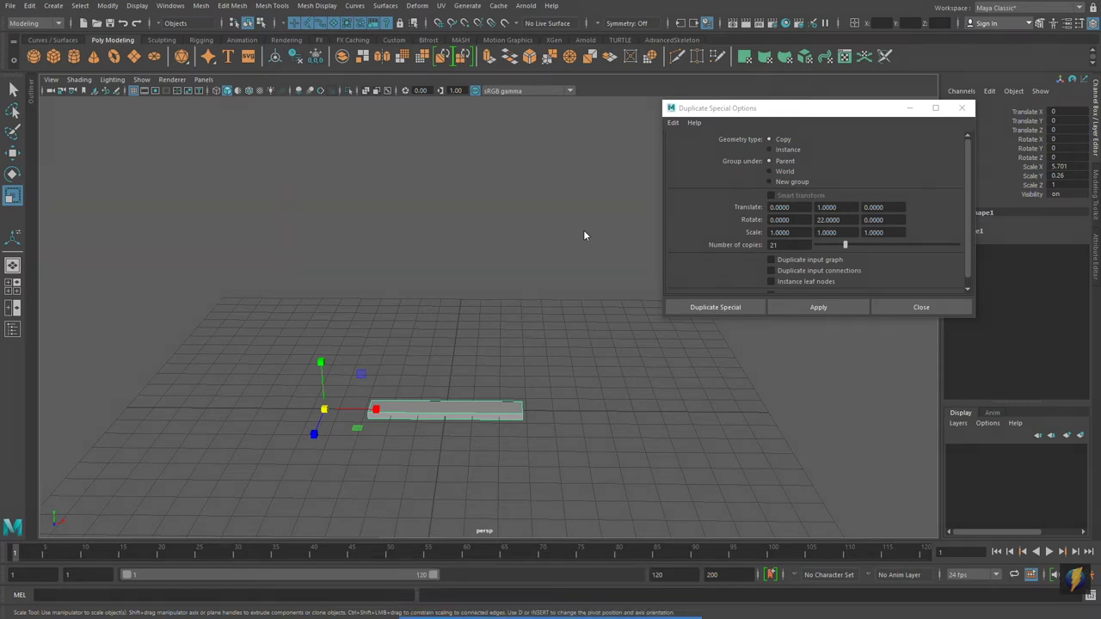
mouse_move(478, 258)
mouse_down()
mouse_move(627, 234)
mouse_move(769, 142)
mouse_move(763, 158)
mouse_up()
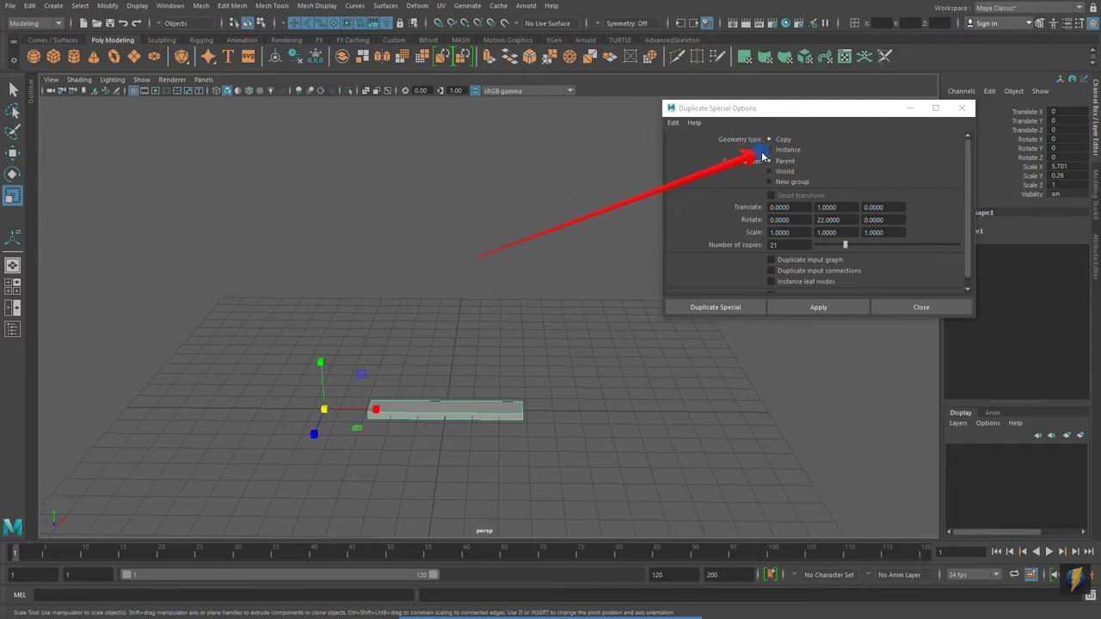
click(767, 150)
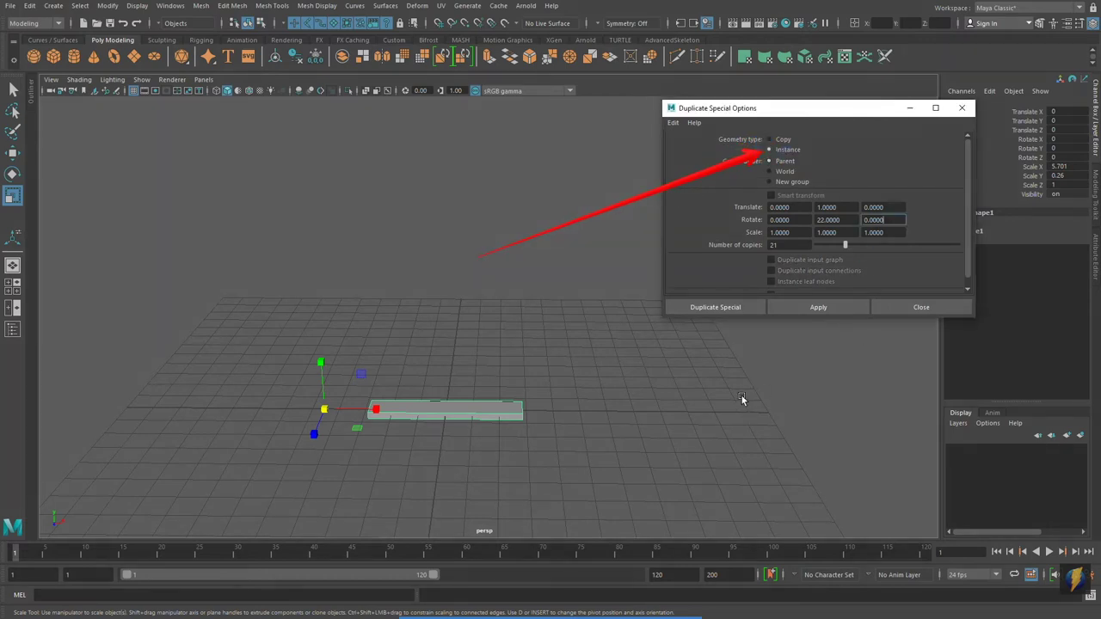
alt+right_drag(510, 371, 387, 370)
alt+middle_drag(406, 351, 392, 382)
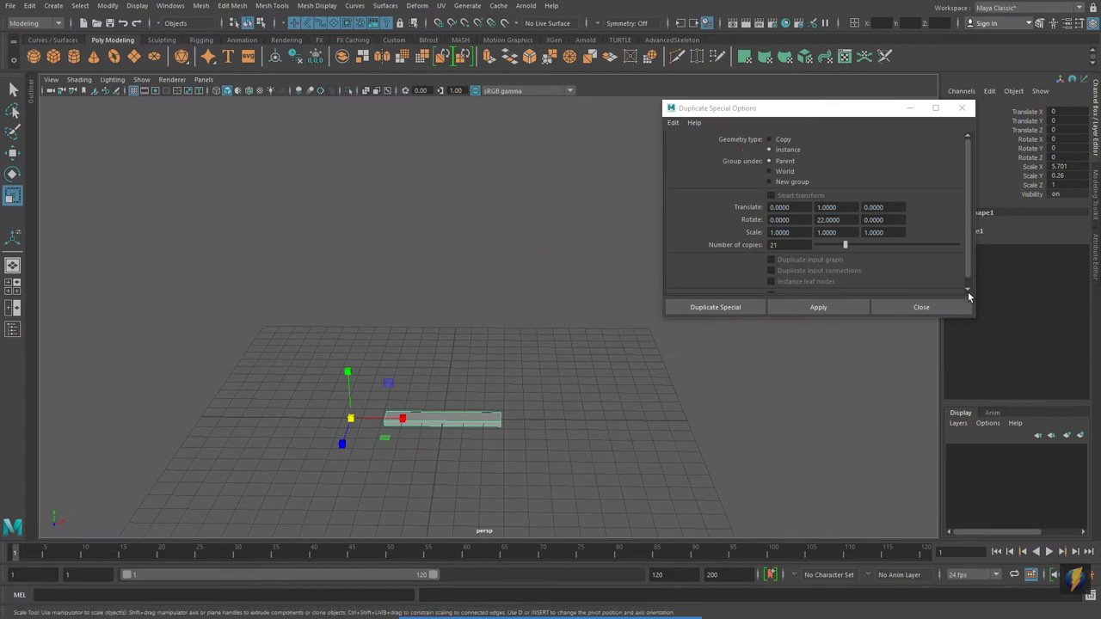
click(809, 308)
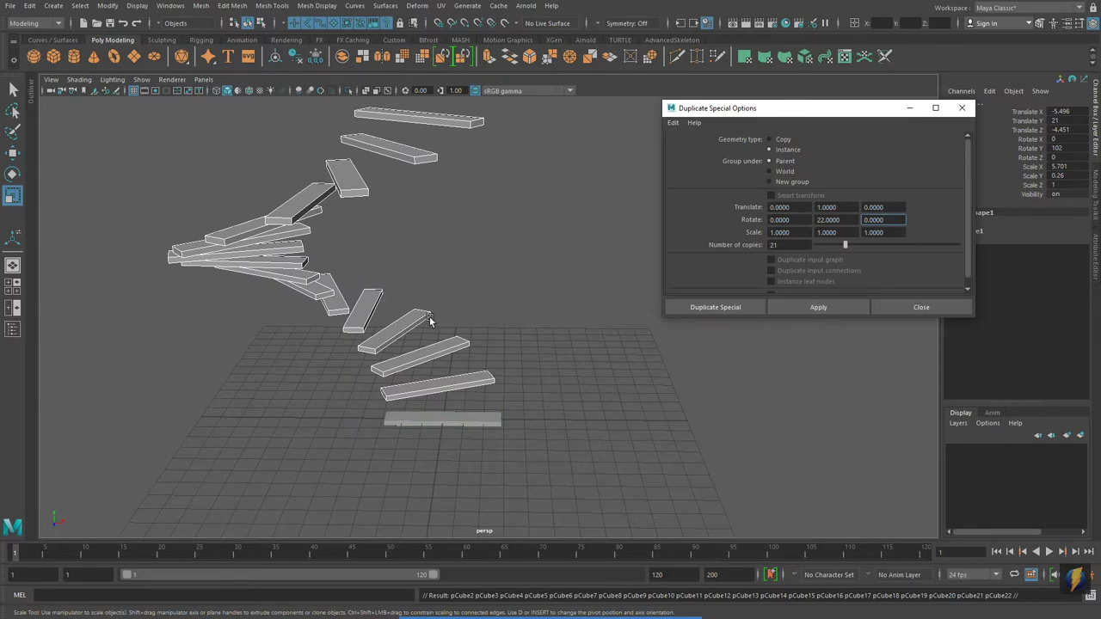
Examine the spiral staircase of instances from several sides and distances.
alt+middle_drag(430, 265, 454, 341)
alt+right_drag(486, 196, 108, 306)
mouse_move(106, 307)
alt+mouse_down()
mouse_move(373, 295)
mouse_move(96, 303)
alt+mouse_up()
alt+right_drag(96, 303, 465, 336)
alt+drag(464, 337, 485, 290)
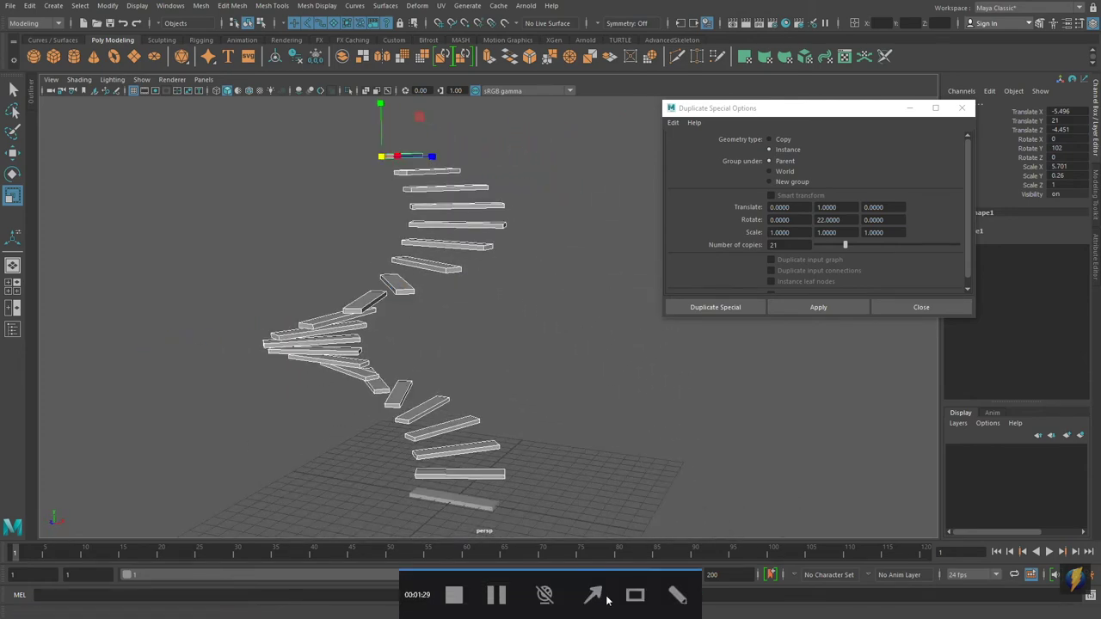
click(795, 142)
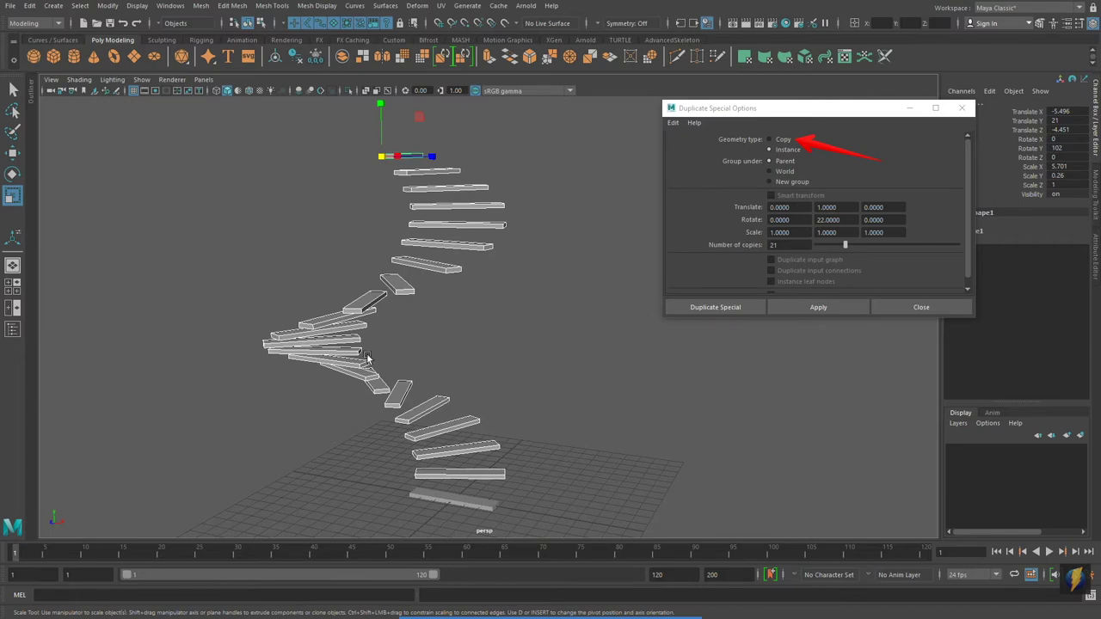
mouse_move(277, 327)
alt+mouse_down()
mouse_move(382, 324)
mouse_move(268, 327)
mouse_move(300, 325)
alt+mouse_up()
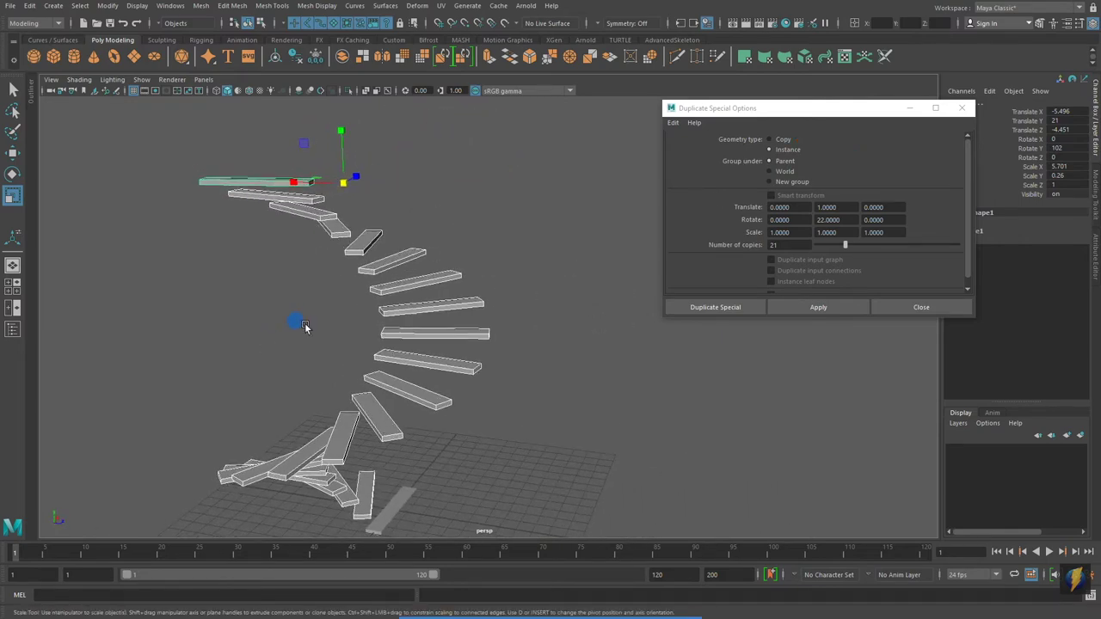
Lengthen one middle stair by moving its outer end vertices outward about 1.9 along Z, and undo the move.
click(481, 282)
click(475, 303)
click(481, 332)
scroll(246, 376, up, 3)
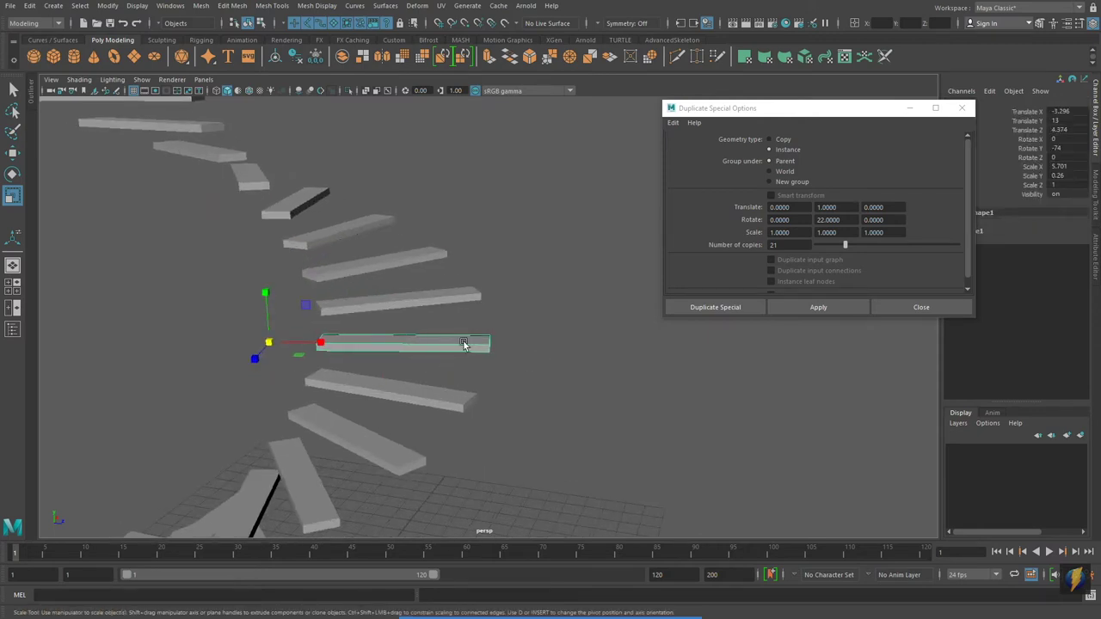
right_click(465, 346)
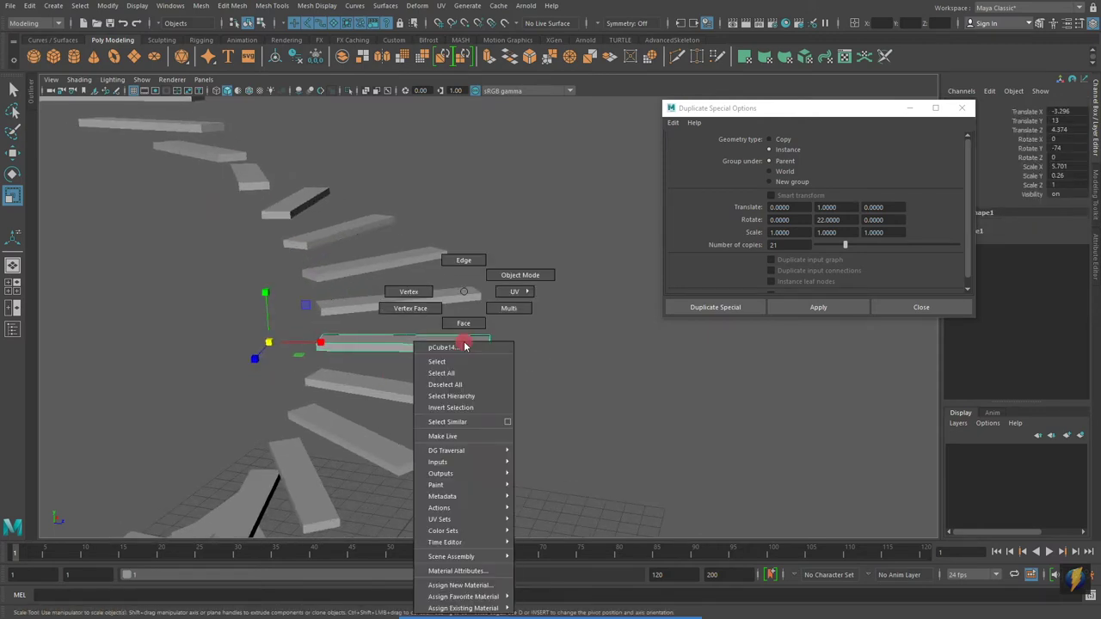
click(422, 291)
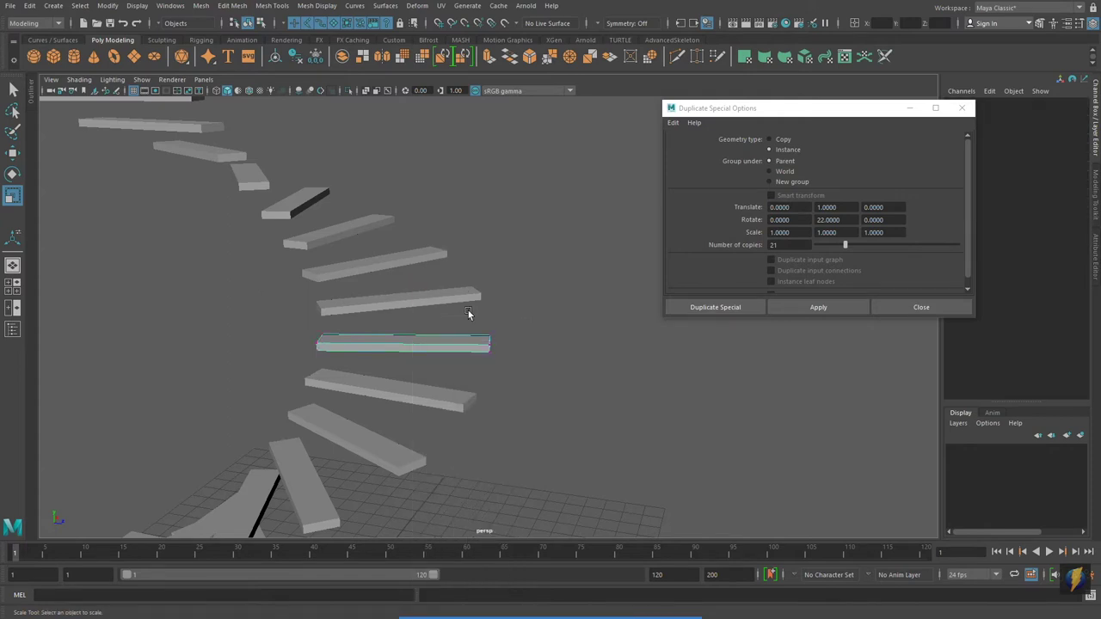
drag(462, 319, 521, 366)
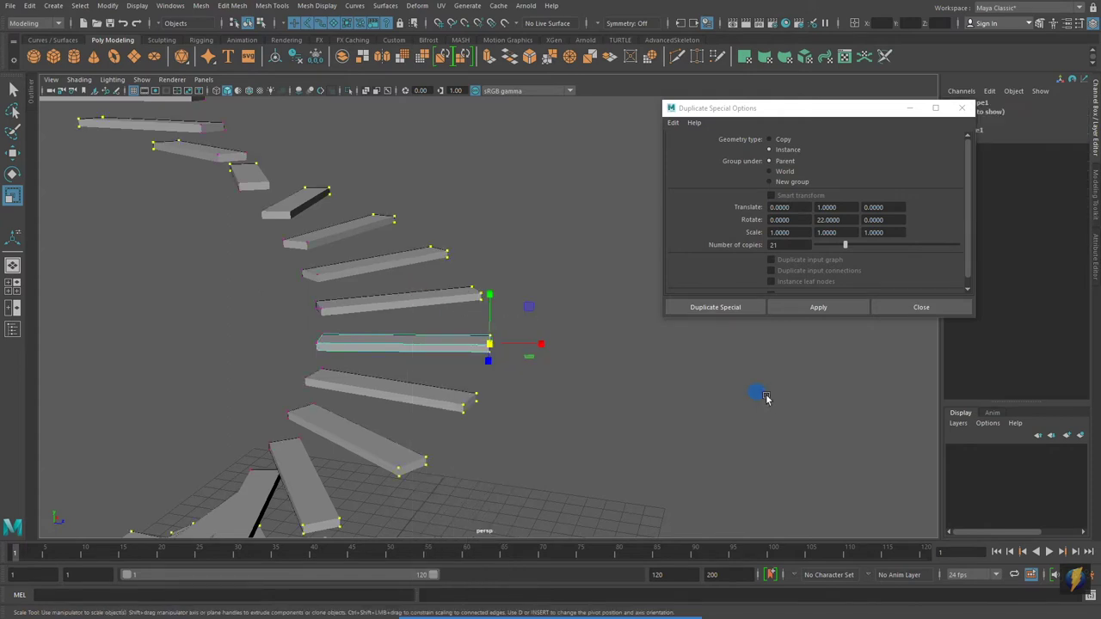
alt+drag(610, 383, 582, 378)
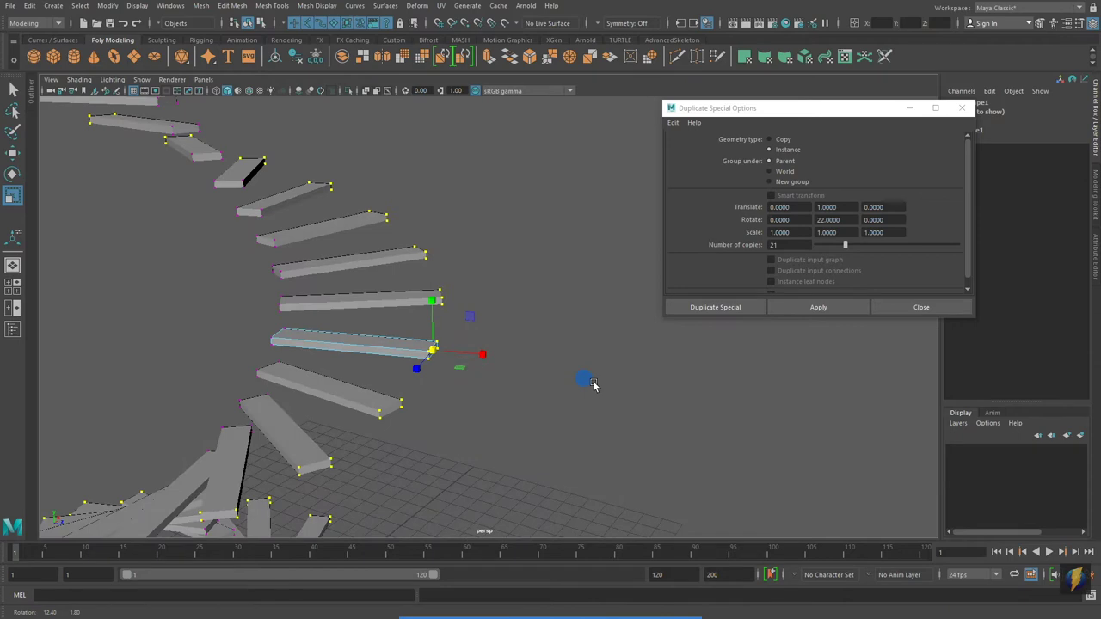
key(w)
drag(464, 357, 505, 382)
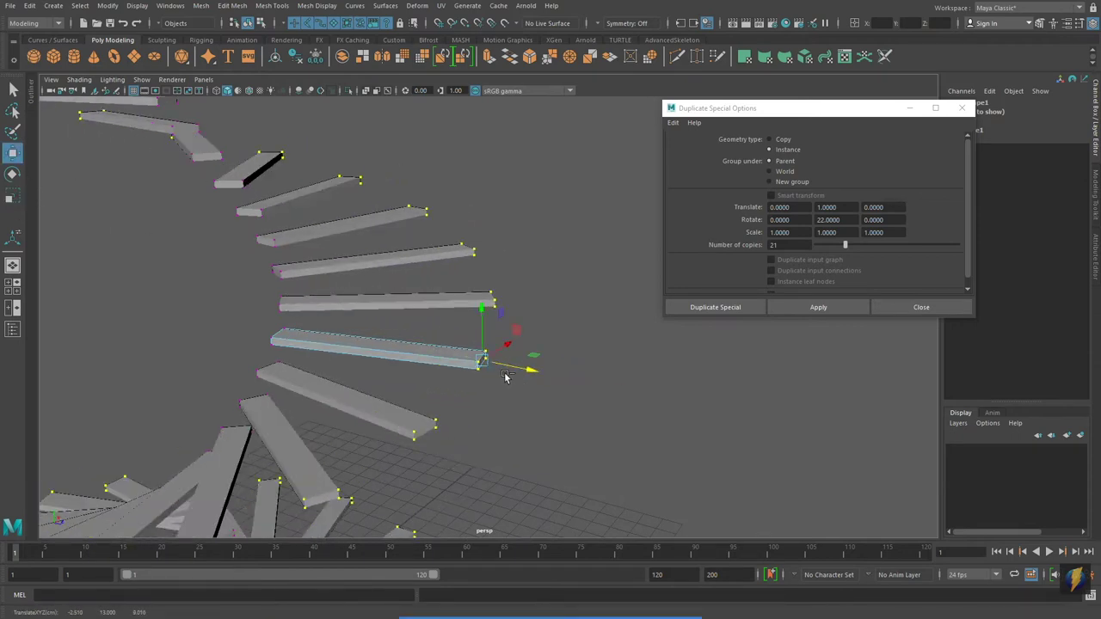
key(ctrl+z)
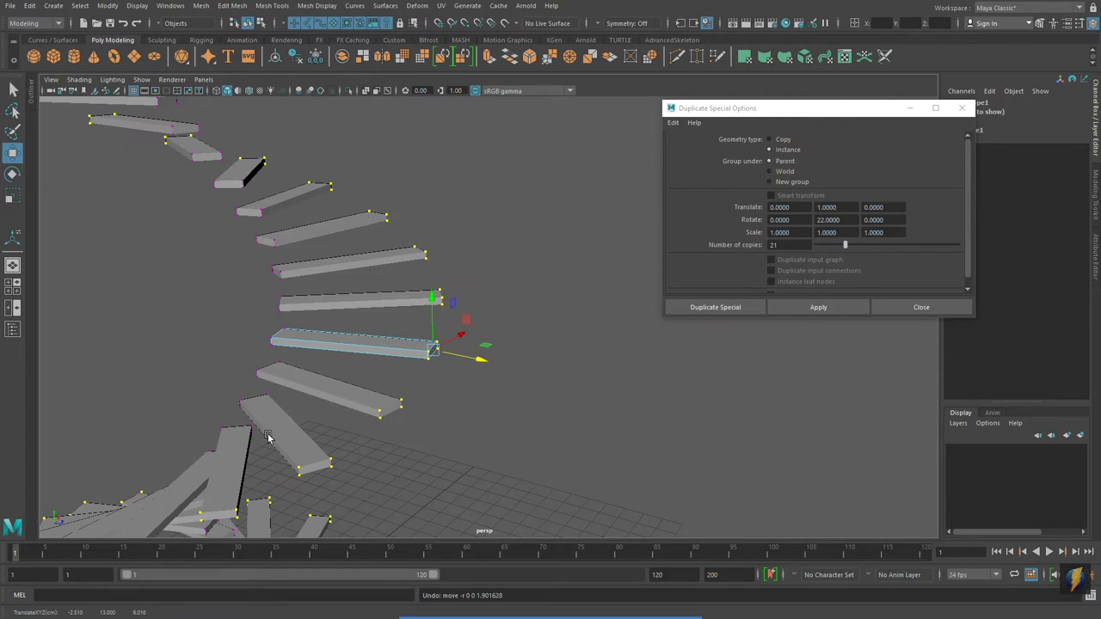
Extrude the top face of one stair instance with Local Translate Z about 0.374 and scale the extruded face inward.
alt+drag(336, 416, 366, 413)
alt+middle_drag(367, 413, 371, 408)
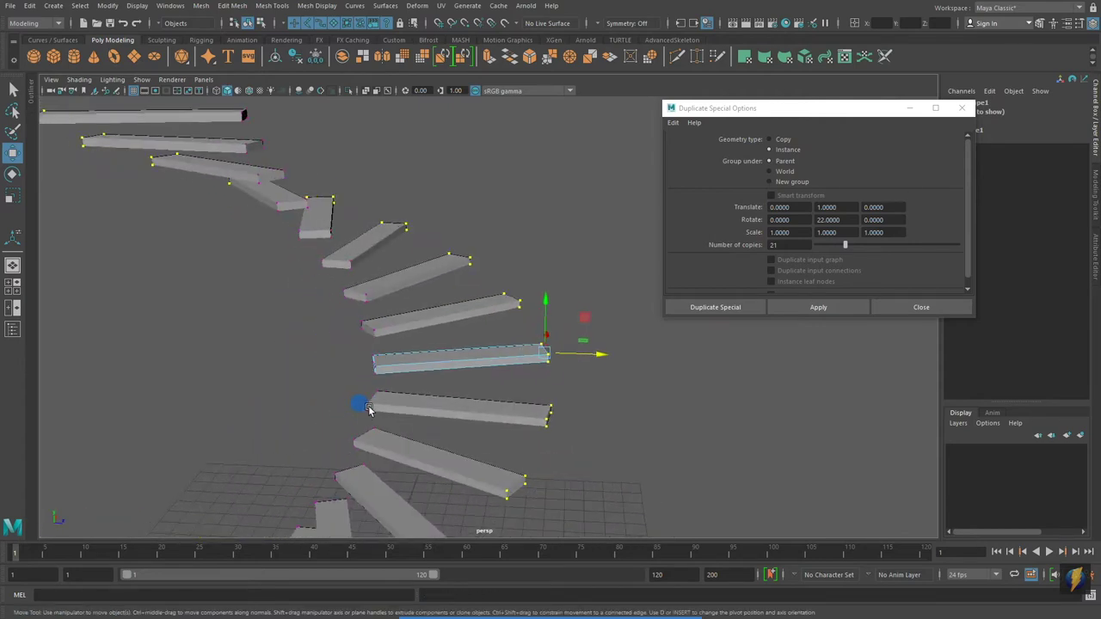
alt+right_drag(371, 408, 409, 414)
mouse_move(438, 372)
right_down()
mouse_move(438, 387)
mouse_move(433, 319)
mouse_move(444, 369)
right_up()
key(F8)
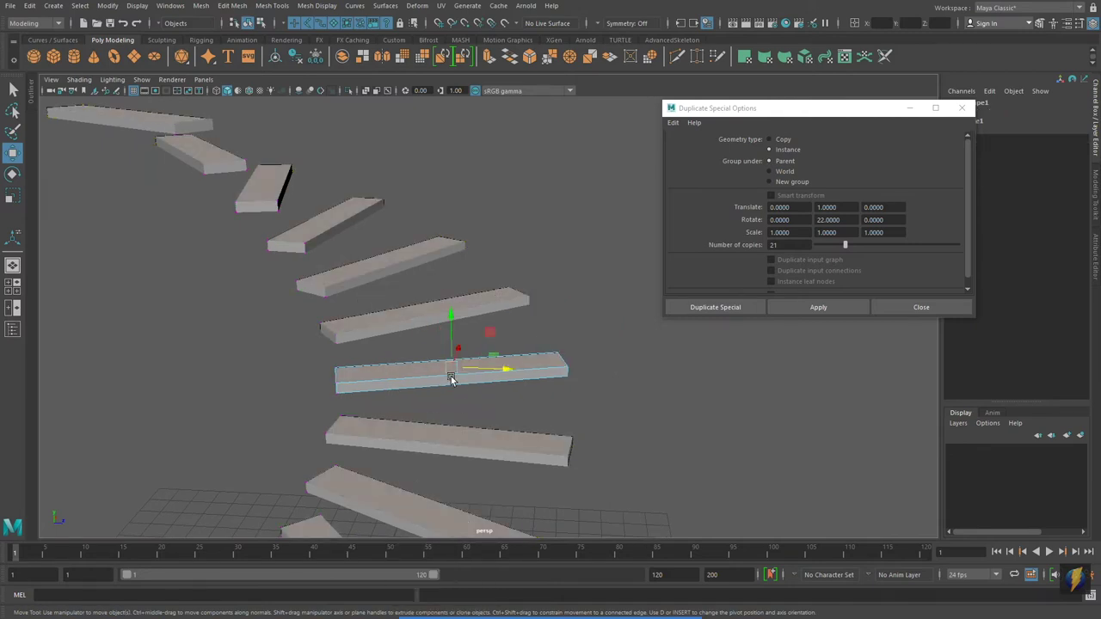
drag(848, 103, 748, 105)
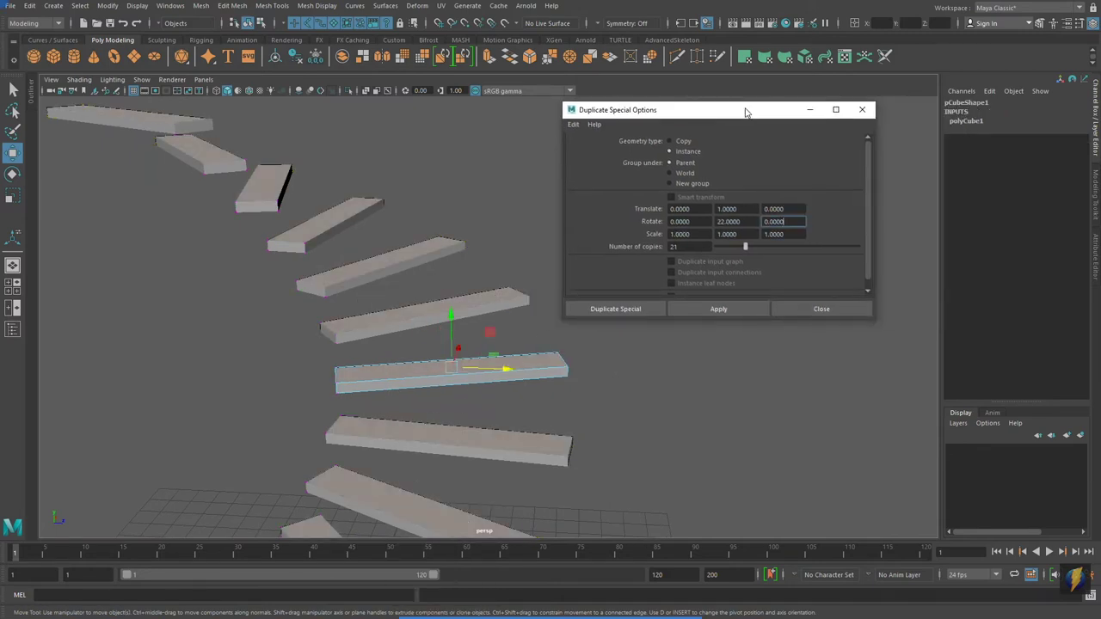
click(1095, 179)
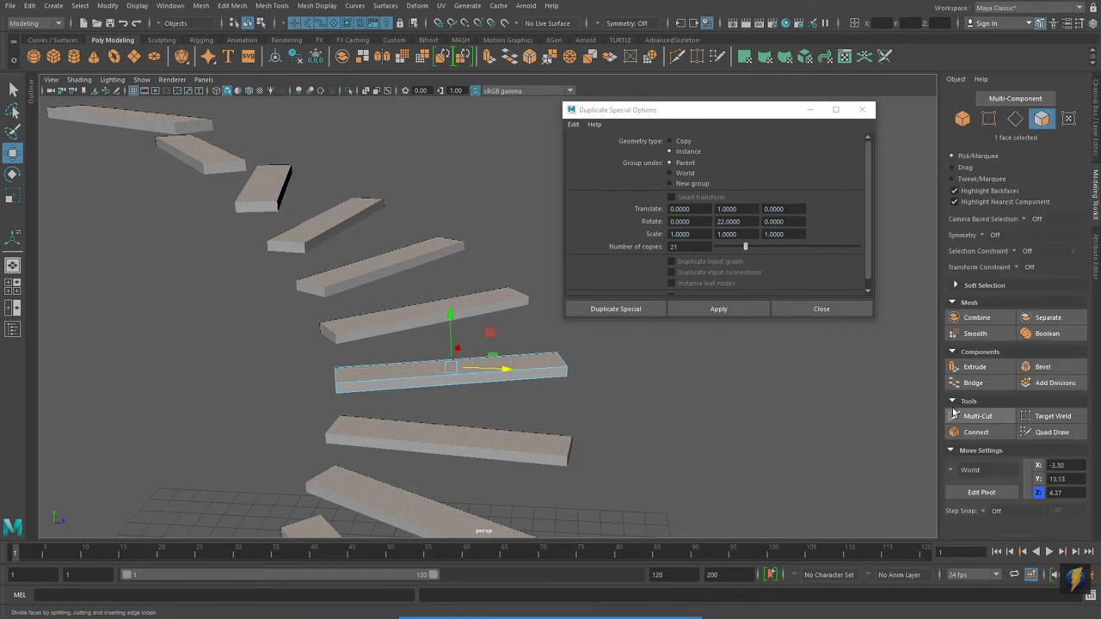
click(977, 367)
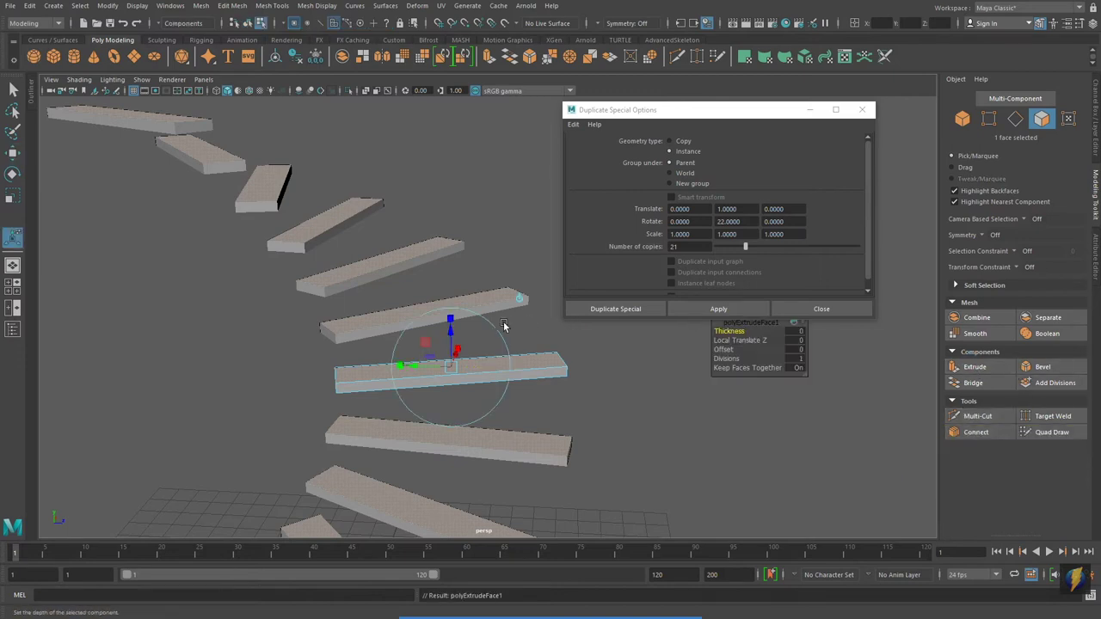
drag(451, 332, 432, 354)
click(449, 304)
alt+drag(525, 355, 387, 309)
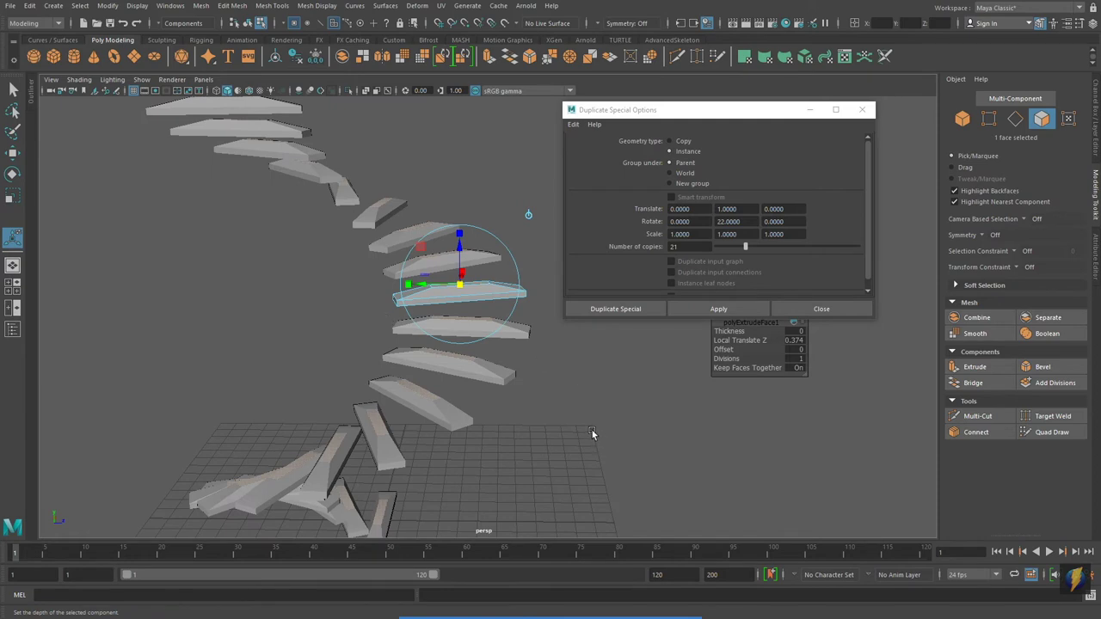
Return to object mode and scale one middle stair instance as a whole object.
key(t)
key(q)
key(F8)
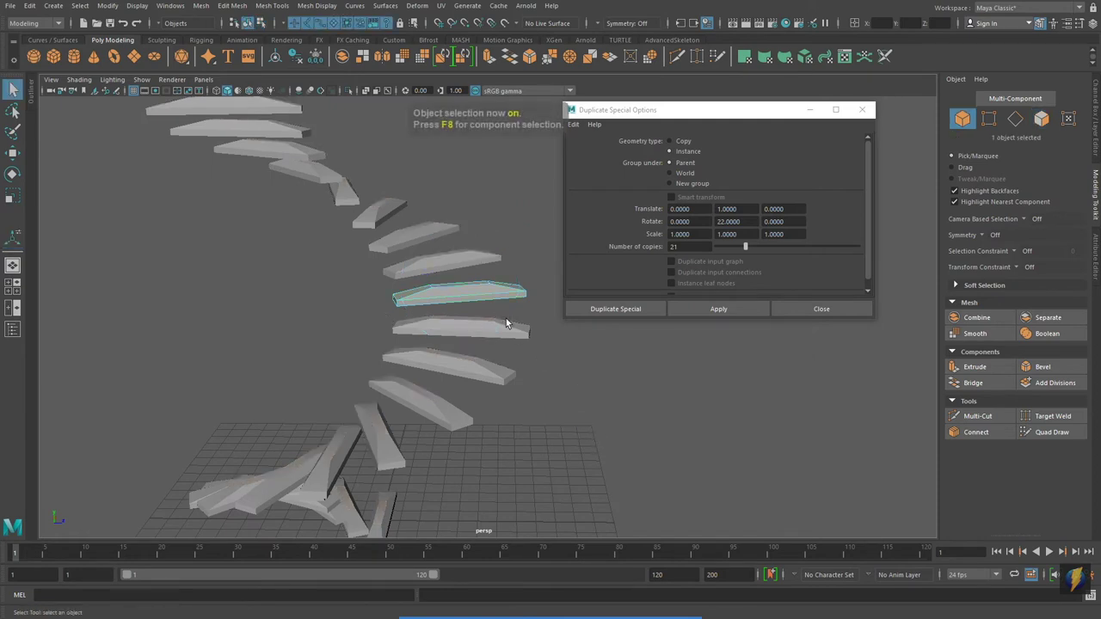
click(583, 368)
click(475, 294)
key(r)
alt+drag(312, 370, 368, 362)
drag(375, 298, 320, 295)
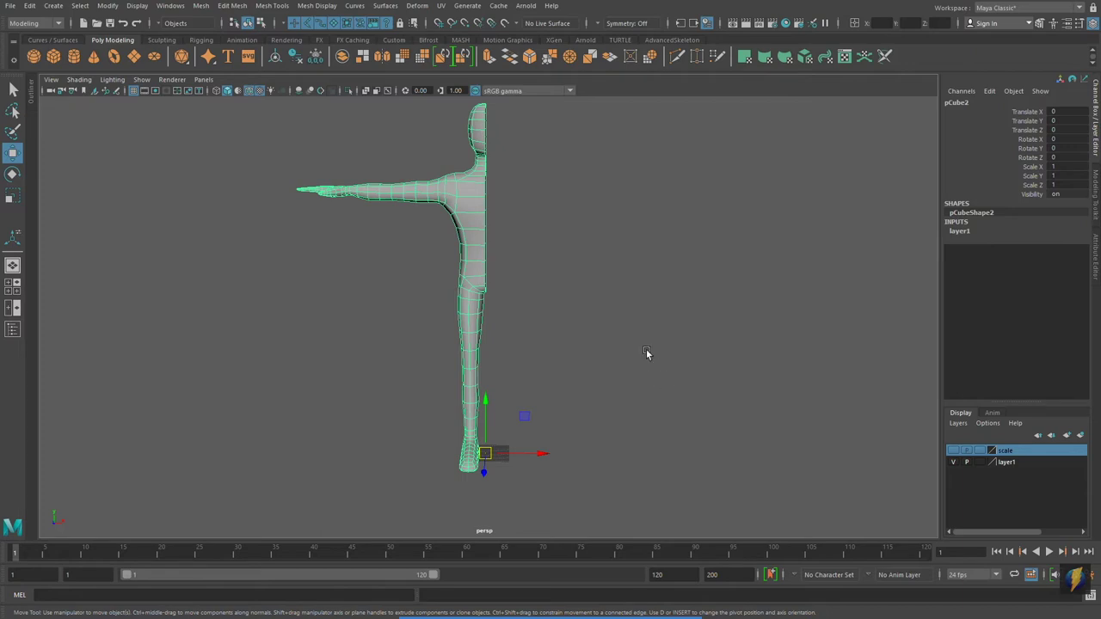
Duplicate the half-body mesh and mirror the copy across the centre line by setting its Scale X to -1.
mouse_move(620, 350)
alt+mouse_down()
mouse_move(629, 366)
mouse_move(605, 365)
mouse_move(625, 369)
alt+mouse_up()
click(624, 369)
click(474, 318)
alt+drag(526, 334, 544, 332)
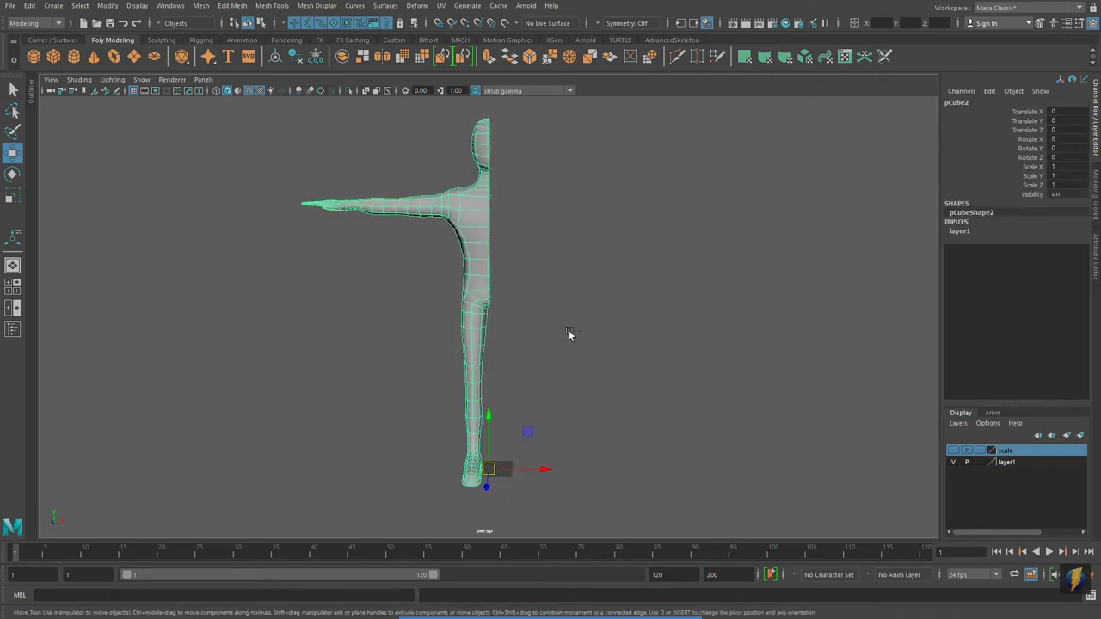
key(ctrl+d)
click(12, 197)
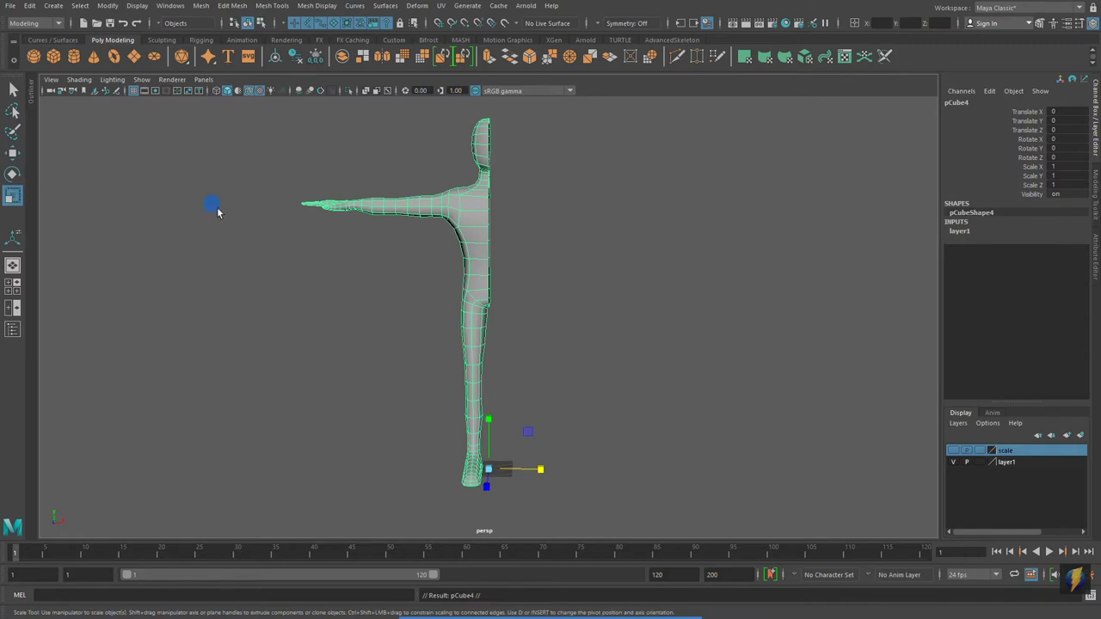
drag(540, 470, 422, 458)
double_click(1073, 167)
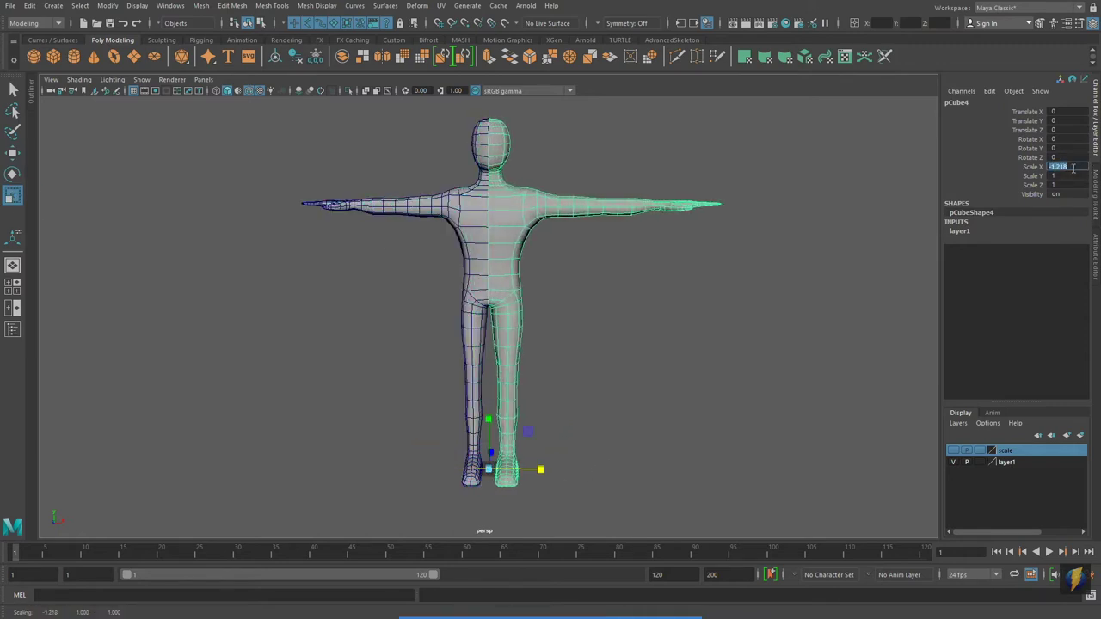
text(-1)
key(Return)
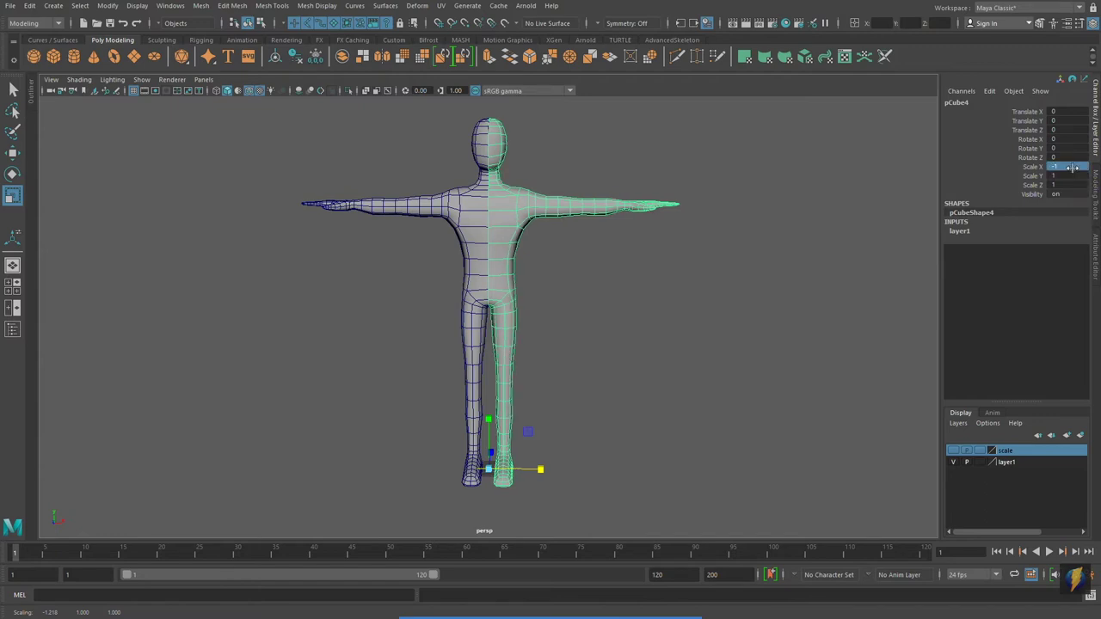
Inspect the mirrored body and delete the mirrored half, keeping only the original half.
alt+drag(379, 250, 416, 261)
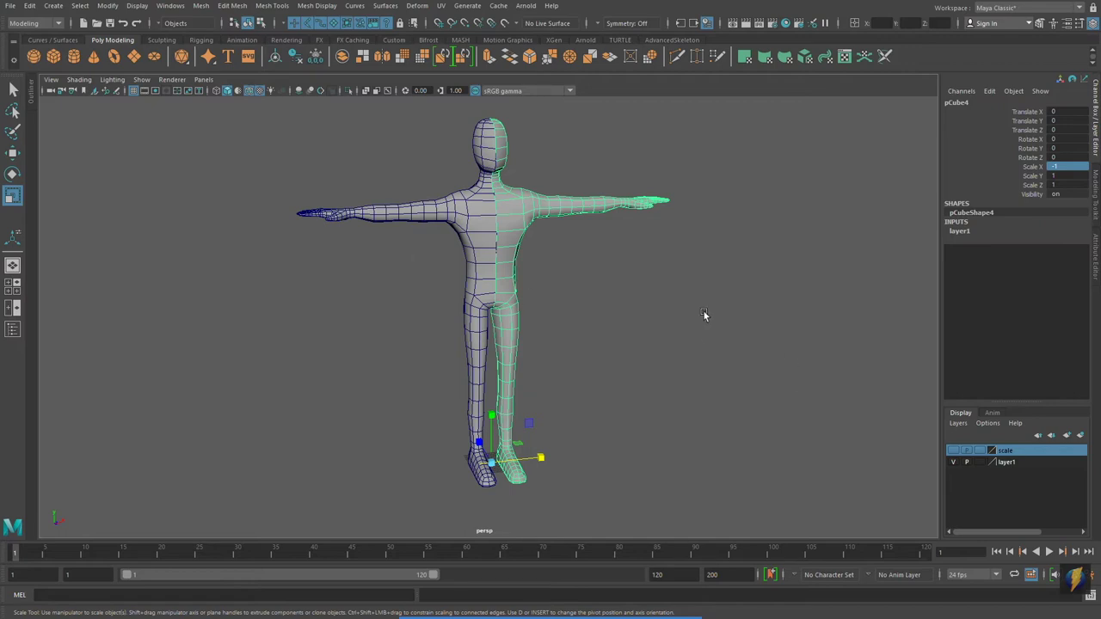
alt+drag(716, 311, 661, 308)
click(587, 280)
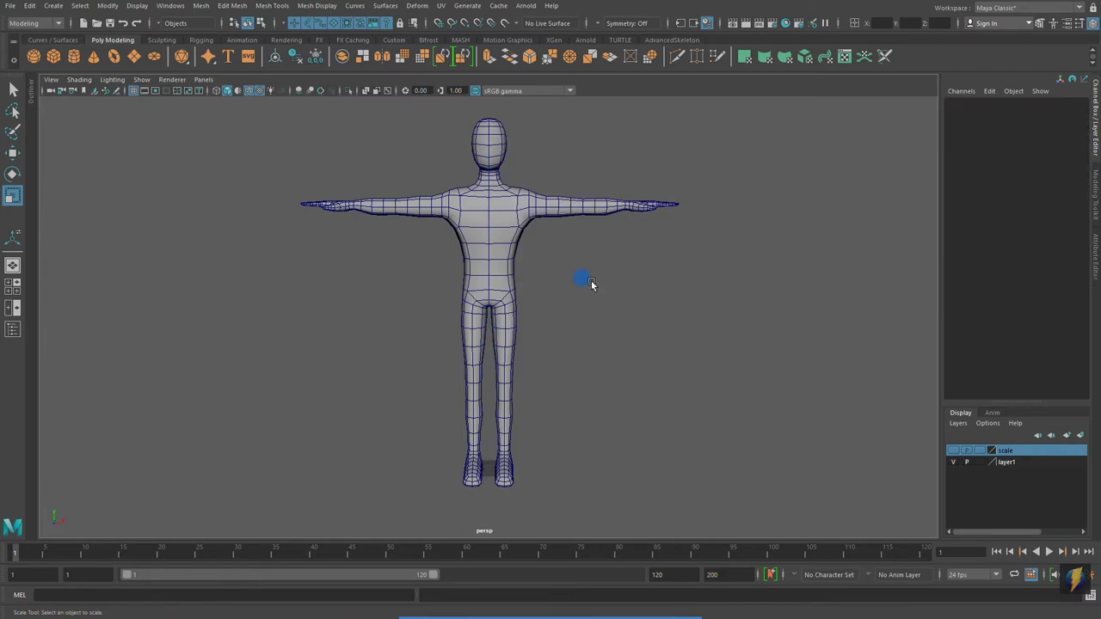
click(504, 239)
key(Delete)
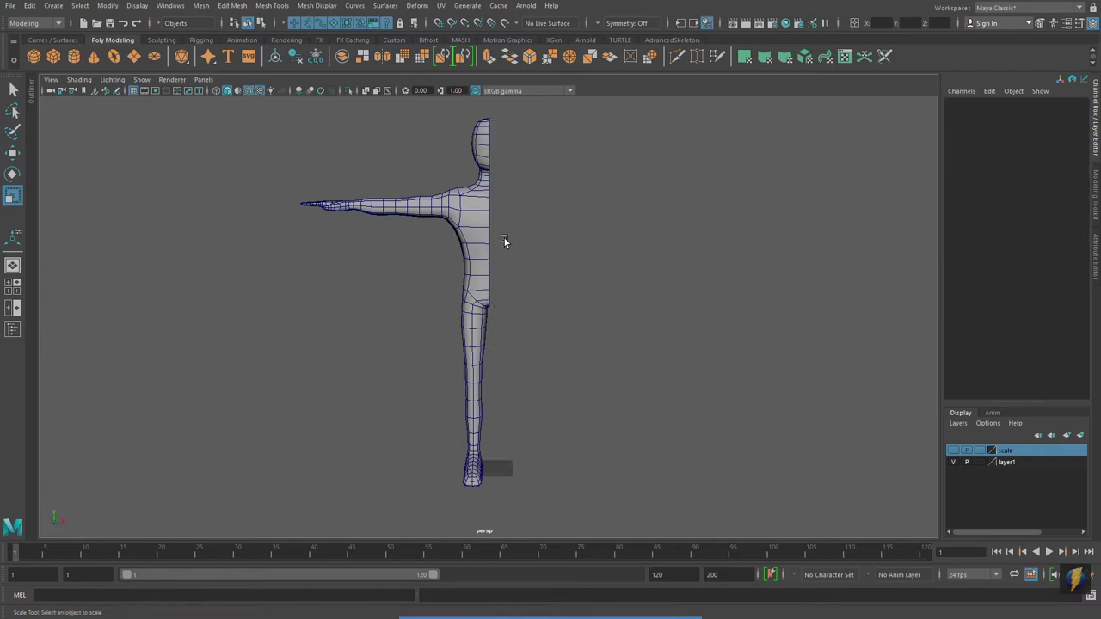
Examine where the half-body's pivot sits relative to the foot and centre line in the front view.
click(516, 302)
key(space)
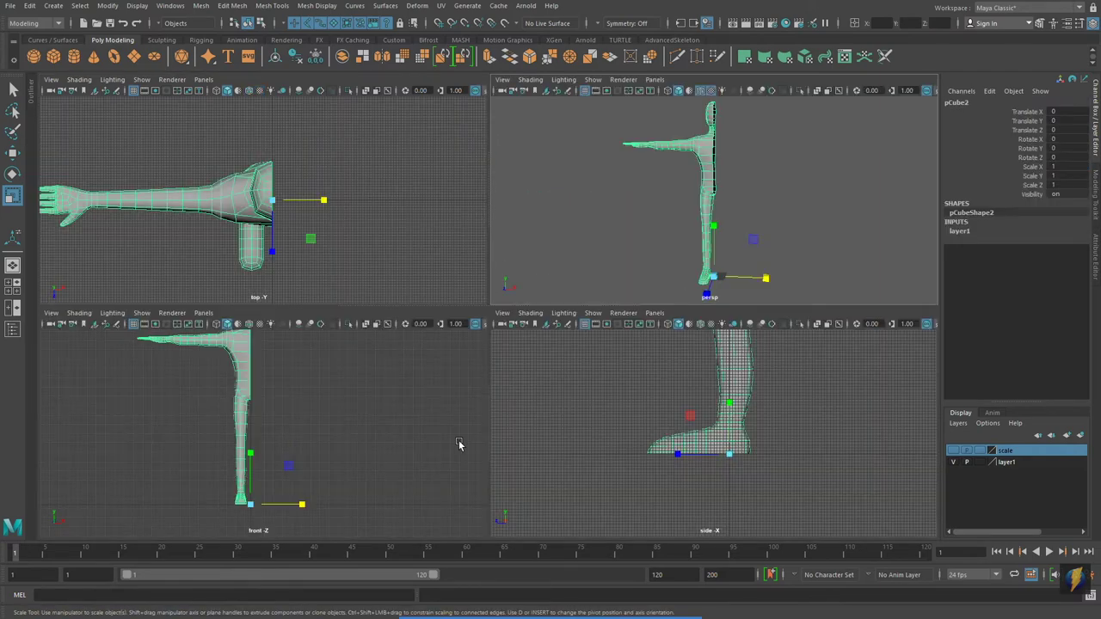
key(space)
alt+right_drag(390, 423, 716, 423)
alt+middle_drag(422, 525, 468, 345)
alt+right_drag(466, 381, 724, 393)
alt+middle_drag(560, 487, 556, 391)
alt+right_drag(565, 390, 800, 383)
alt+middle_drag(715, 346, 711, 412)
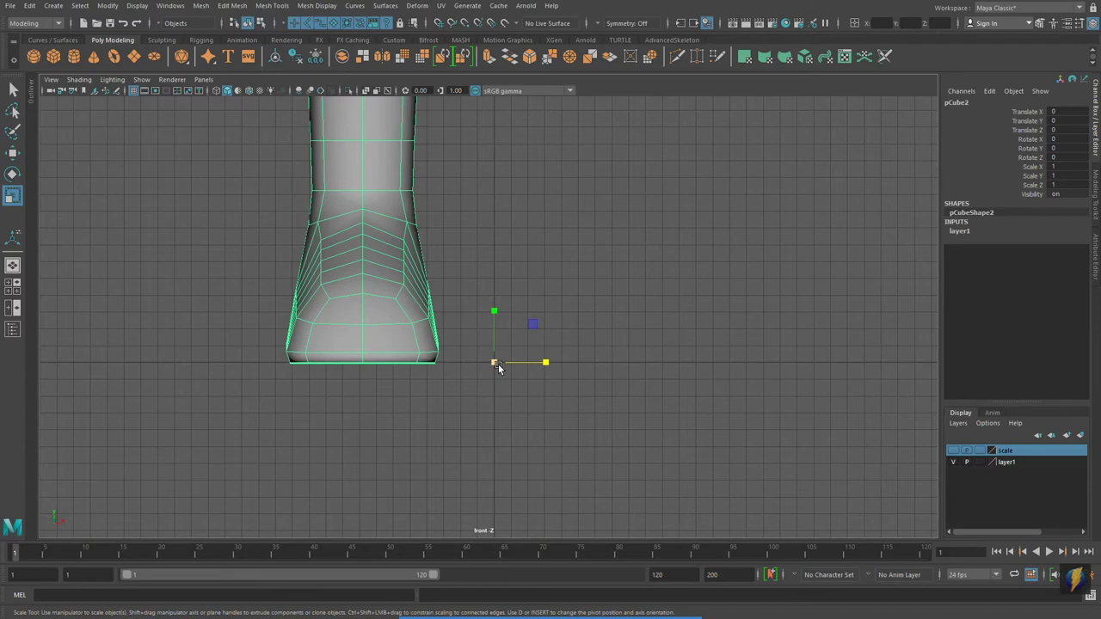
scroll(517, 370, down, 8)
scroll(583, 436, down, 1)
alt+middle_drag(534, 258, 548, 391)
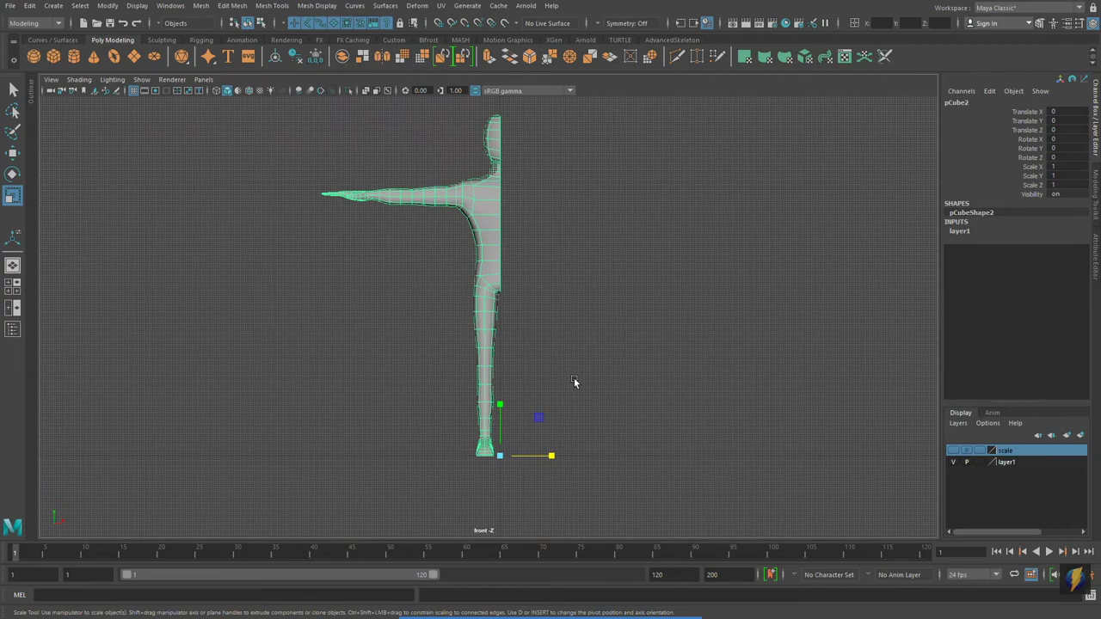
Move the half-body's pivot along X away from the centre line to the middle of the foot.
key(d)
drag(554, 456, 543, 456)
alt+right_drag(543, 457, 465, 329)
alt+middle_drag(467, 328, 457, 413)
key(d)
Duplicate the half body with its pivot at the foot and set the copy's Scale X to -1.
alt+right_drag(590, 404, 568, 402)
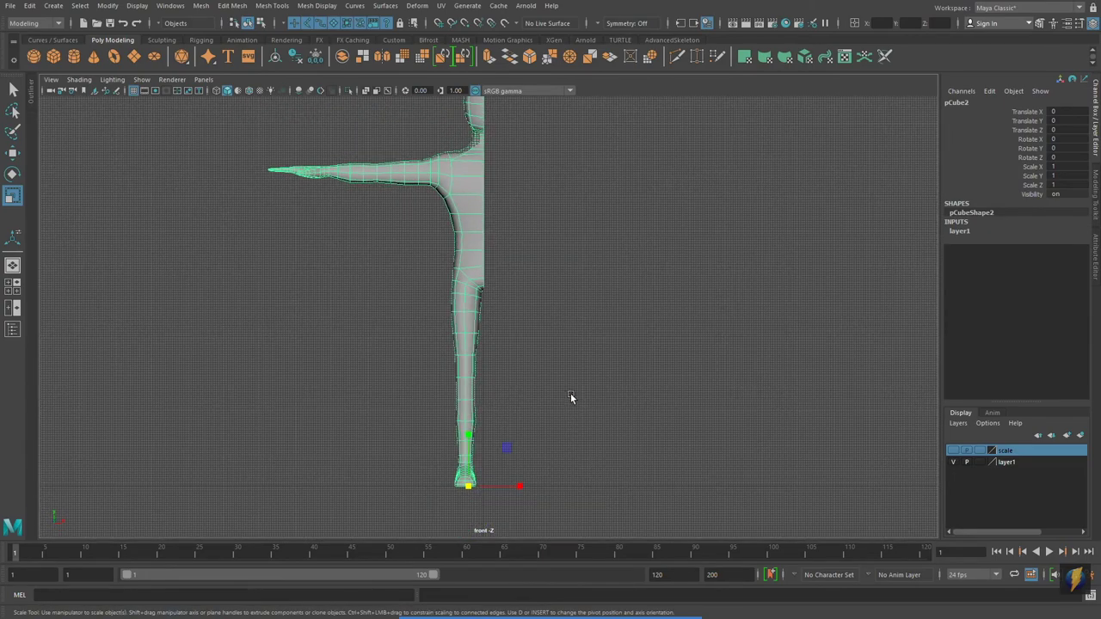
alt+middle_drag(572, 387, 564, 406)
scroll(605, 385, down, 1)
key(ctrl+d)
drag(508, 488, 503, 488)
drag(437, 478, 388, 472)
double_click(1067, 167)
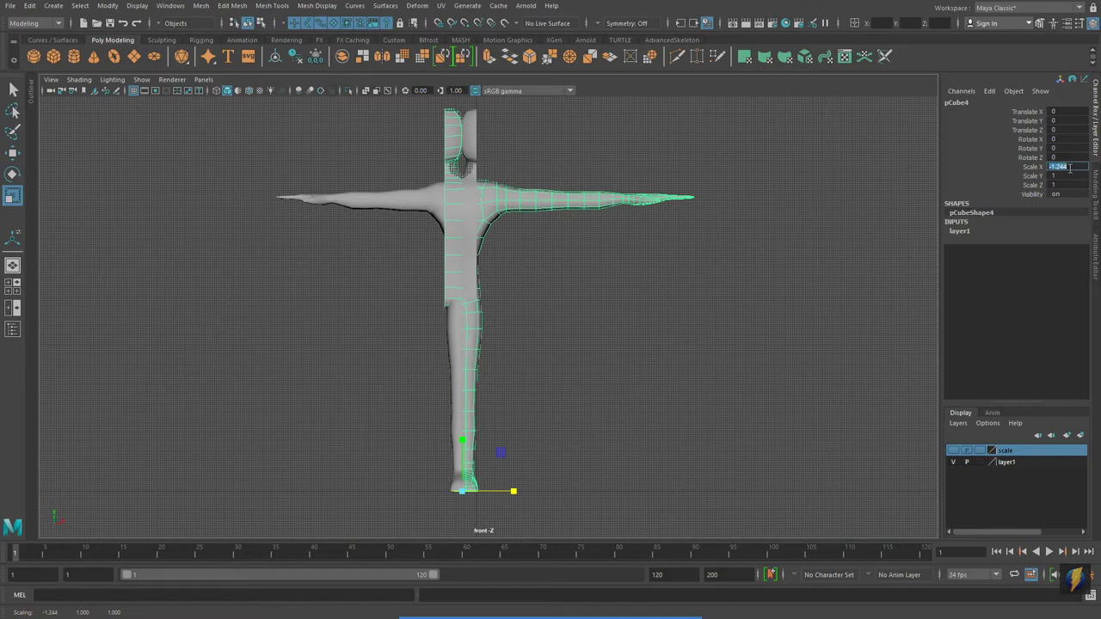
text(-1)
key(Return)
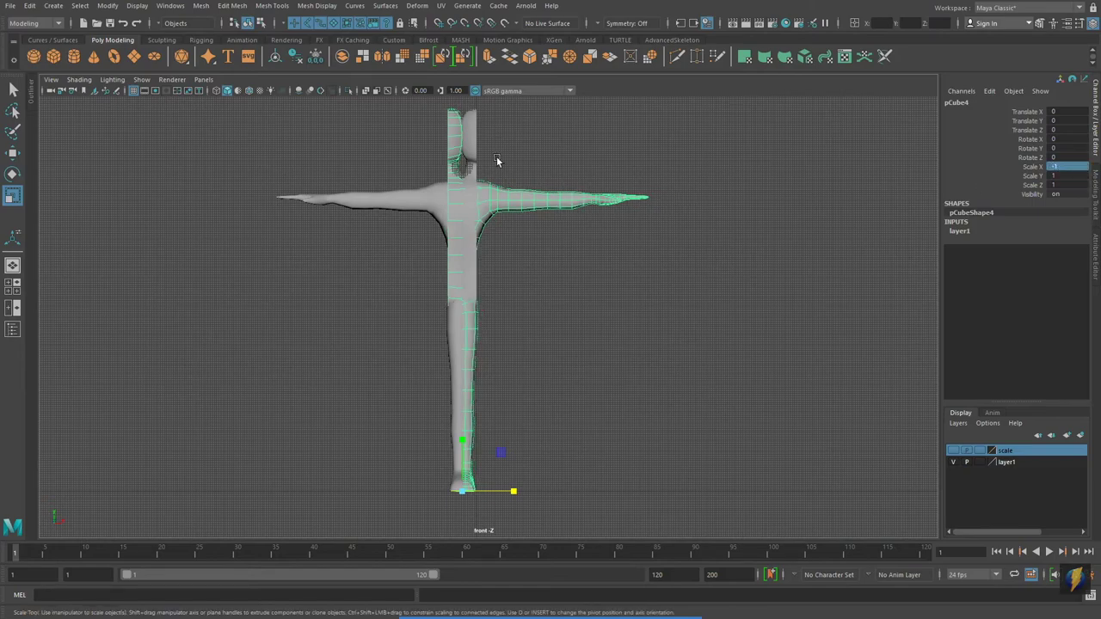
Delete the mirrored copy that overlaps the original half body.
click(435, 138)
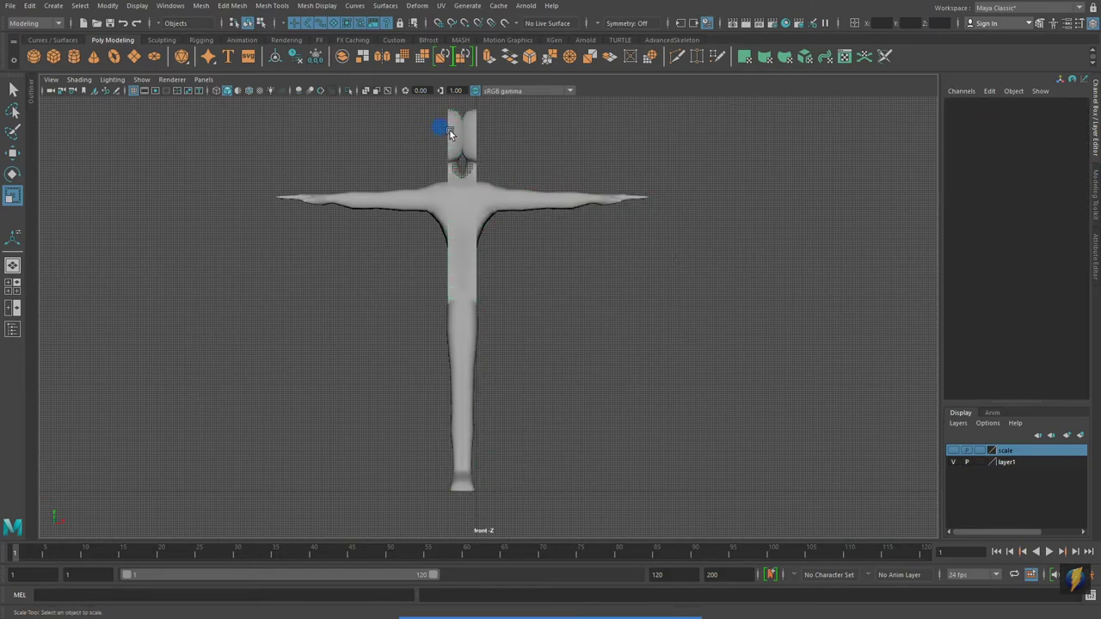
click(449, 129)
key(Delete)
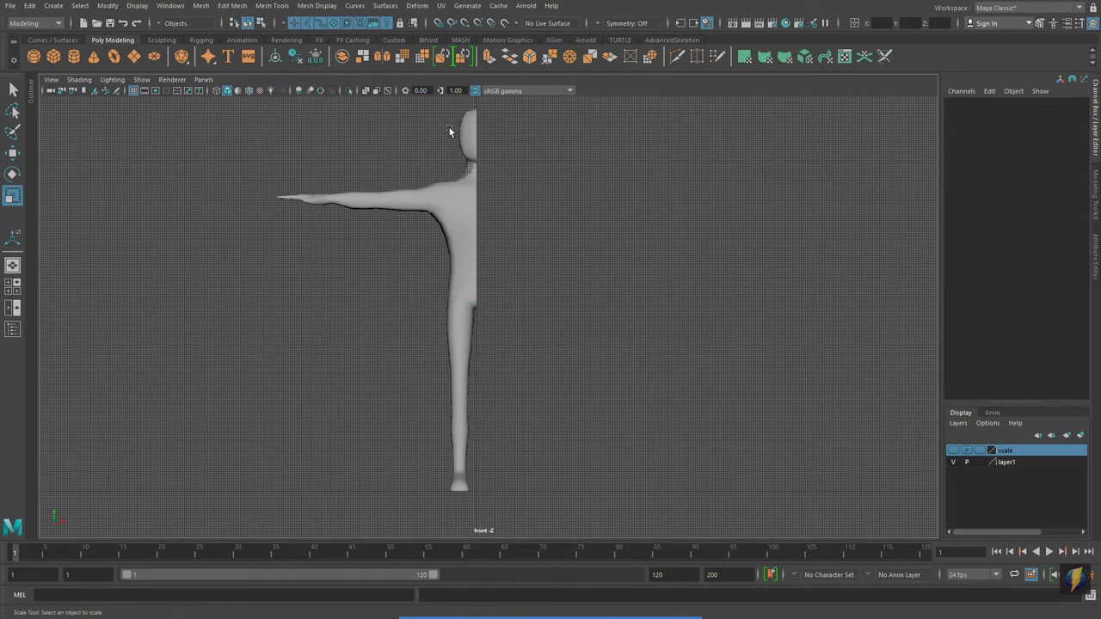
Move the original half-body's pivot along X to just past the open side of the centre line.
click(455, 239)
alt+middle_drag(590, 330, 591, 226)
alt+right_drag(345, 322, 619, 328)
alt+middle_drag(620, 328, 623, 314)
key(d)
drag(478, 439, 520, 439)
key(d)
Duplicate the half body about its offset pivot and set the copy's Scale X to -1.
alt+right_drag(730, 289, 654, 253)
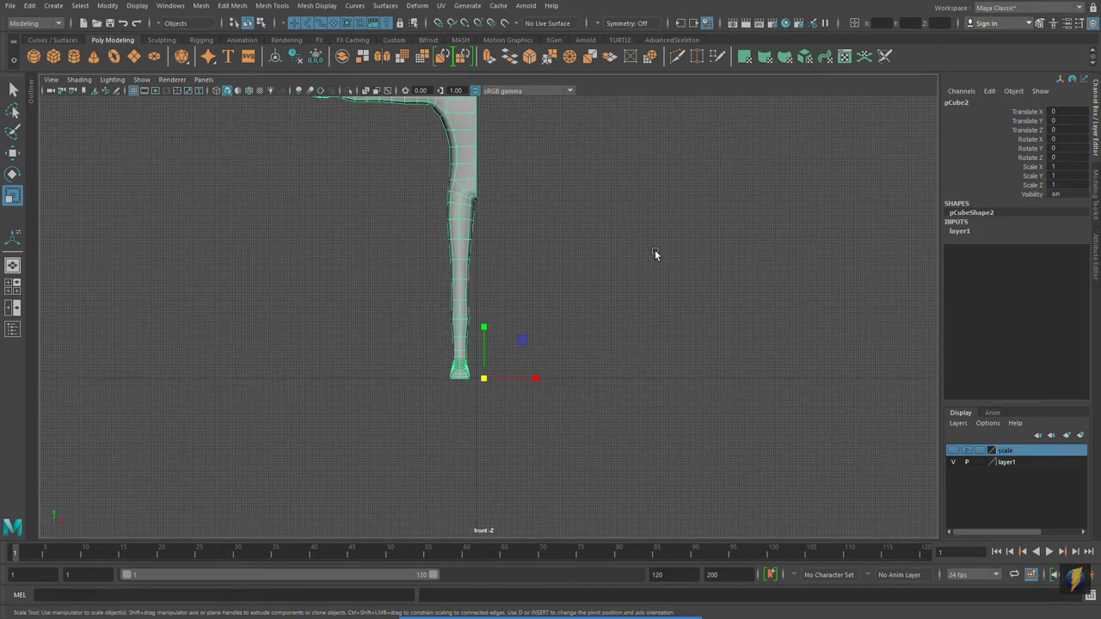
alt+middle_drag(654, 253, 627, 373)
key(ctrl+d)
drag(503, 483, 375, 482)
click(1083, 166)
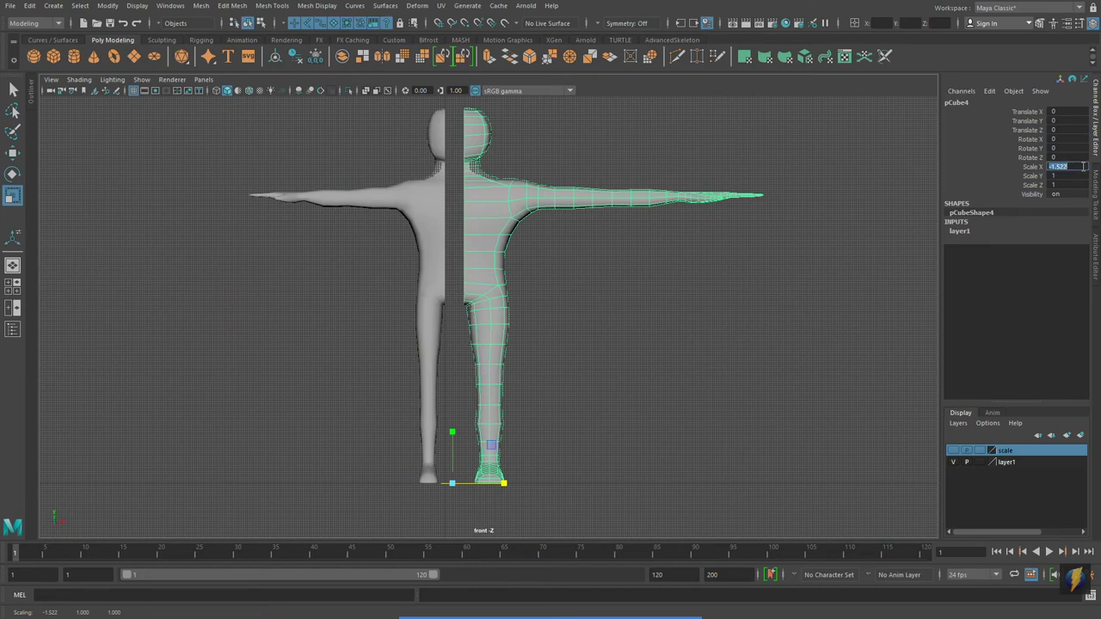
text(-1)
key(Return)
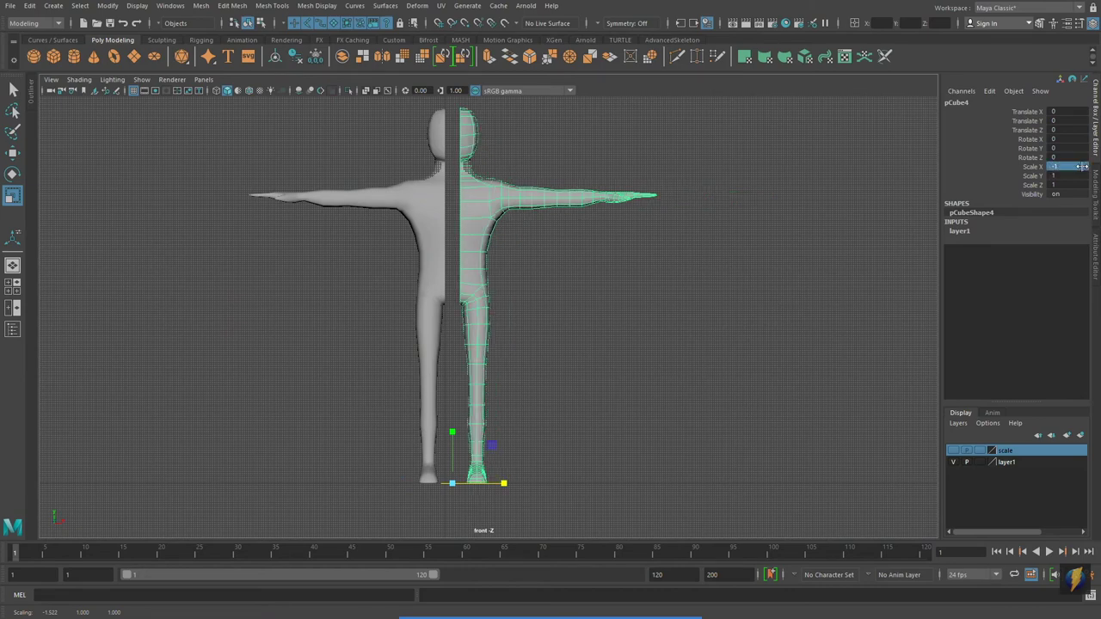
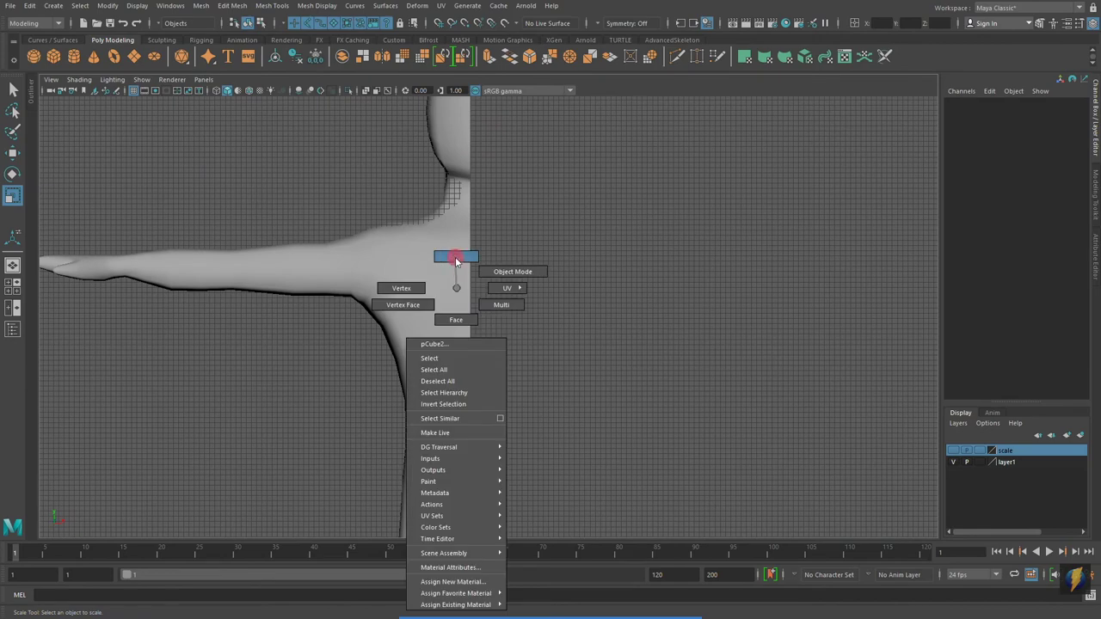
Select the open border edges along the half-body's centre and examine them in the perspective view.
double_click(471, 265)
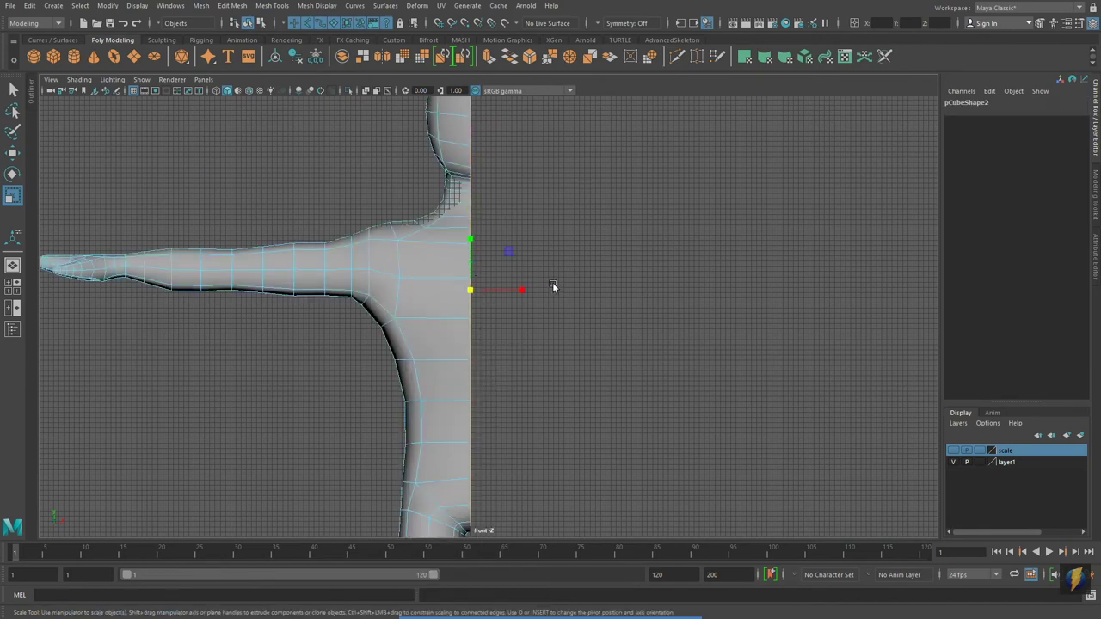
key(space)
key(space)
alt+middle_drag(611, 215, 600, 250)
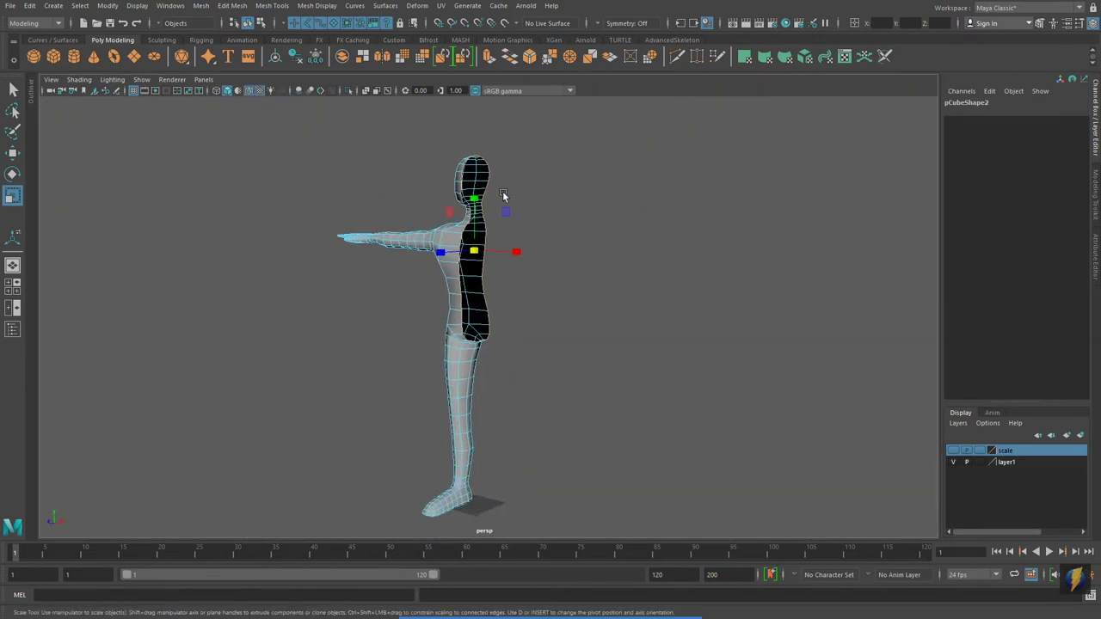
alt+drag(447, 261, 457, 268)
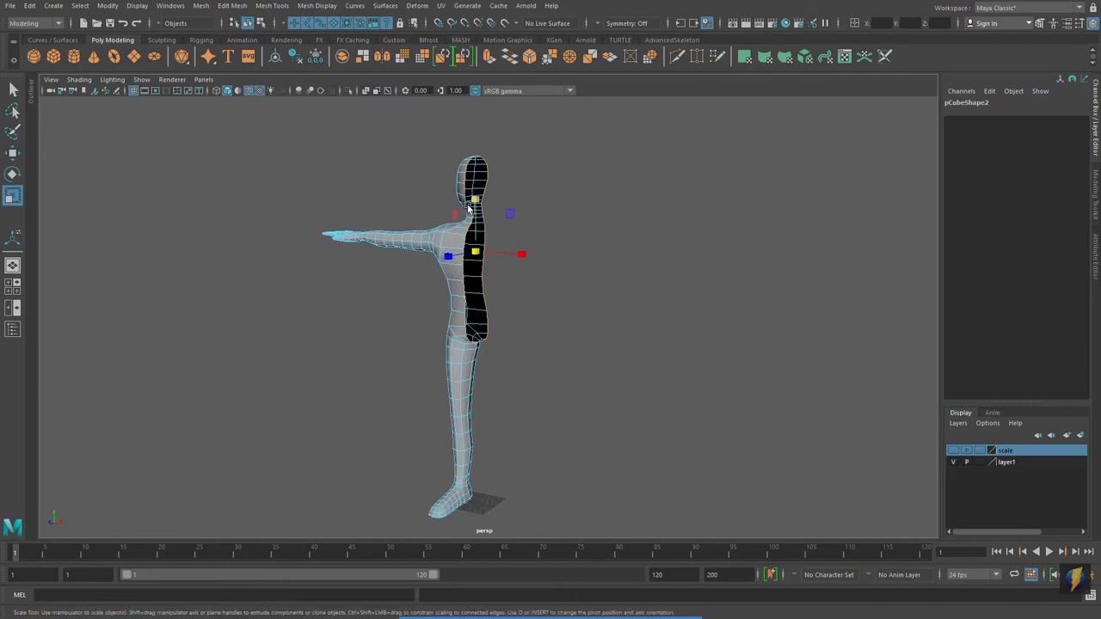
alt+drag(473, 331, 494, 327)
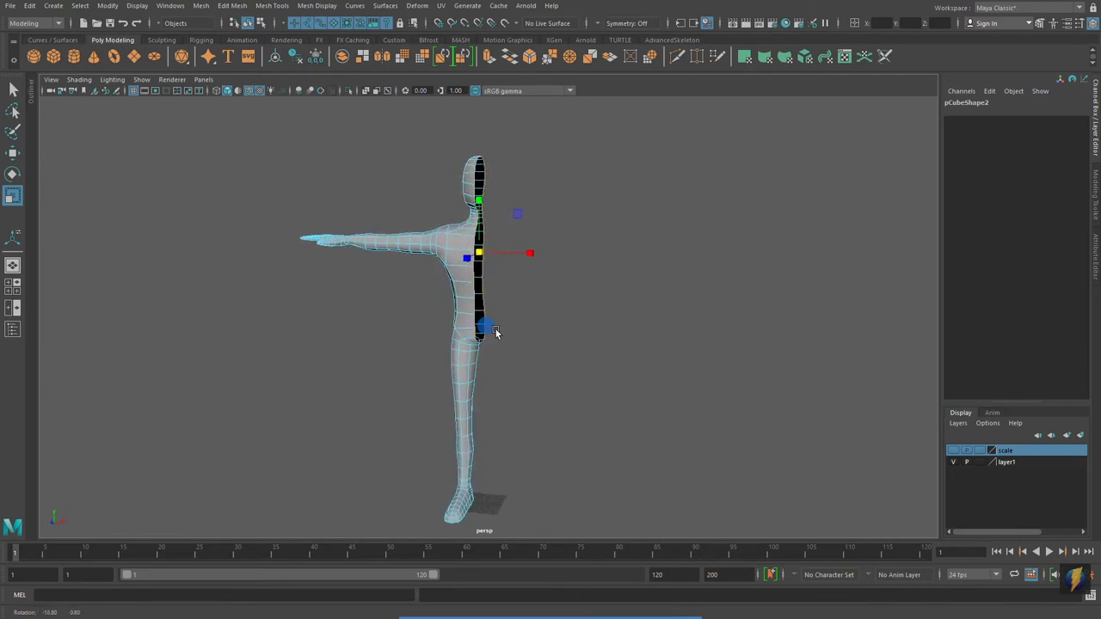
alt+right_drag(494, 327, 501, 333)
alt+middle_drag(456, 261, 459, 322)
alt+drag(459, 322, 480, 325)
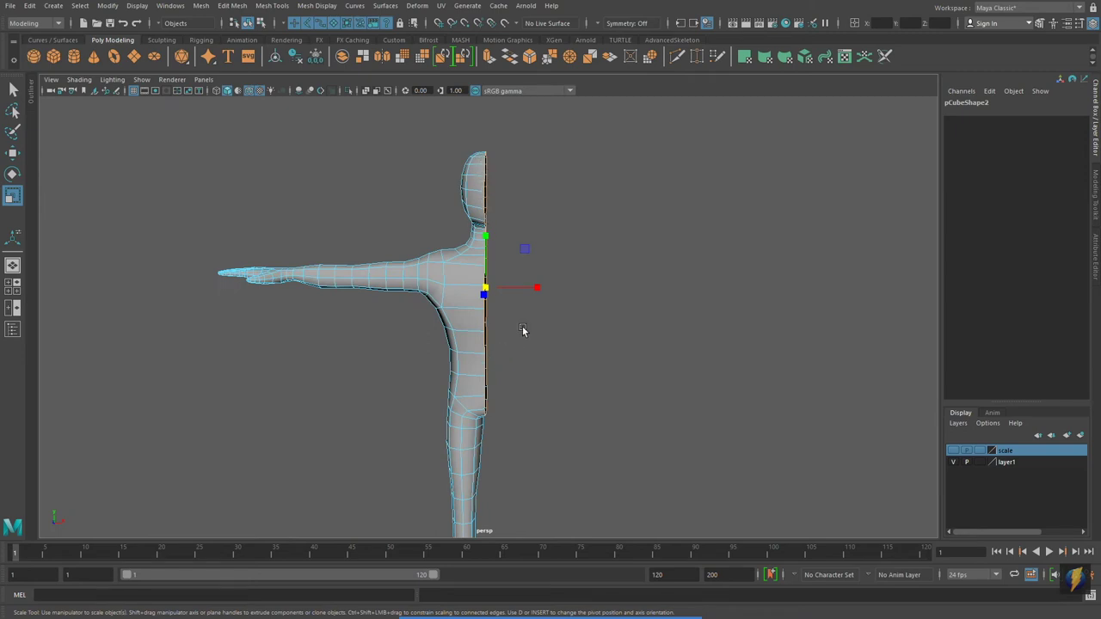
Examine in the front view whether the border edges line up on the centre line from head to foot.
key(space)
key(space)
alt+middle_drag(598, 364, 627, 322)
alt+right_drag(625, 324, 518, 366)
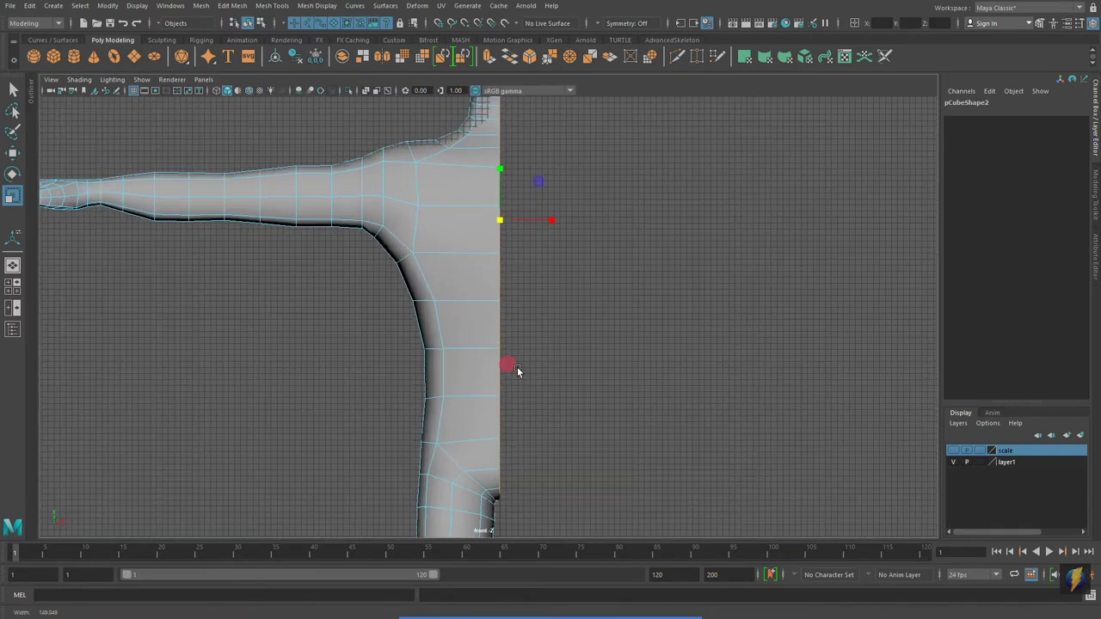
alt+middle_drag(517, 367, 590, 197)
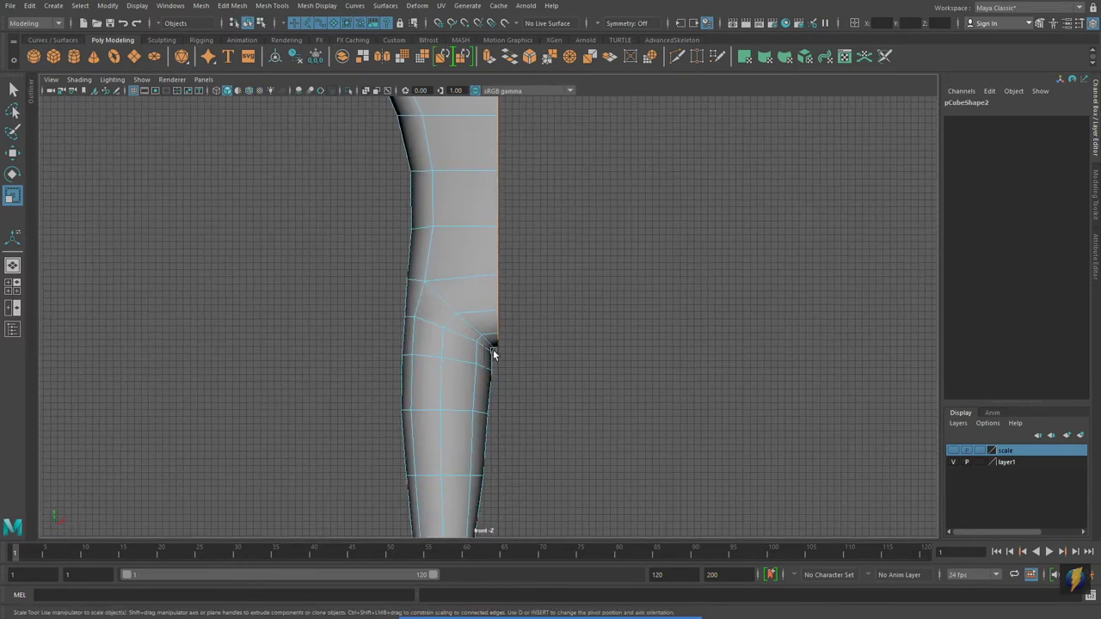
alt+middle_drag(633, 490, 635, 221)
alt+right_drag(635, 220, 537, 287)
alt+middle_drag(494, 416, 470, 265)
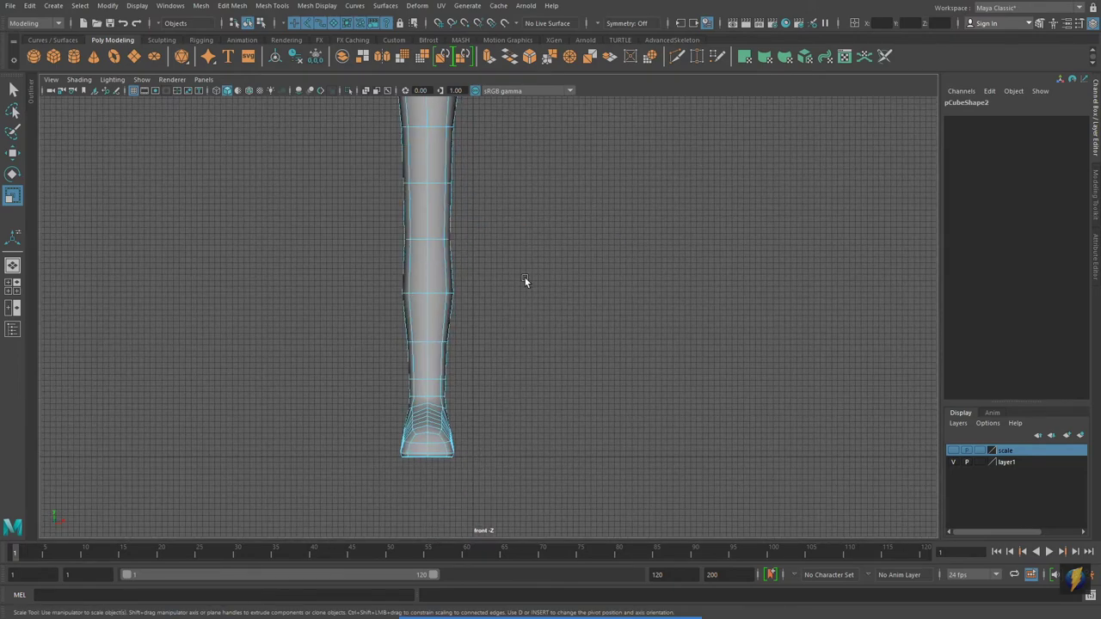
alt+middle_drag(528, 180, 536, 437)
alt+middle_drag(543, 117, 514, 317)
alt+middle_drag(521, 241, 525, 403)
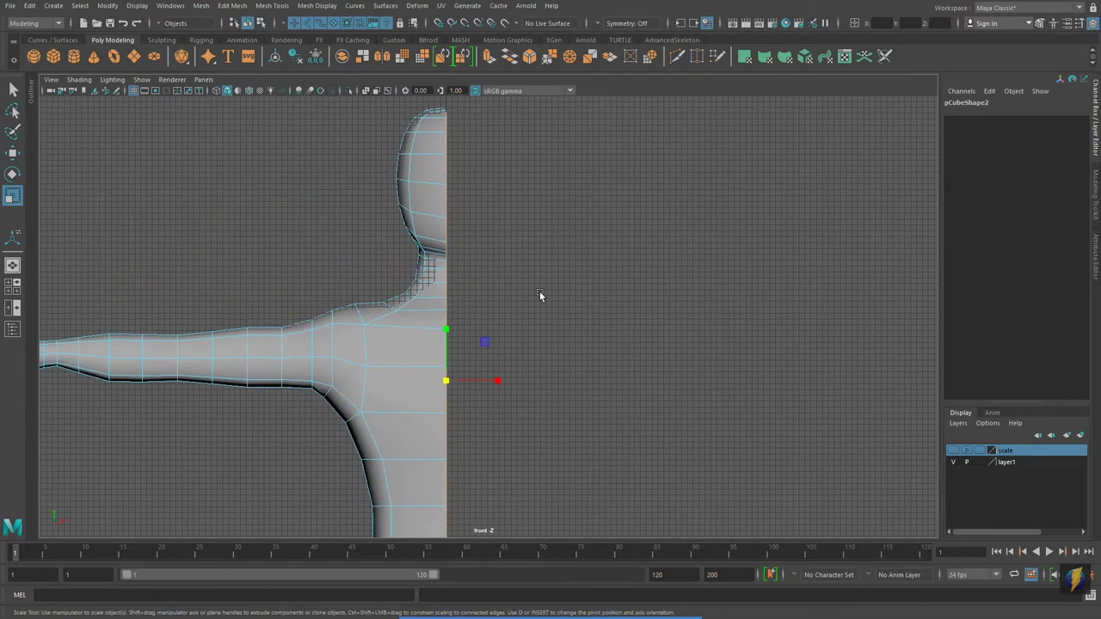
alt+middle_drag(540, 293, 540, 320)
alt+middle_drag(505, 264, 519, 209)
Move the chest-level border vertex about 1.18 units along X into the half body, off the centre line.
alt+right_drag(396, 288, 616, 283)
right_drag(435, 287, 394, 284)
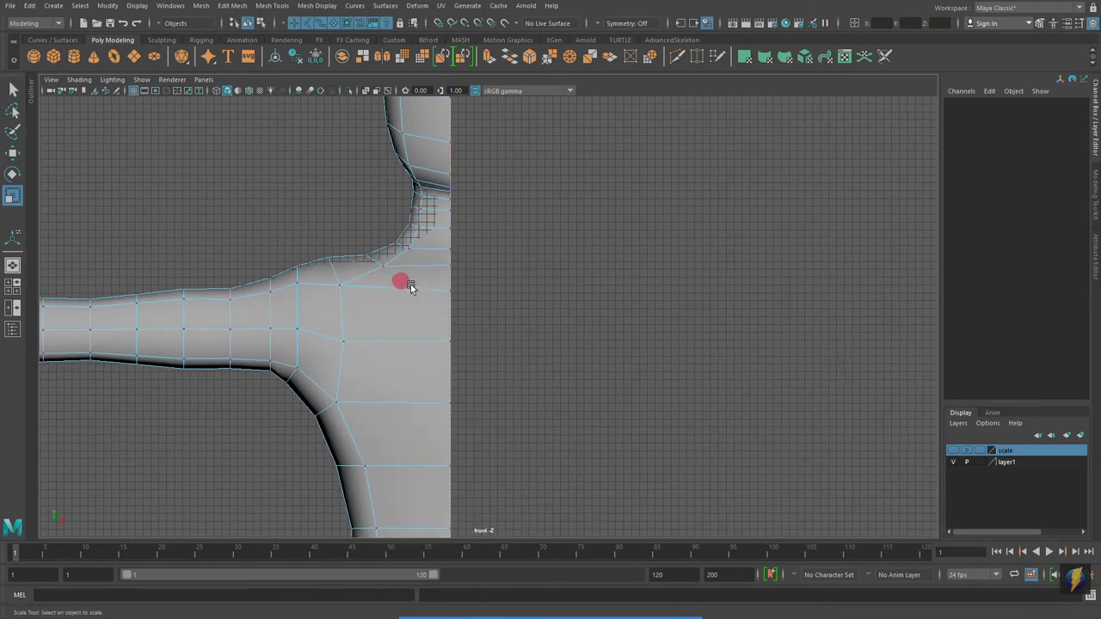
click(443, 337)
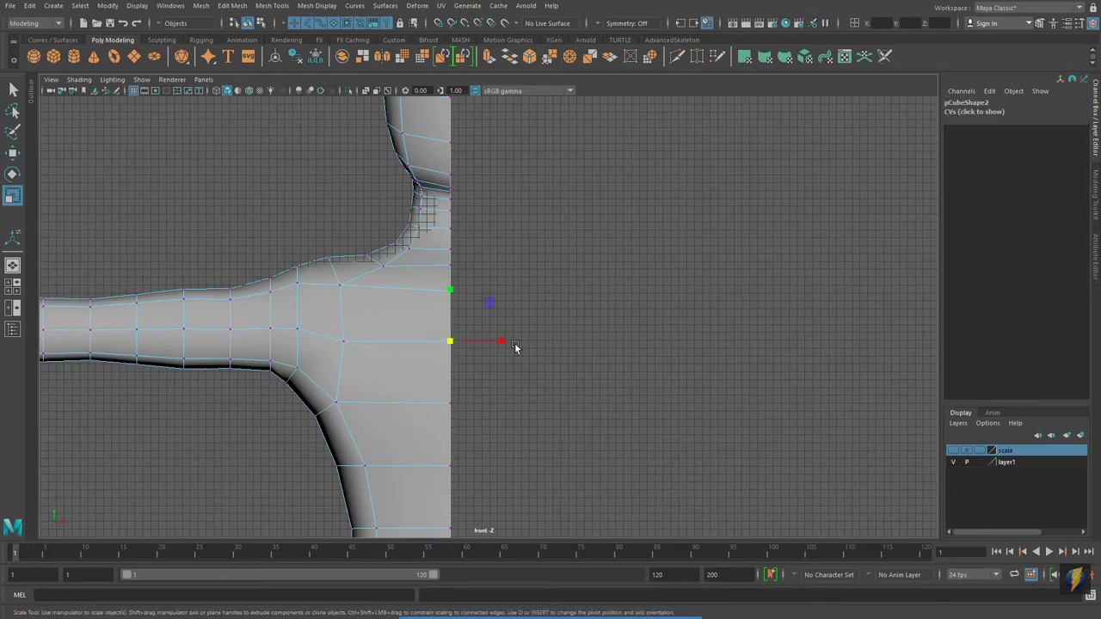
key(w)
drag(482, 342, 472, 343)
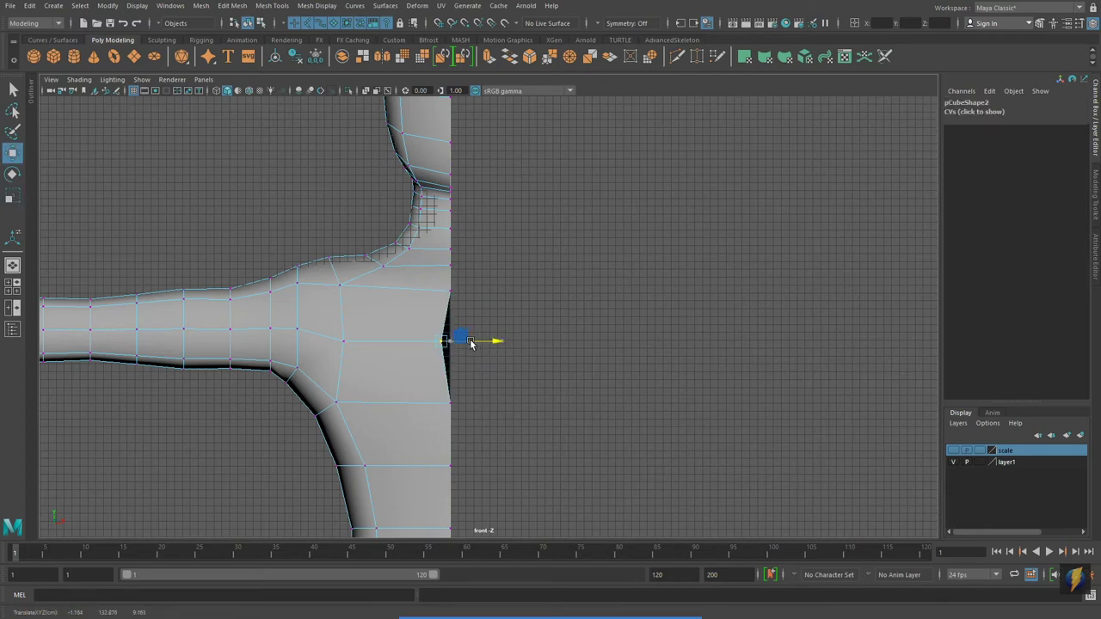
Move a lower torso border vertex about 1.02 units along X outward past the centre line.
alt+middle_drag(701, 398, 679, 278)
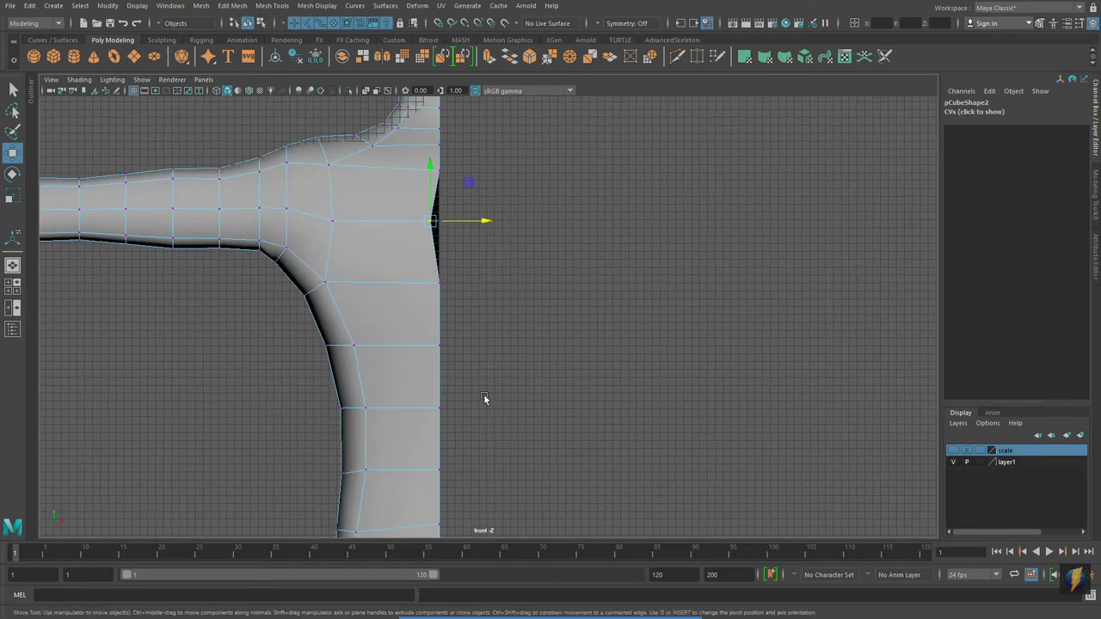
click(440, 409)
drag(468, 411, 476, 411)
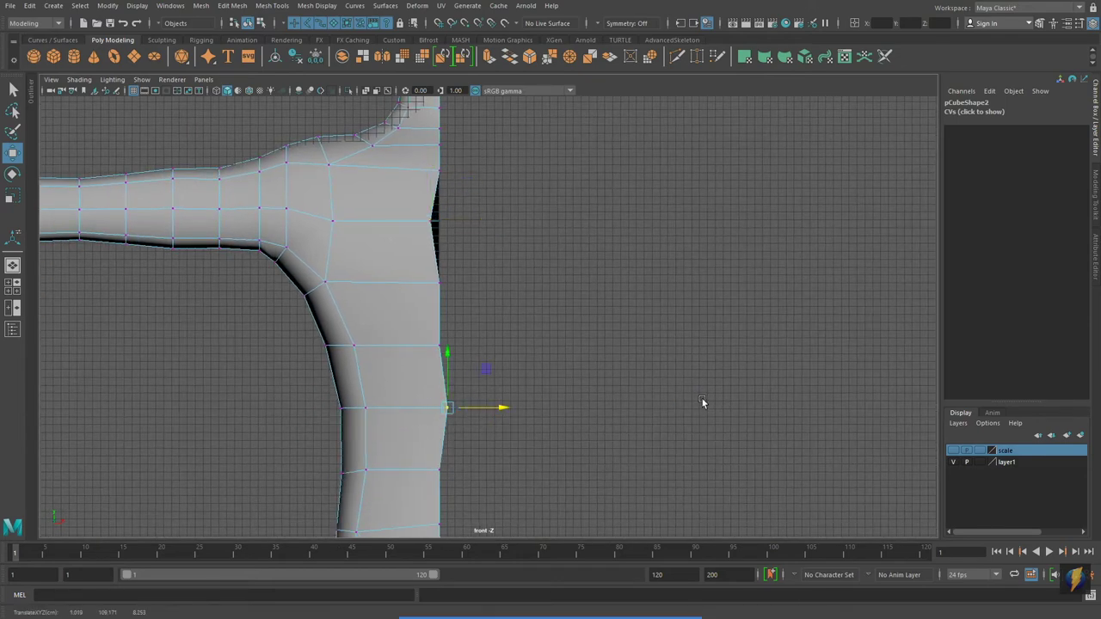
Try mirroring the half-body in object mode by scaling a duplicate to about -1.233 along X, and delete the duplicate.
scroll(608, 427, down, 4)
scroll(608, 427, down, 3)
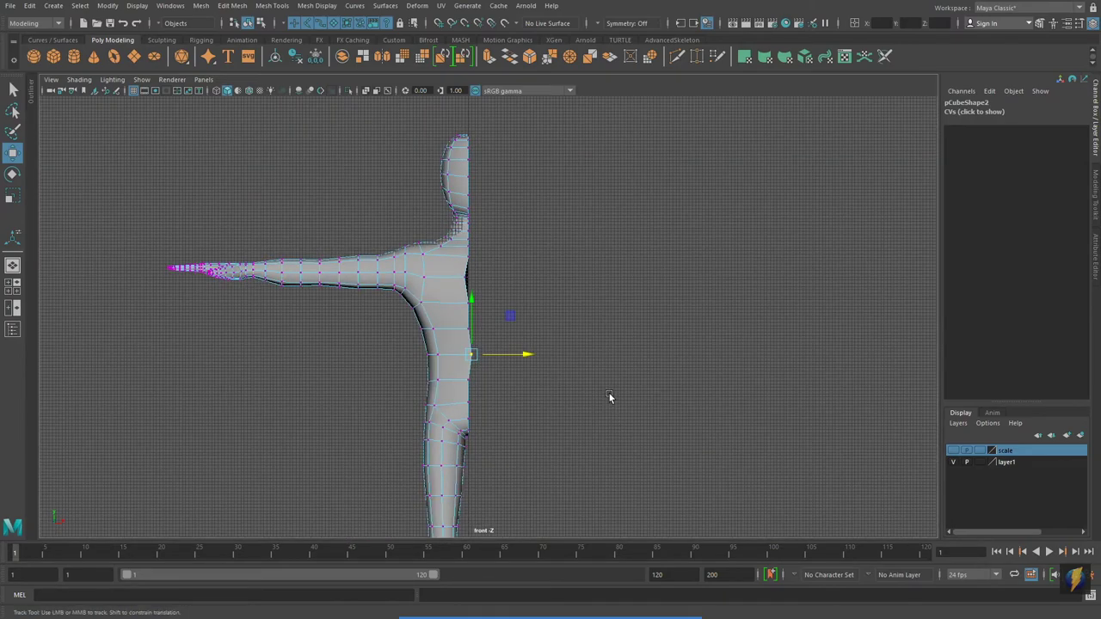
alt+middle_drag(609, 396, 629, 324)
scroll(629, 323, down, 2)
right_drag(465, 202, 568, 200)
alt+middle_drag(639, 303, 604, 268)
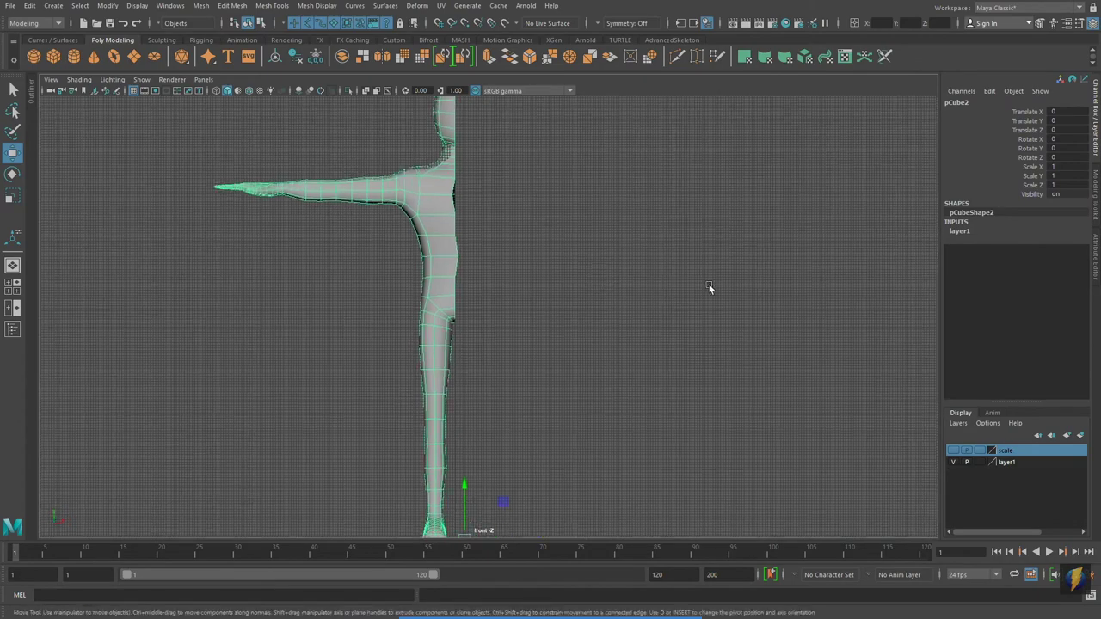
alt+right_drag(678, 280, 557, 280)
key(ctrl+d)
click(13, 196)
drag(521, 512, 402, 510)
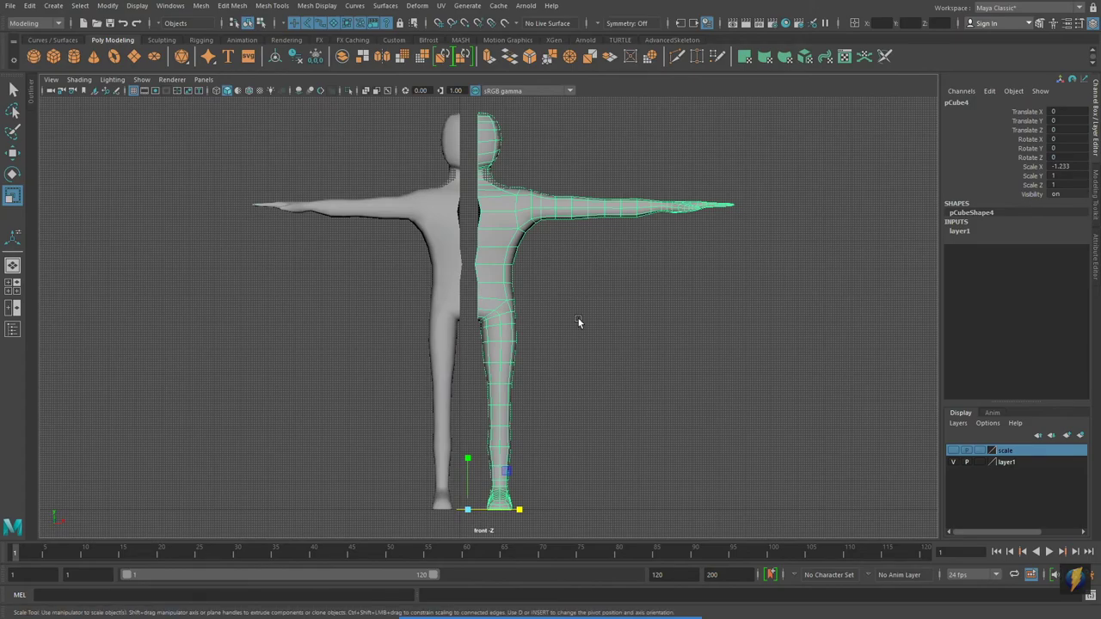
key(Delete)
Move the original half-body's pivot along X onto the centre line at ground level beside the foot.
click(464, 300)
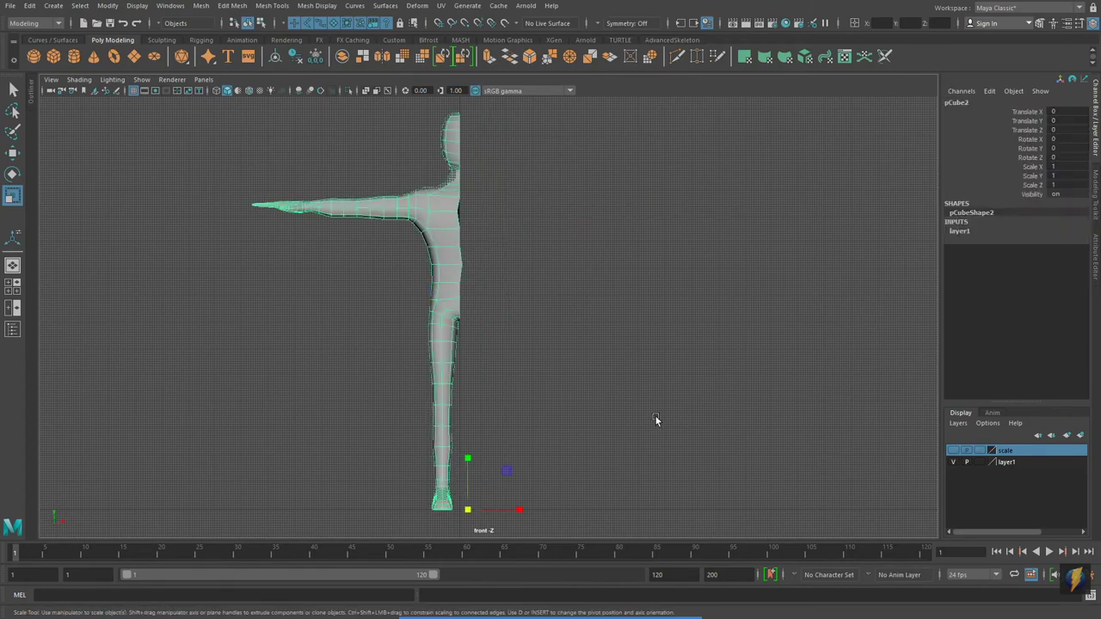
alt+middle_drag(644, 396, 663, 241)
alt+right_drag(584, 371, 671, 351)
alt+middle_drag(496, 403, 526, 345)
alt+right_drag(525, 345, 669, 324)
alt+middle_drag(669, 324, 600, 437)
alt+right_drag(714, 387, 853, 351)
alt+middle_drag(650, 388, 686, 310)
key(d)
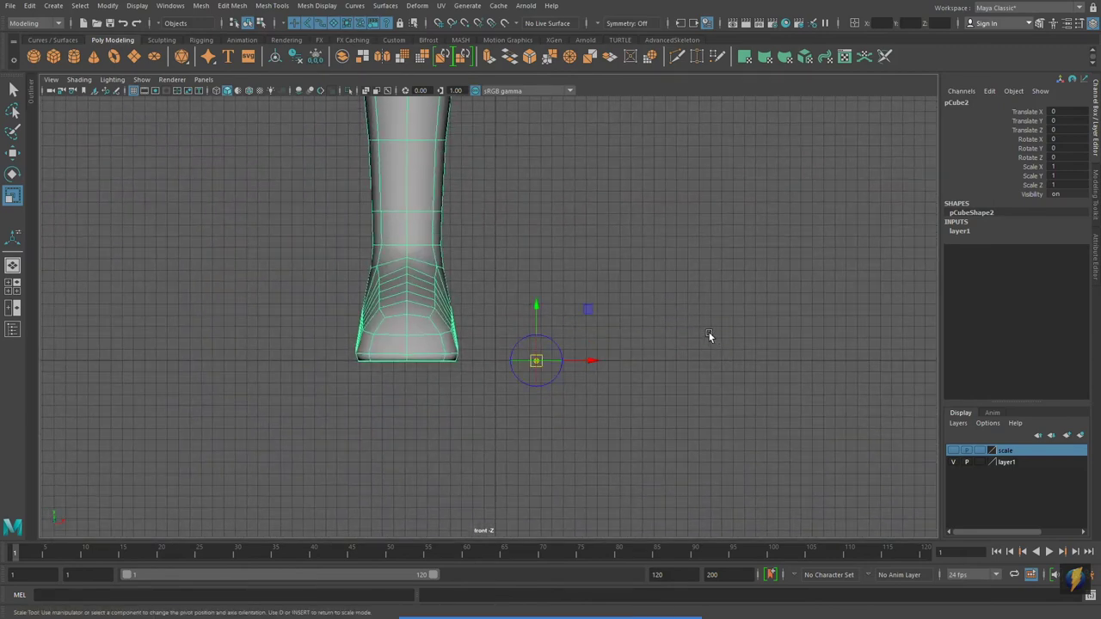
drag(578, 371, 538, 371)
key(d)
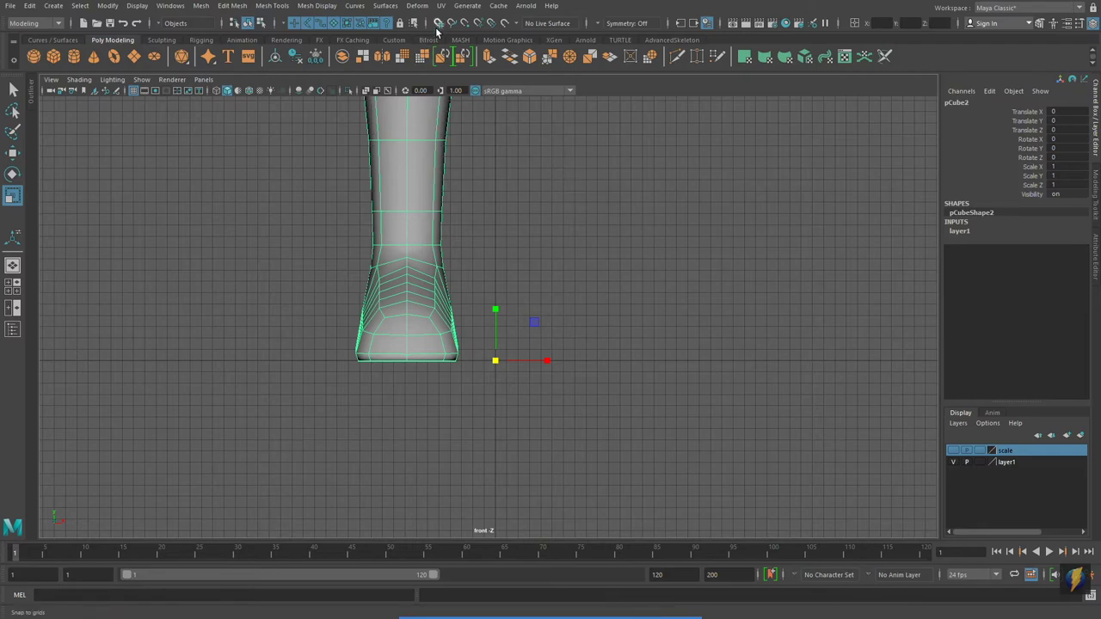
Duplicate the half-body and mirror the copy across the centre line with Scale X set to -1.
scroll(603, 361, down, 5)
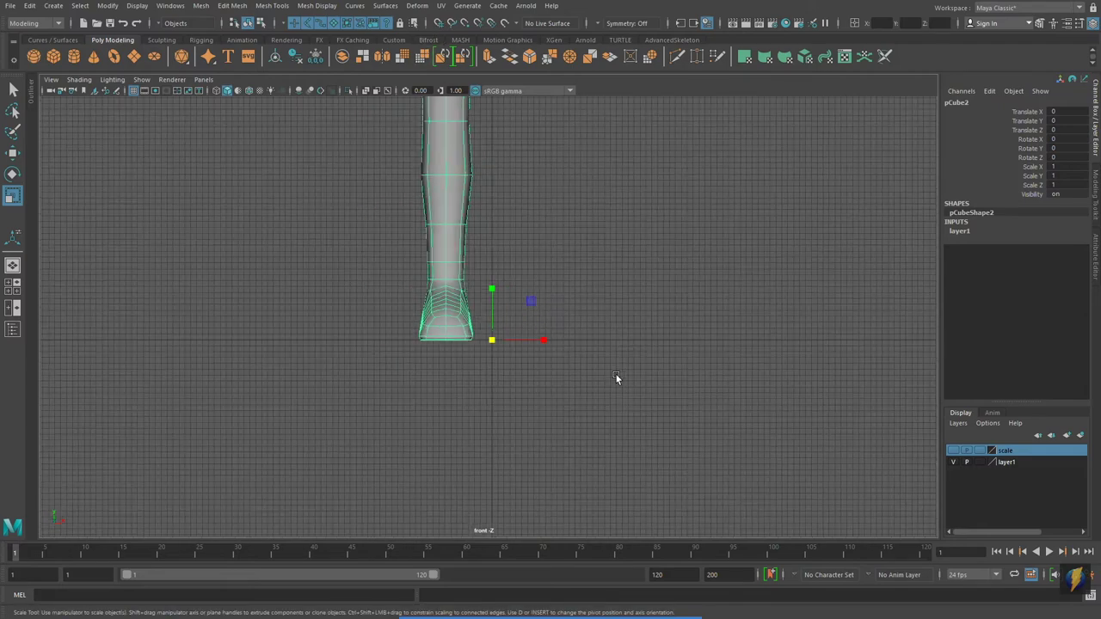
alt+middle_drag(533, 355, 529, 413)
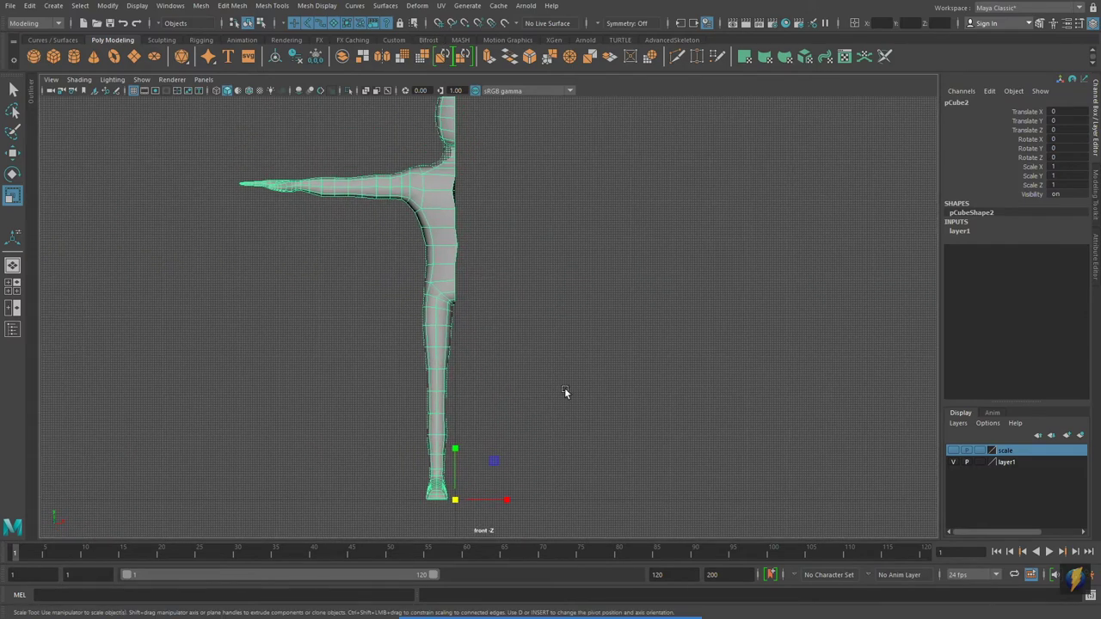
key(ctrl+d)
drag(508, 500, 401, 495)
click(1061, 166)
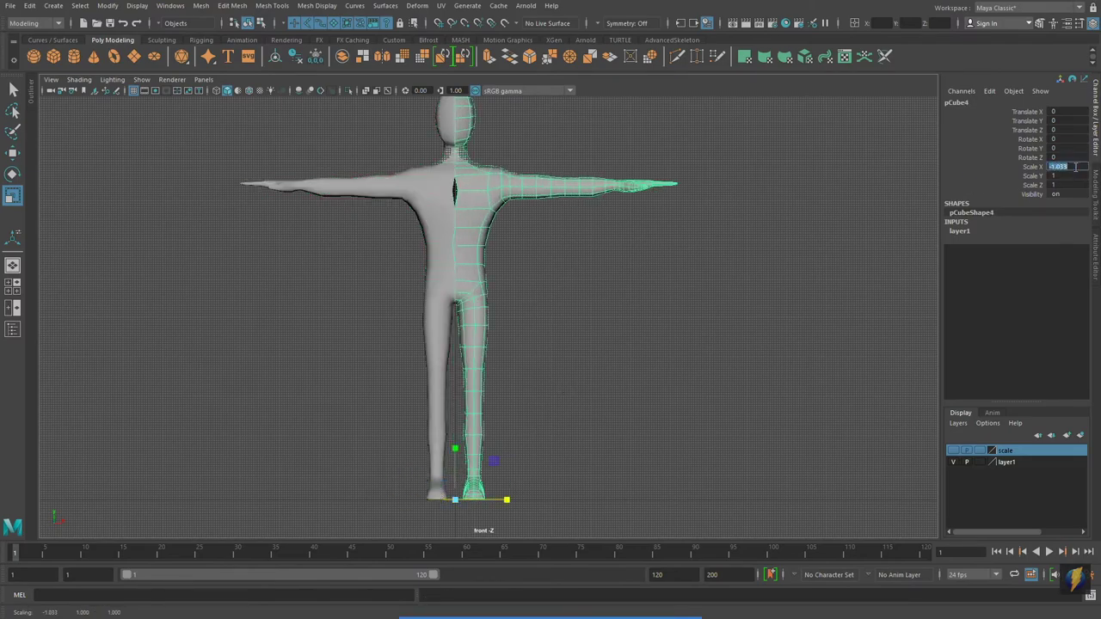
text(-1)
key(Return)
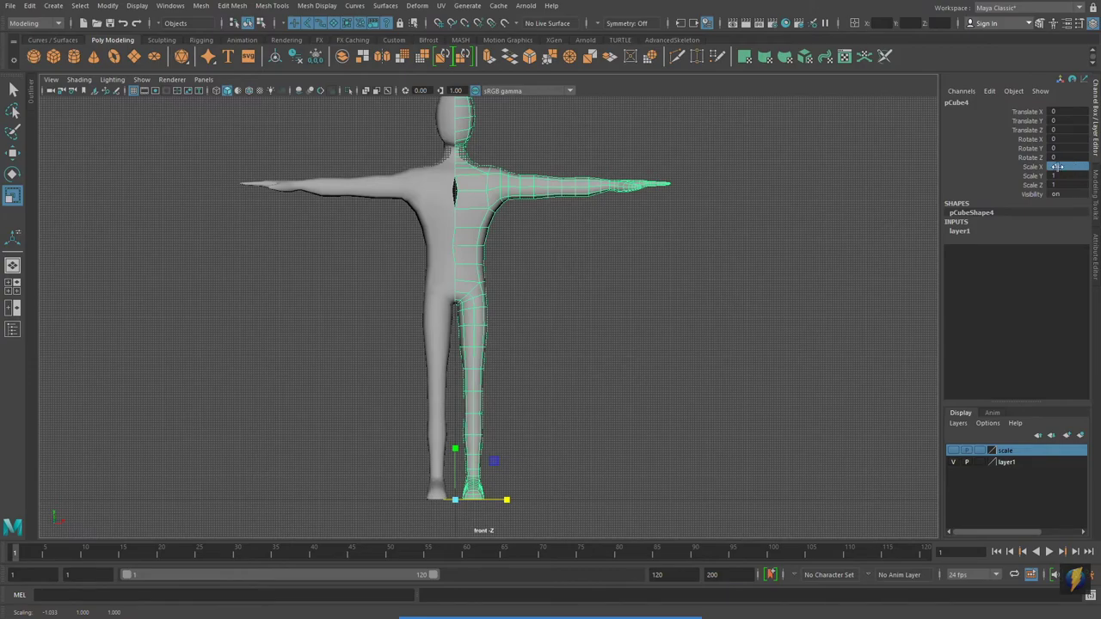
Examine the seam between the two halves at the chest and lower torso in the perspective view.
alt+middle_drag(647, 197, 668, 265)
alt+right_drag(408, 248, 559, 234)
key(space)
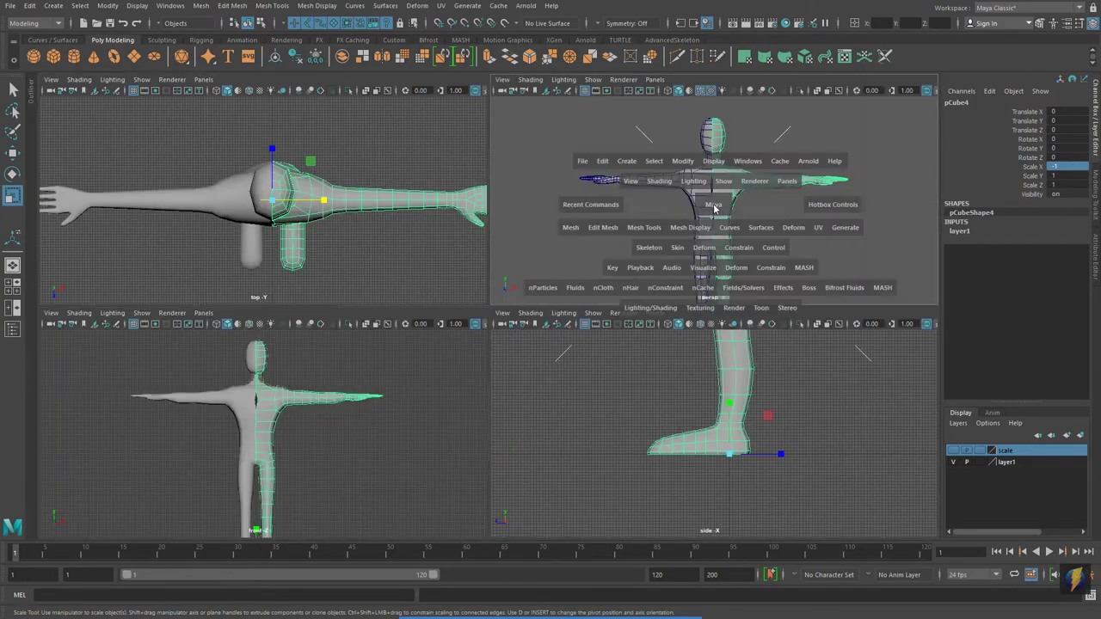
key(space)
scroll(482, 297, up, 5)
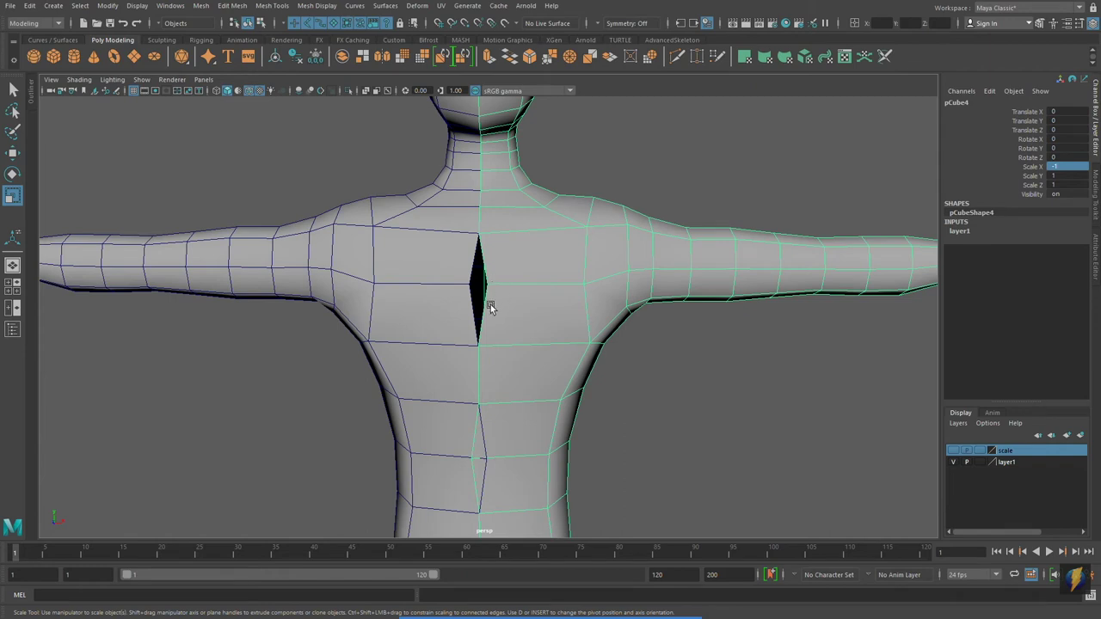
alt+middle_drag(566, 378, 555, 157)
alt+right_drag(304, 369, 544, 318)
alt+middle_drag(510, 148, 515, 285)
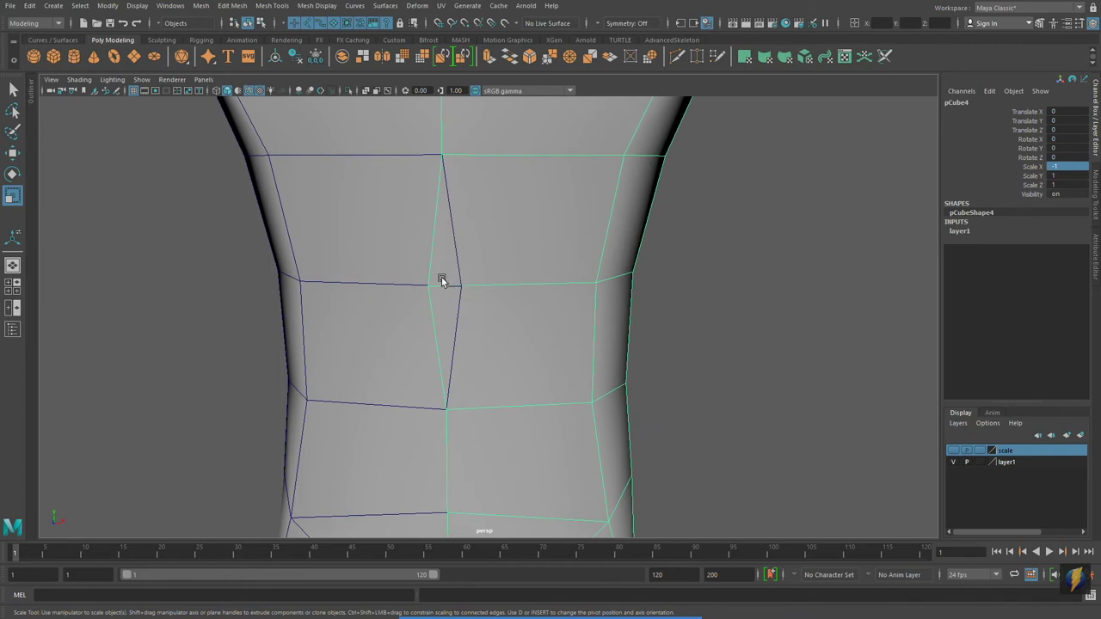
alt+middle_drag(500, 232, 519, 433)
alt+middle_drag(506, 310, 504, 367)
alt+drag(493, 258, 541, 262)
alt+middle_drag(555, 259, 495, 273)
alt+right_drag(653, 286, 321, 297)
alt+middle_drag(518, 405, 486, 282)
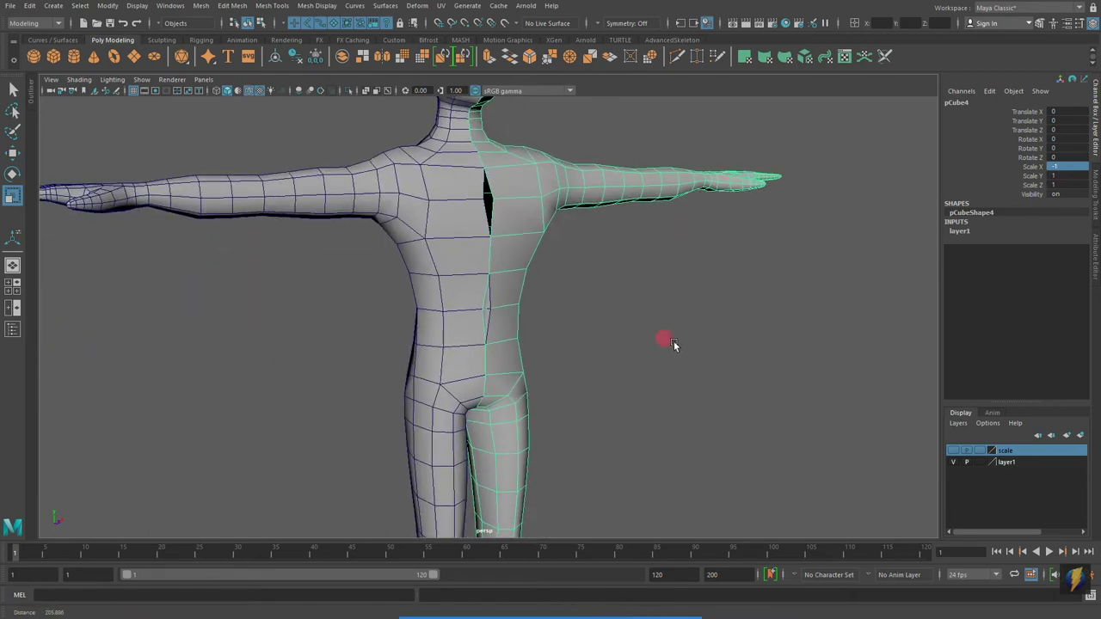
alt+right_drag(674, 341, 586, 335)
alt+drag(585, 334, 602, 320)
Delete the mirrored copy of the half-body.
click(602, 319)
click(507, 257)
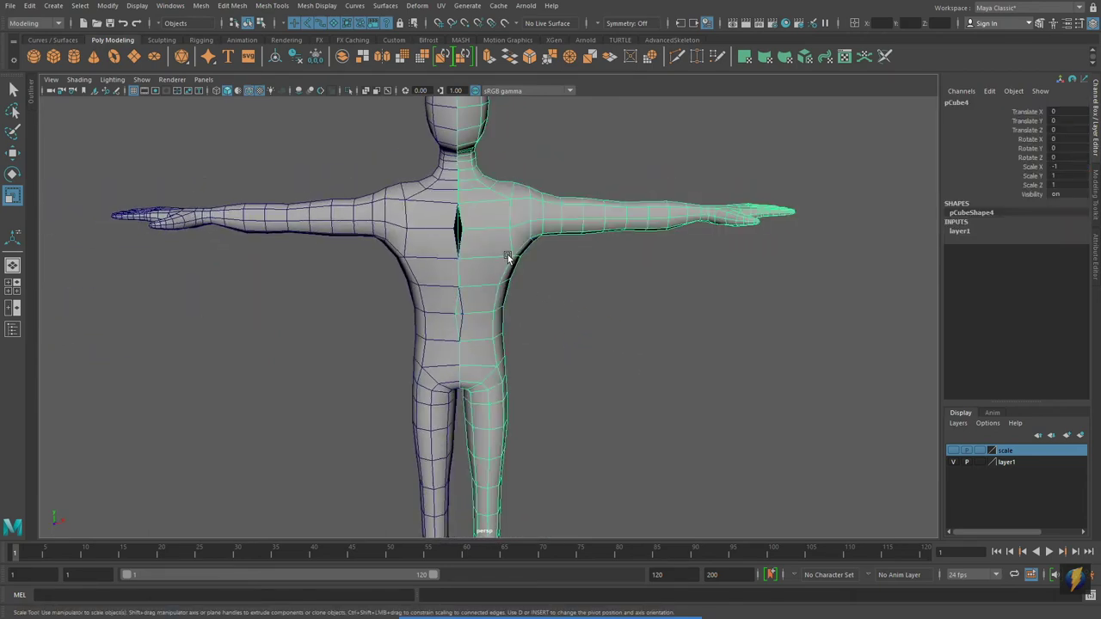
key(Delete)
Select the original half-body's off-centre chest vertex for moving in the front view and enable grid snapping.
click(462, 314)
alt+drag(590, 315, 505, 345)
scroll(499, 327, up, 3)
right_drag(493, 311, 430, 293)
drag(494, 264, 526, 287)
key(space)
key(space)
alt+right_drag(376, 421, 452, 167)
click(441, 23)
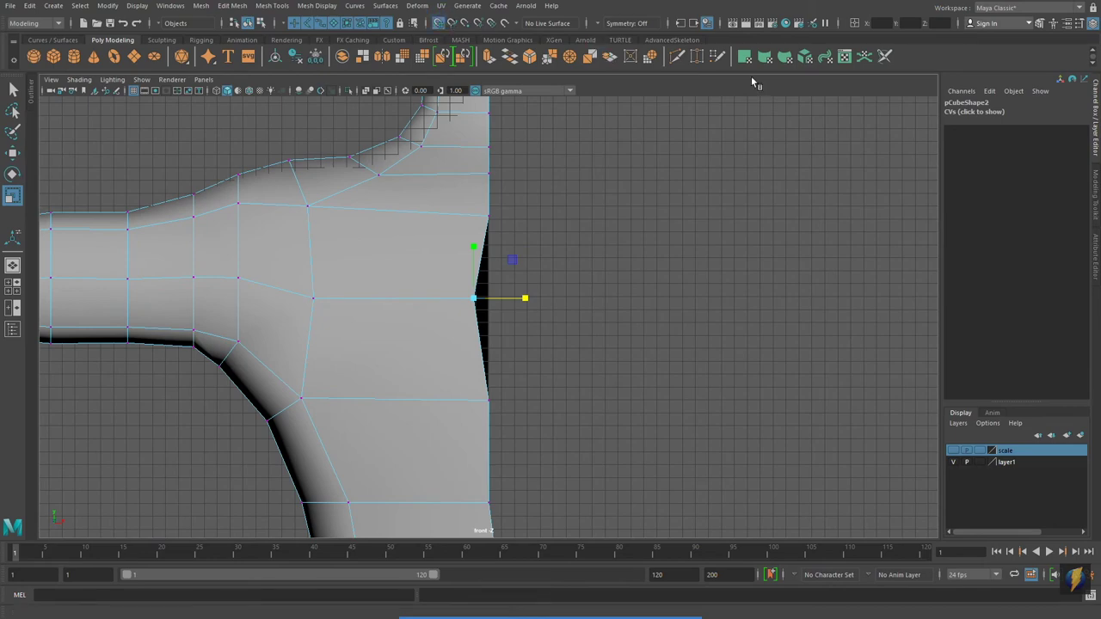
click(15, 154)
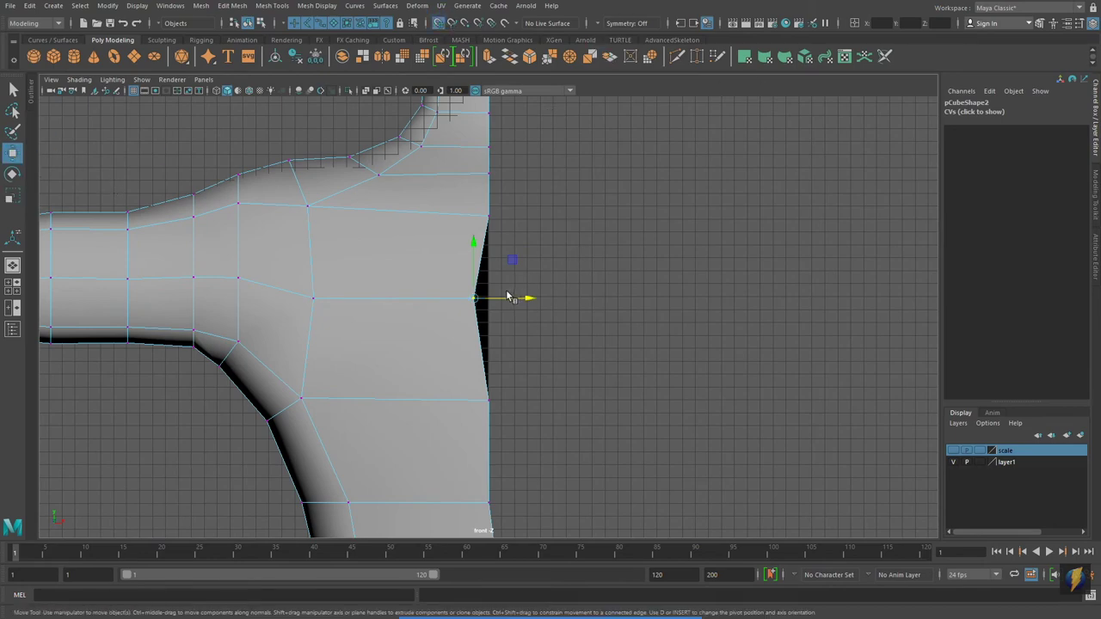
Snap the chest border vertex and the protruding lower torso vertex along X onto the centre line.
drag(499, 301, 494, 306)
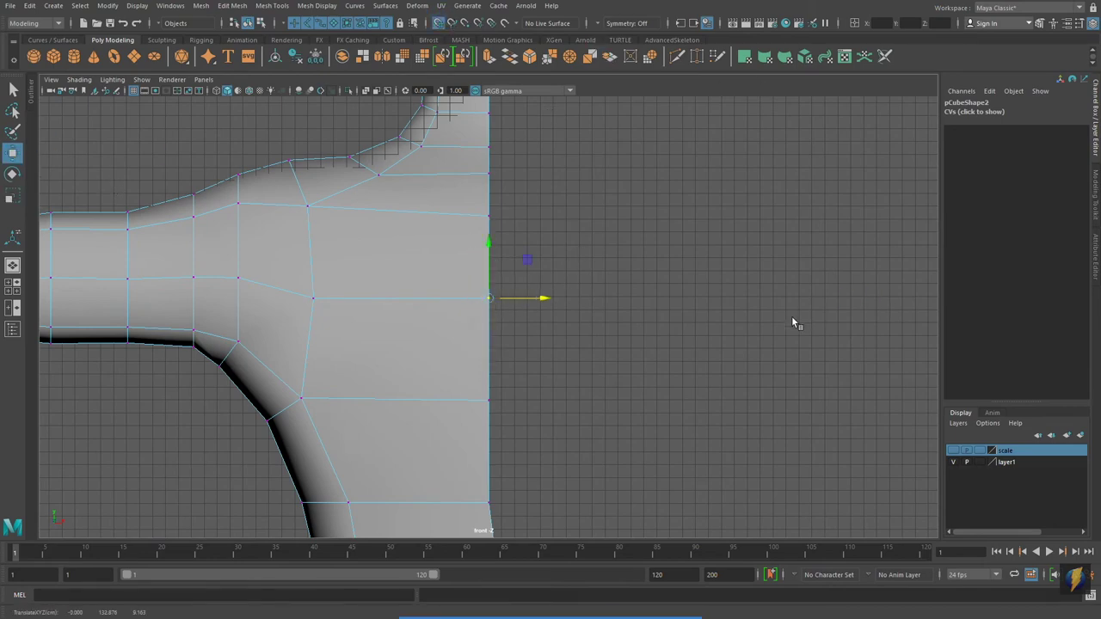
alt+middle_drag(514, 348, 523, 144)
click(513, 394)
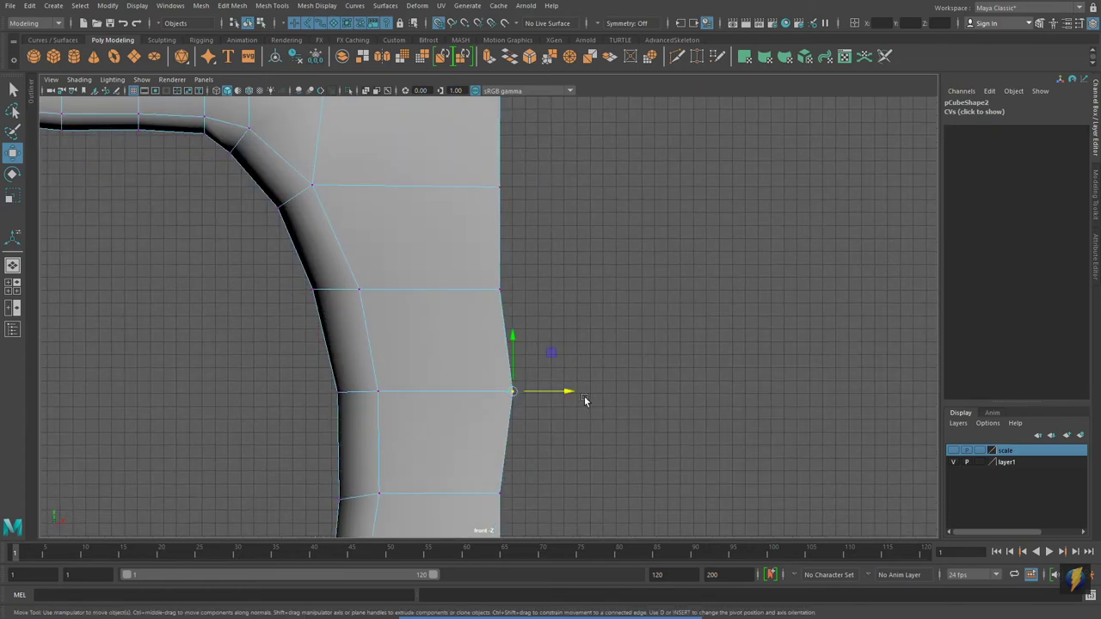
drag(551, 394, 537, 392)
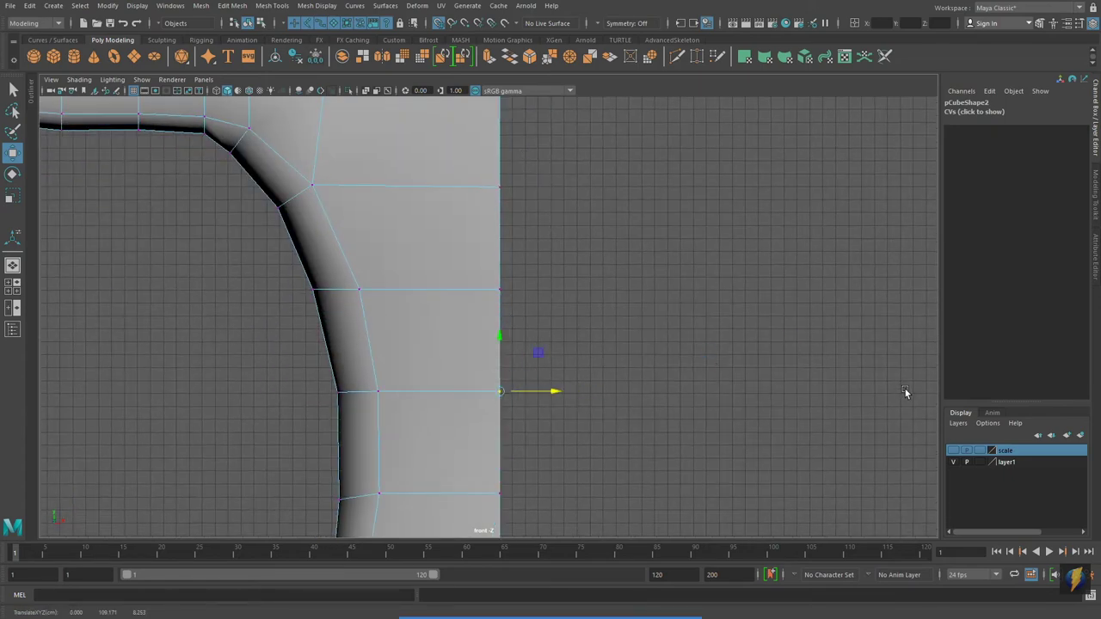
Undo the snapping of the lower torso and chest border vertices.
scroll(684, 314, down, 2)
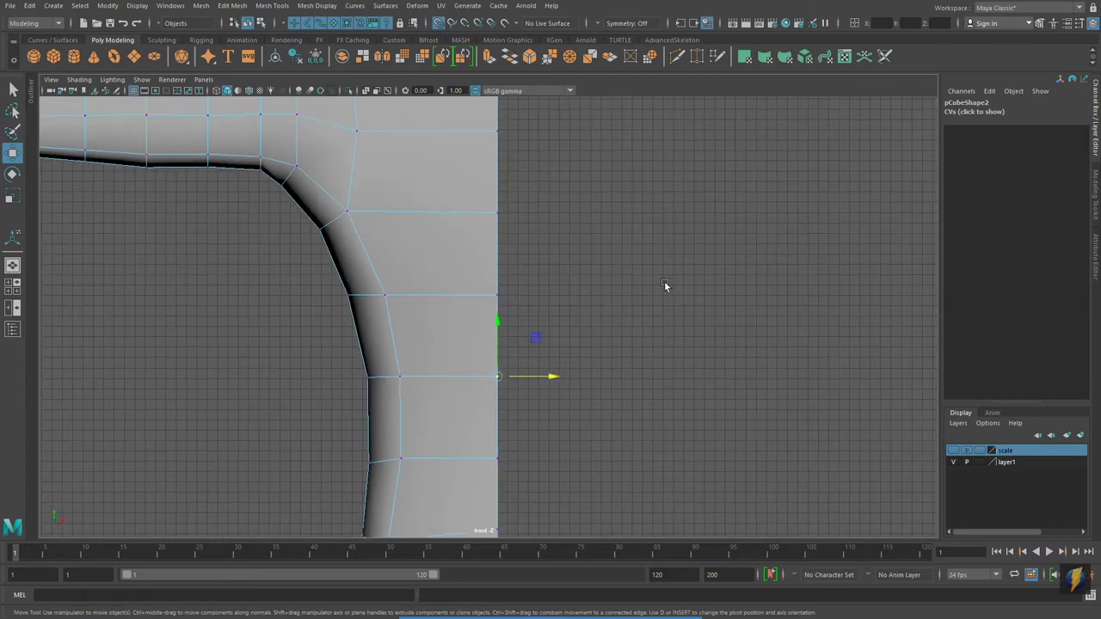
alt+middle_drag(665, 281, 654, 335)
key(ctrl+z)
key(ctrl+z)
key(ctrl+z)
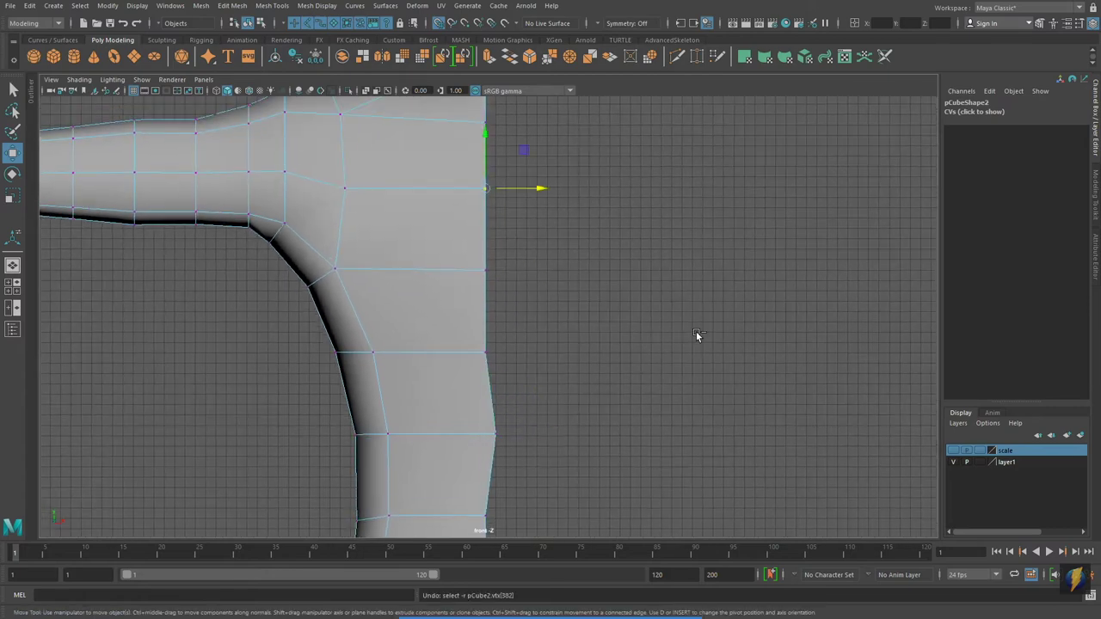
Select all the border vertices along the half-body's centre from the head down to the crotch.
scroll(654, 323, down, 10)
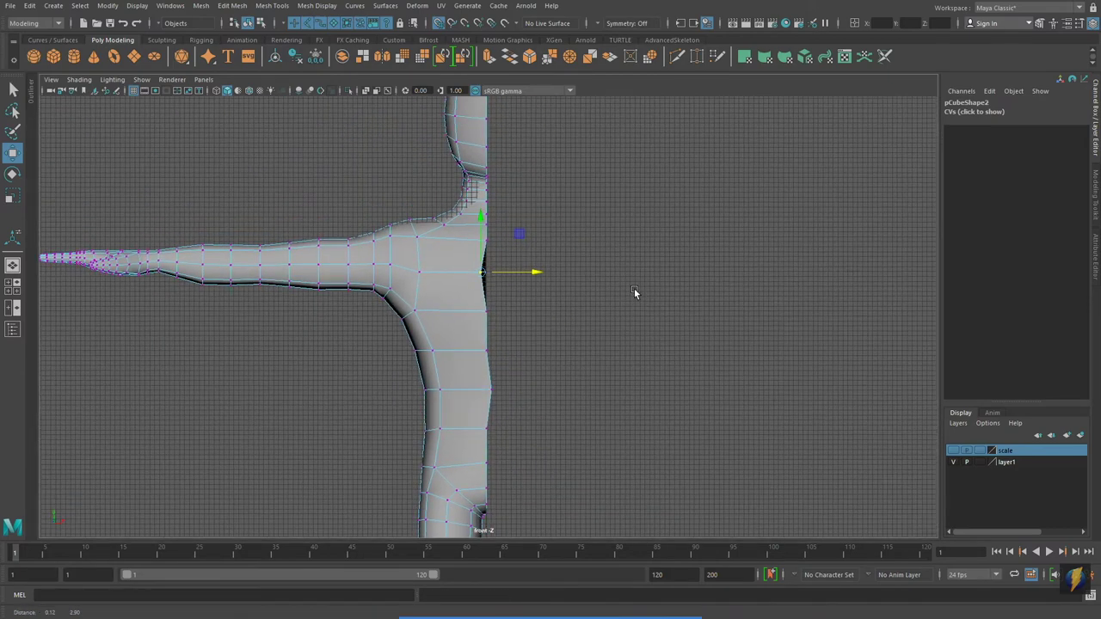
scroll(516, 241, down, 1)
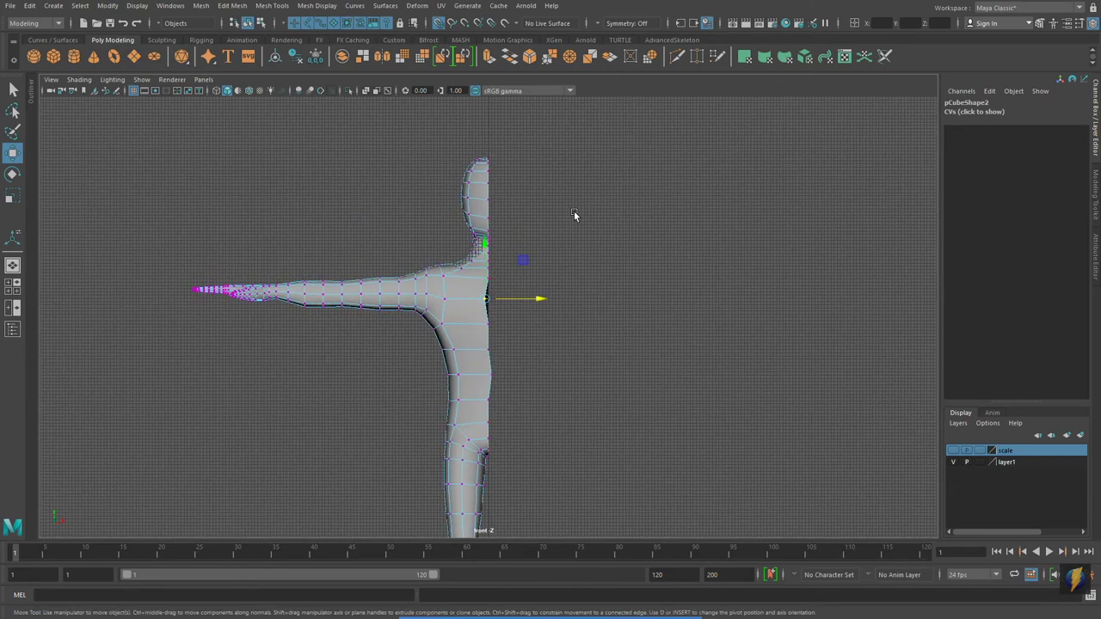
drag(540, 179, 487, 480)
scroll(594, 362, up, 5)
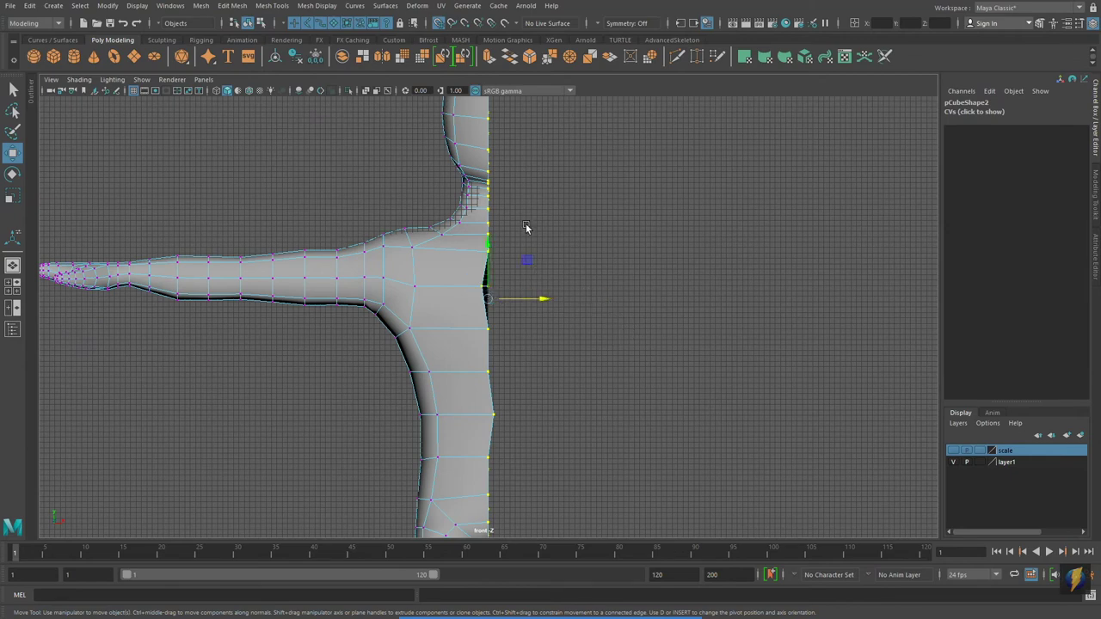
Check the selected border vertices from head to crotch in wireframe display and return to shaded display.
key(4)
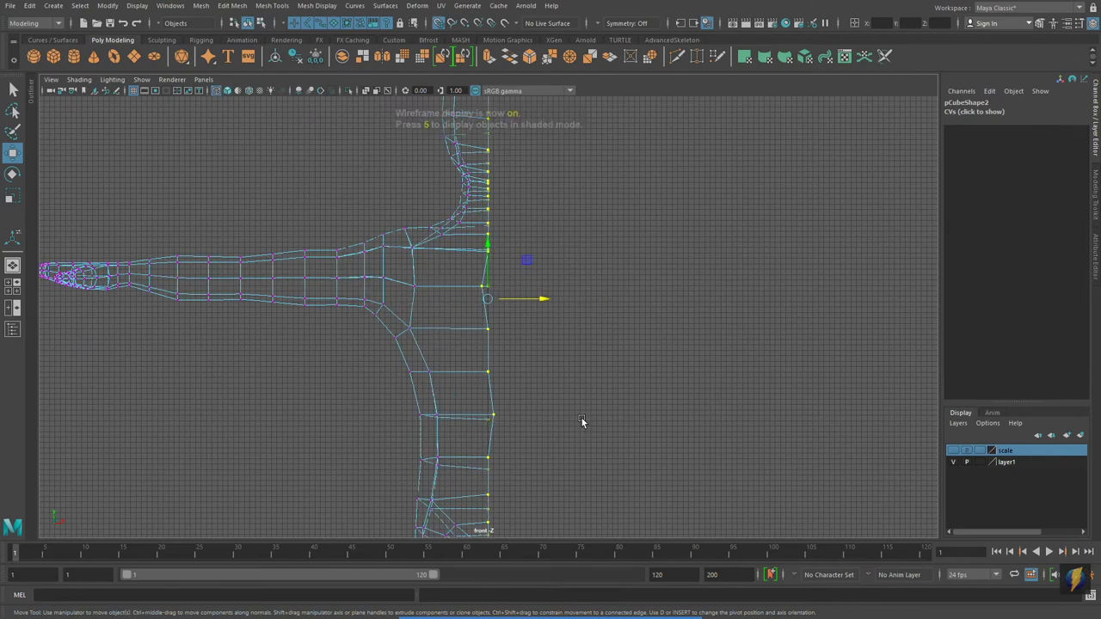
alt+middle_drag(586, 425, 567, 267)
alt+right_drag(439, 361, 489, 351)
alt+middle_drag(470, 272, 476, 465)
alt+right_drag(507, 342, 418, 336)
key(5)
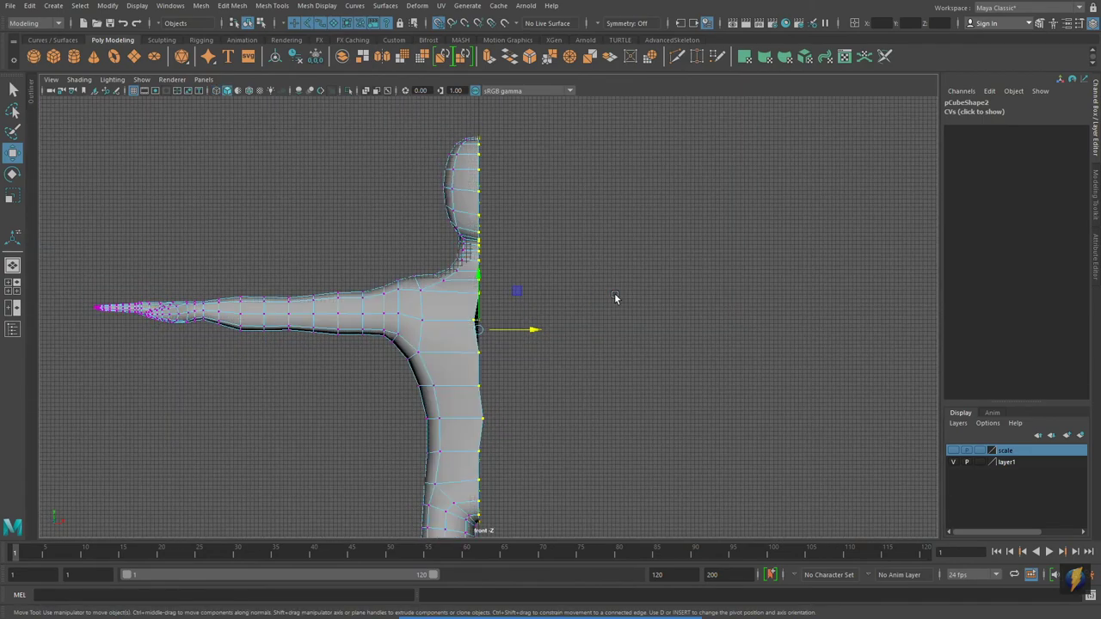
alt+middle_drag(590, 377, 585, 332)
alt+right_drag(585, 332, 493, 321)
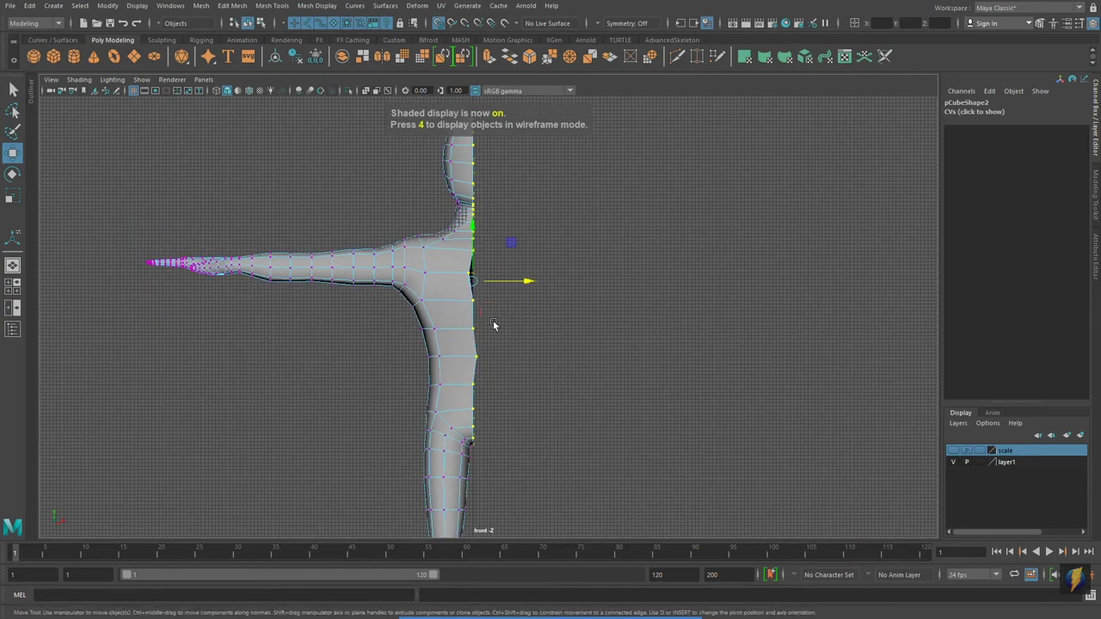
alt+middle_drag(493, 321, 476, 354)
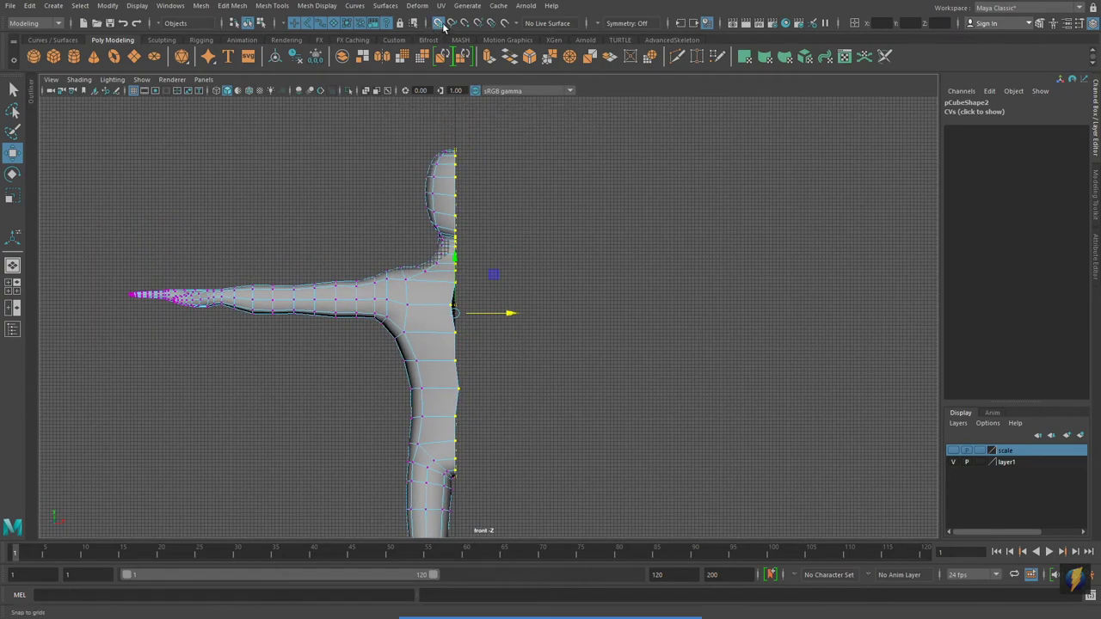
Try snapping the selected border vertices to the grid by moving them together along X, ending at X 6.
alt+right_drag(473, 320, 706, 345)
alt+middle_drag(616, 335, 657, 280)
mouse_move(496, 256)
mouse_down()
mouse_move(533, 258)
mouse_move(501, 268)
mouse_up()
alt+right_drag(428, 307, 534, 376)
mouse_move(588, 366)
mouse_down()
mouse_move(530, 360)
mouse_move(600, 361)
mouse_up()
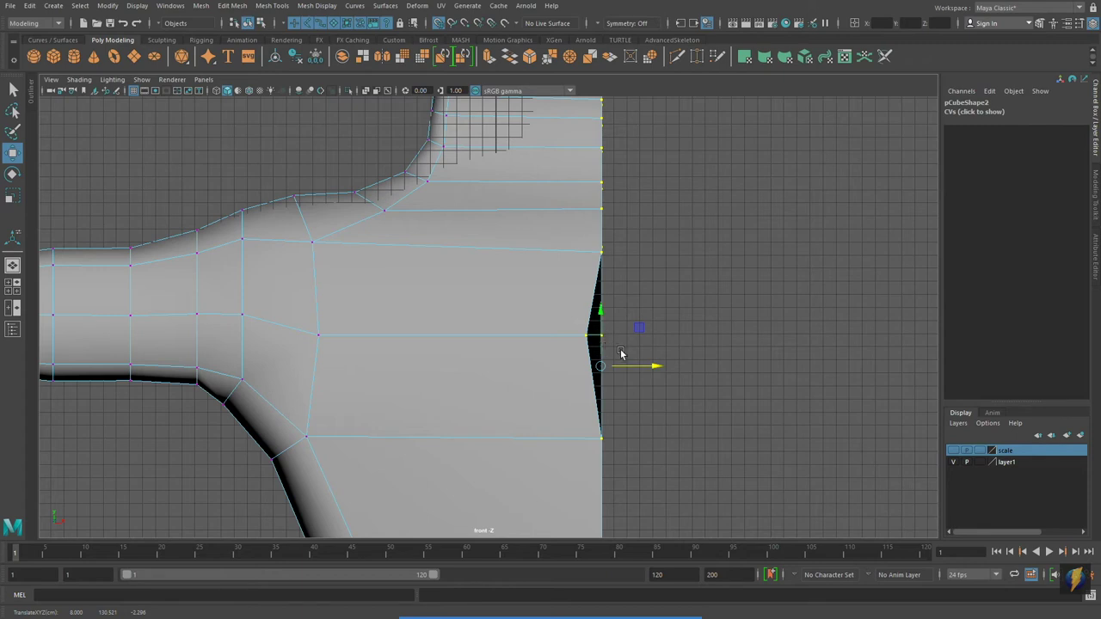
drag(624, 366, 598, 366)
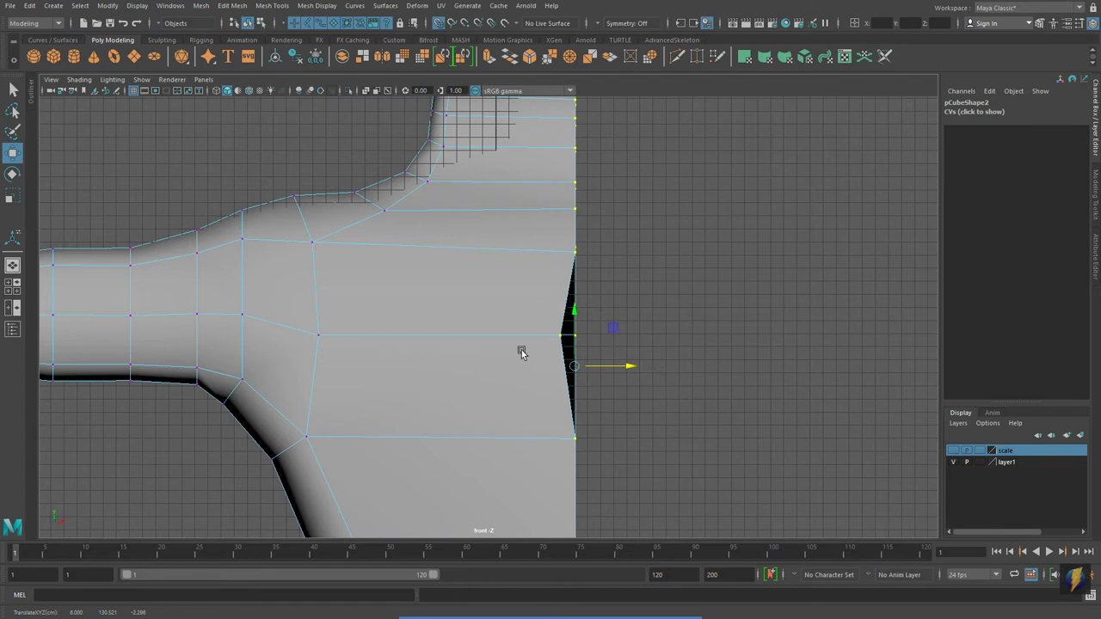
Turn off Retain component spacing in the Move tool's snap settings.
double_click(12, 152)
drag(799, 263, 744, 178)
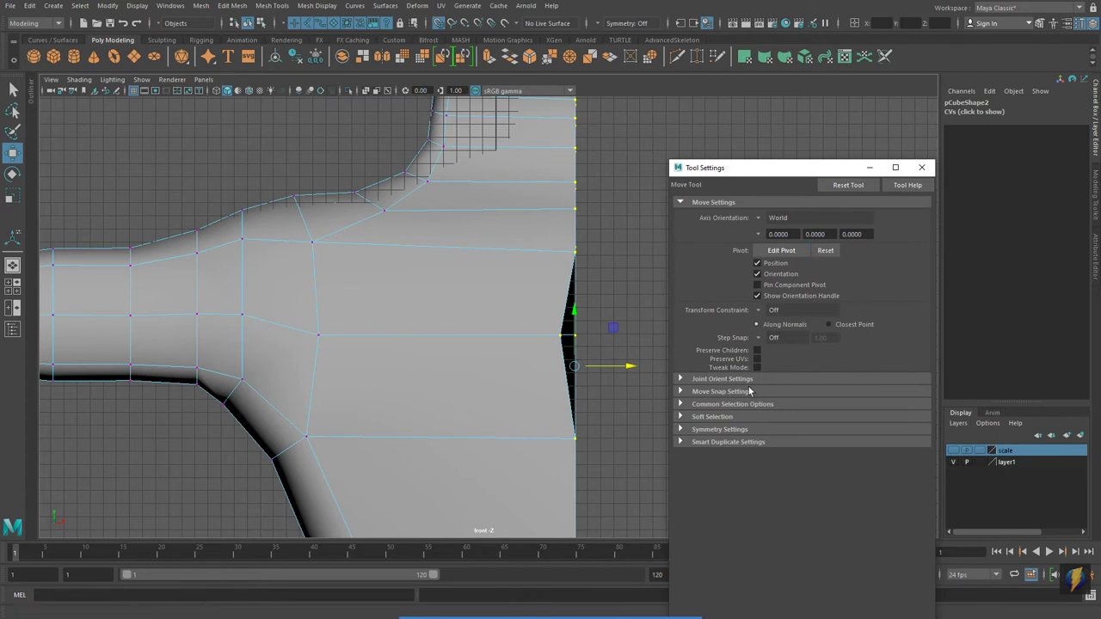
click(680, 393)
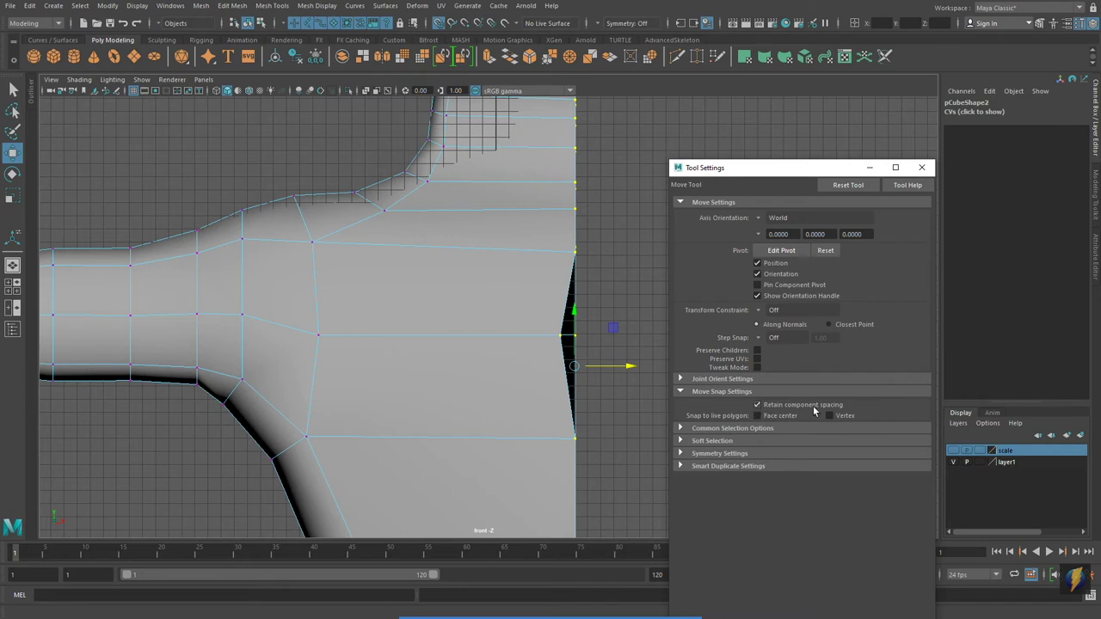
click(761, 404)
Undo the last vertex move and grid-snap the selected border vertices together along X to 0.
alt+middle_drag(537, 404, 447, 334)
alt+right_drag(554, 349, 320, 341)
alt+right_drag(479, 325, 346, 334)
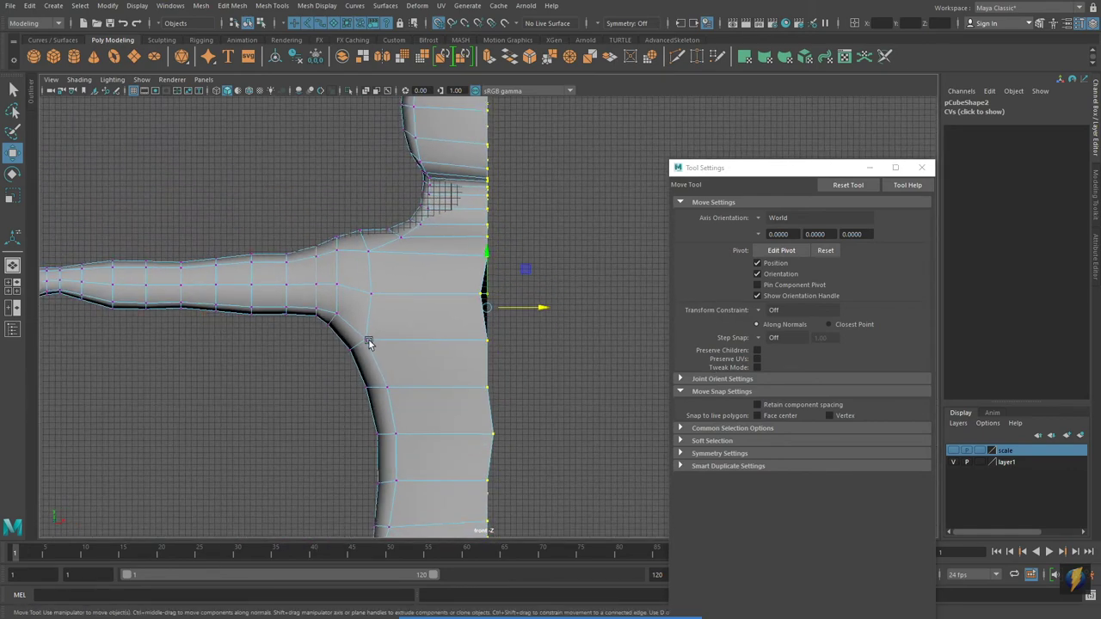
alt+middle_drag(346, 335, 344, 325)
key(ctrl+z)
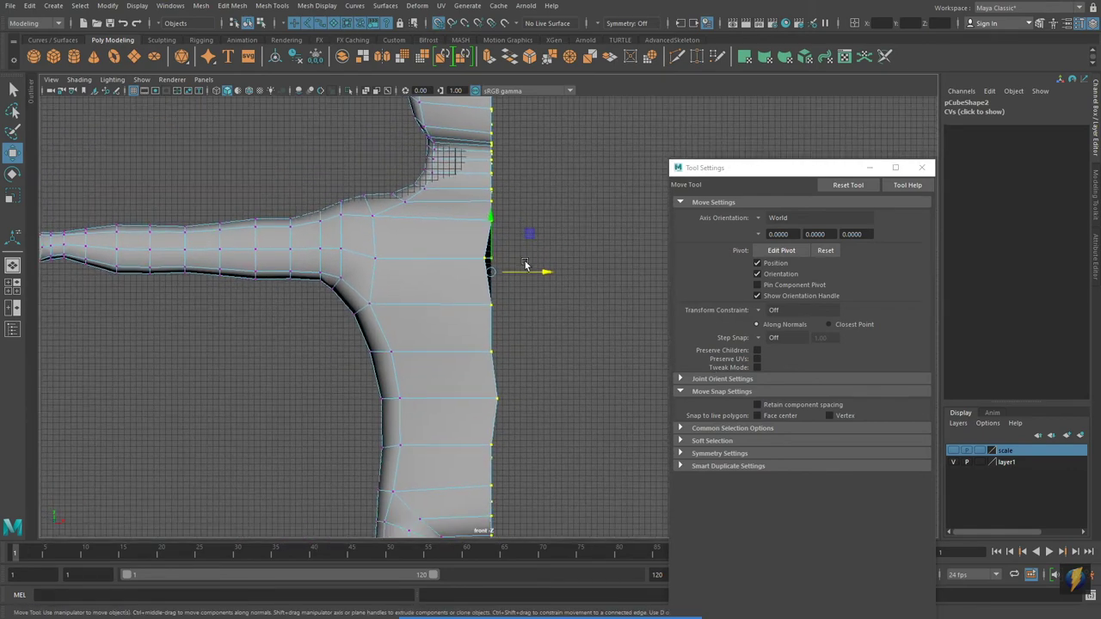
drag(524, 276, 519, 272)
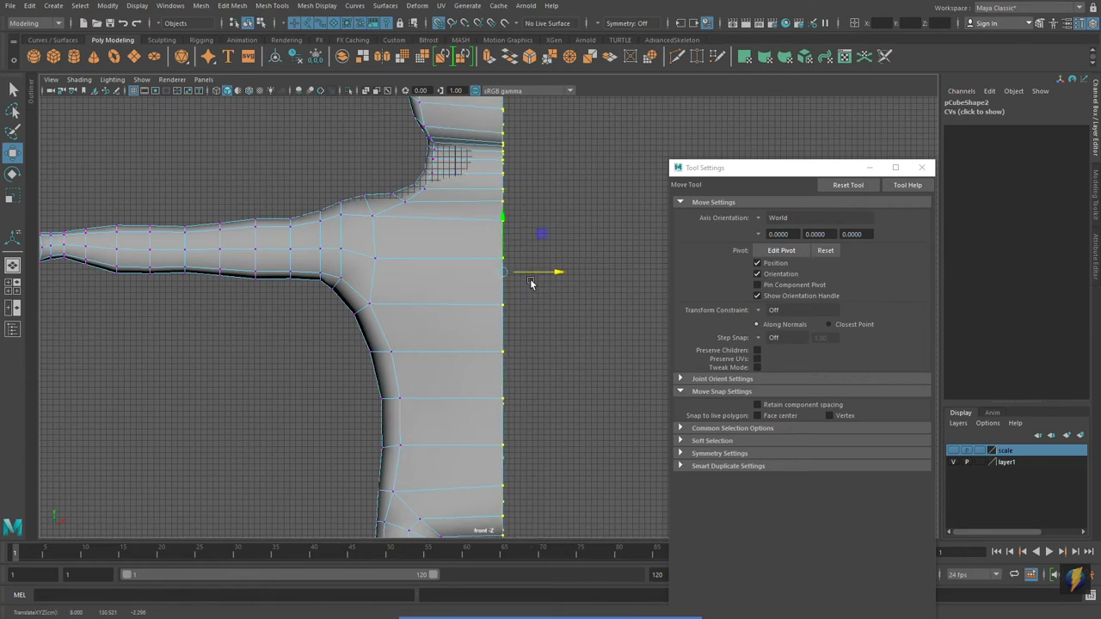
alt+middle_drag(529, 358, 518, 299)
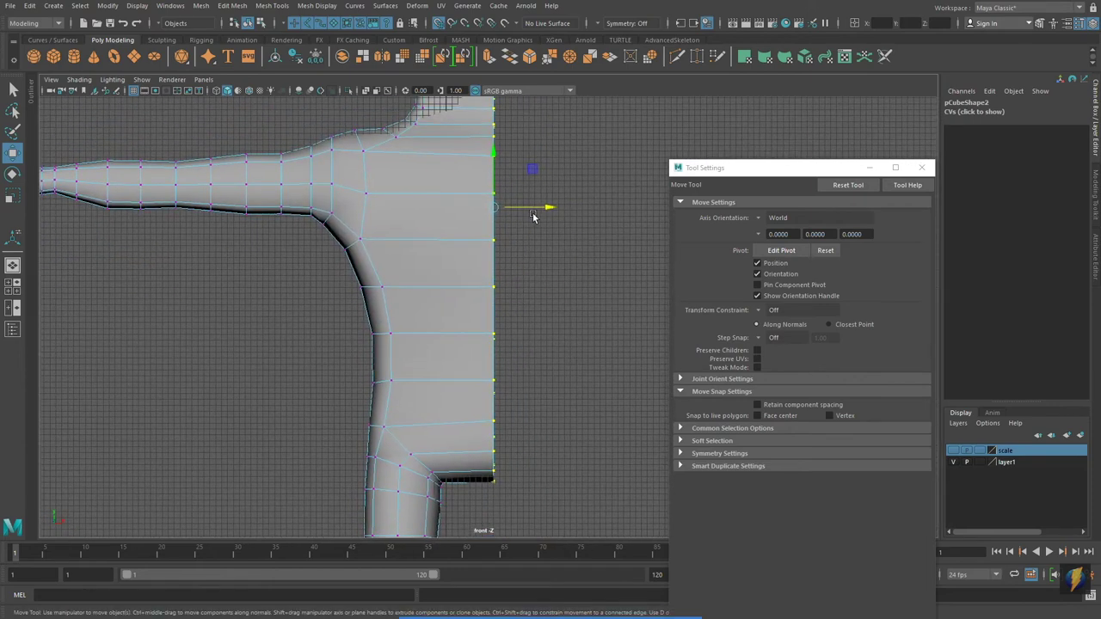
drag(531, 211, 440, 220)
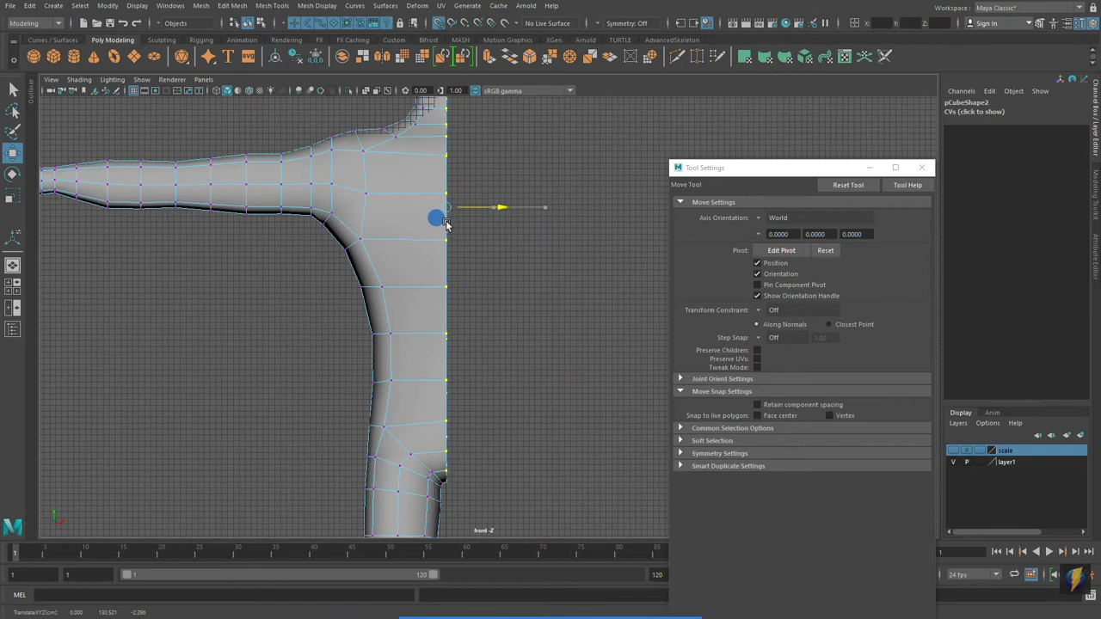
Check the snapped border from head to chest, then close the tool settings and return the half-body to object mode.
alt+middle_drag(495, 262, 537, 456)
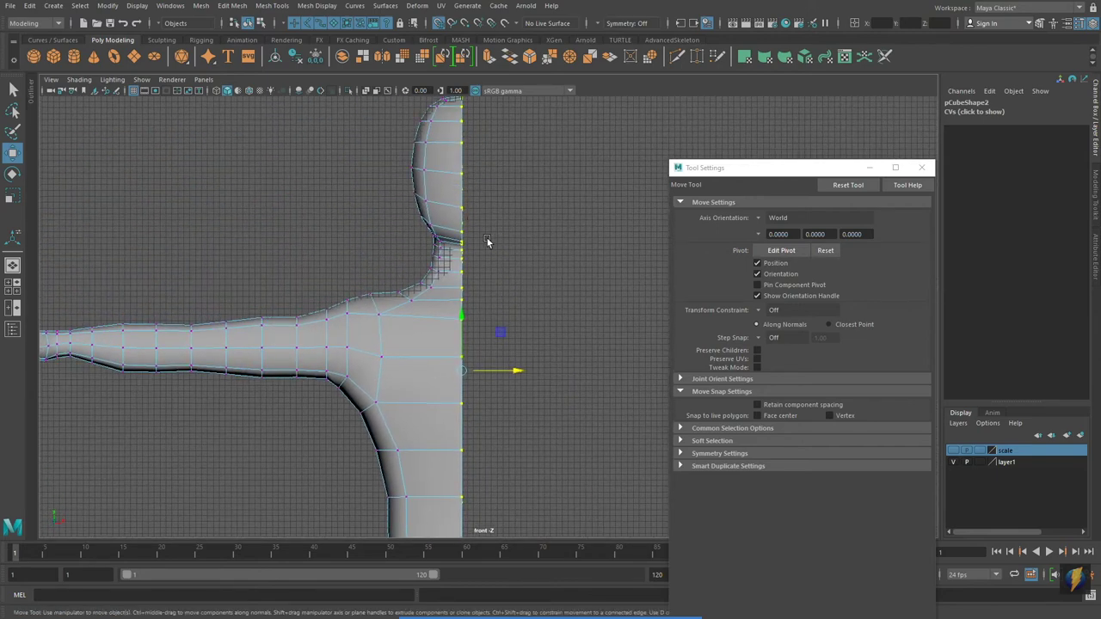
alt+middle_drag(484, 238, 503, 353)
scroll(503, 353, up, 4)
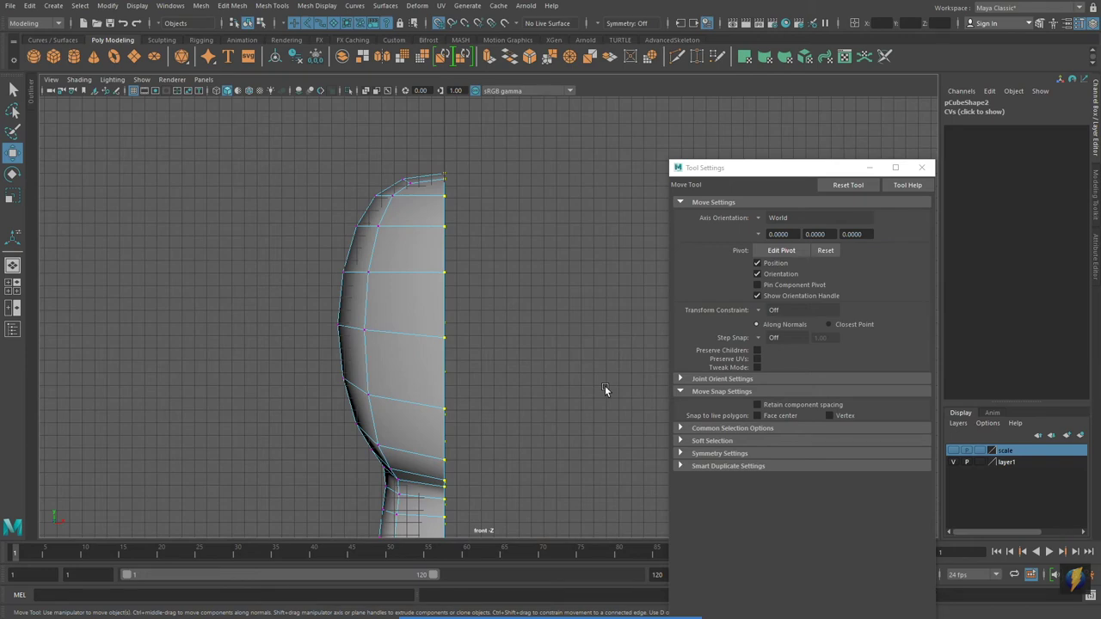
alt+right_drag(526, 335, 439, 399)
alt+middle_drag(439, 399, 422, 214)
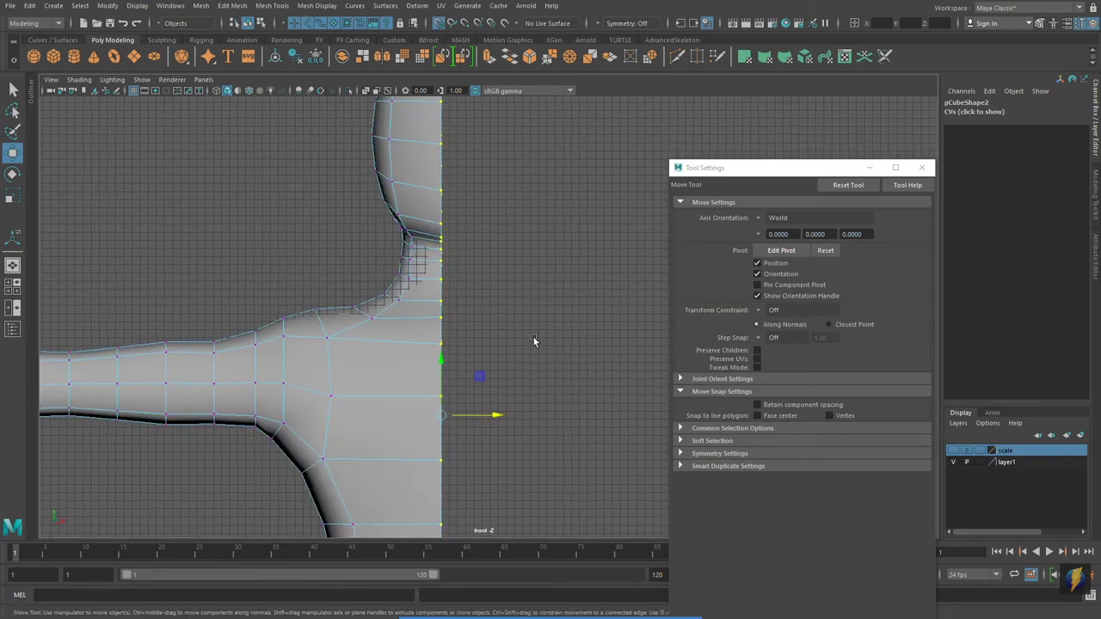
scroll(521, 339, down, 3)
scroll(309, 374, up, 3)
click(922, 167)
right_drag(456, 266, 469, 256)
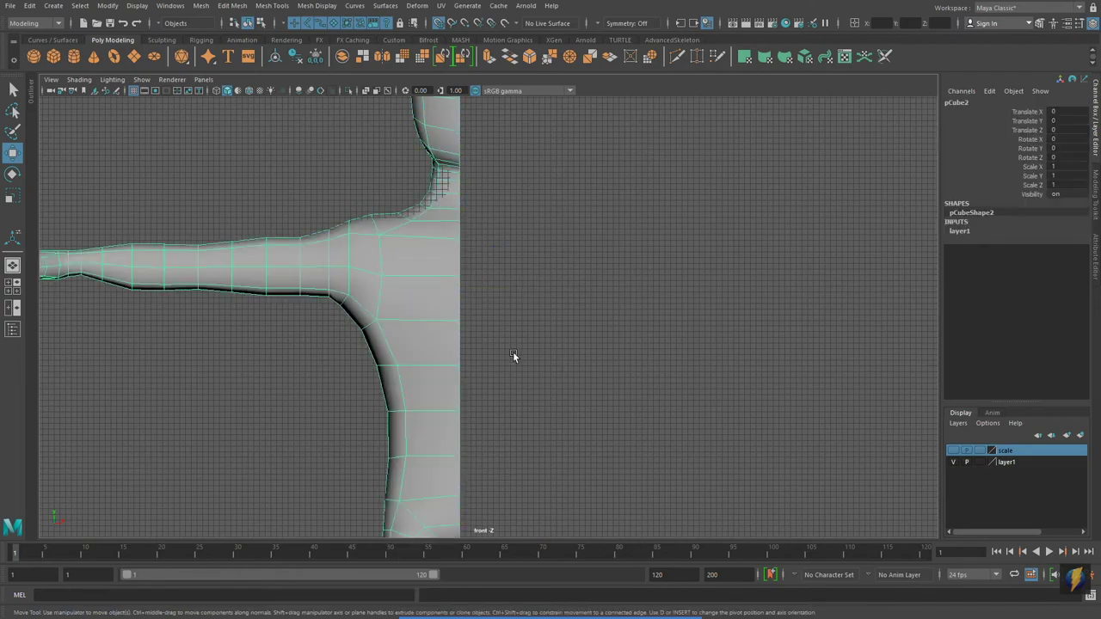
Duplicate the half-body and mirror the copy across the centre with Scale X -1.
scroll(516, 355, down, 3)
alt+middle_drag(537, 361, 532, 384)
alt+right_drag(579, 370, 346, 373)
alt+middle_drag(403, 379, 388, 299)
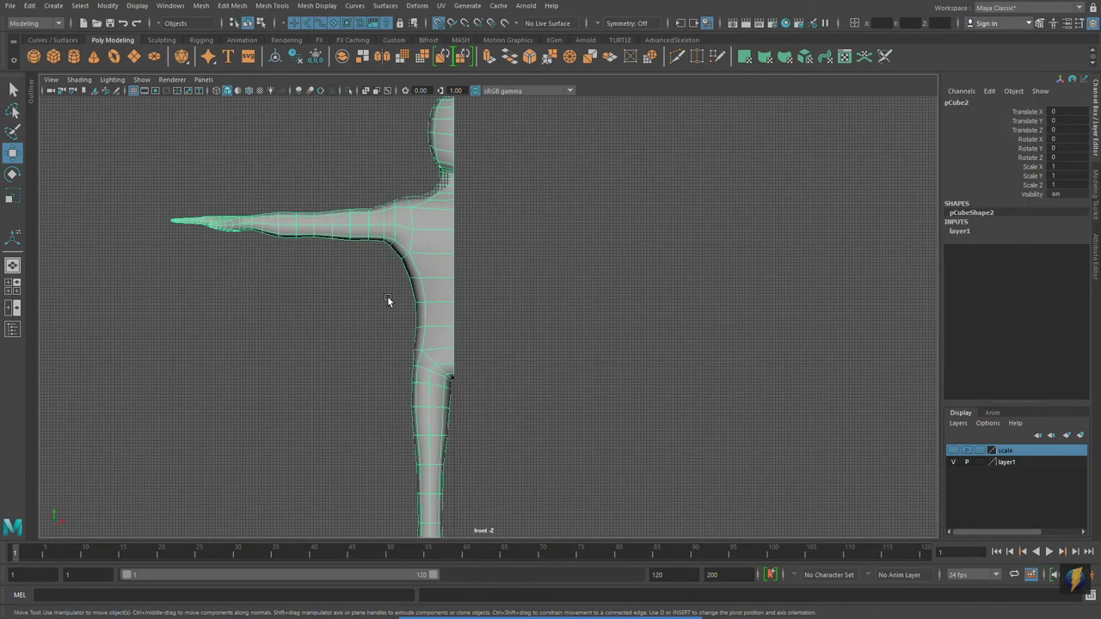
key(r)
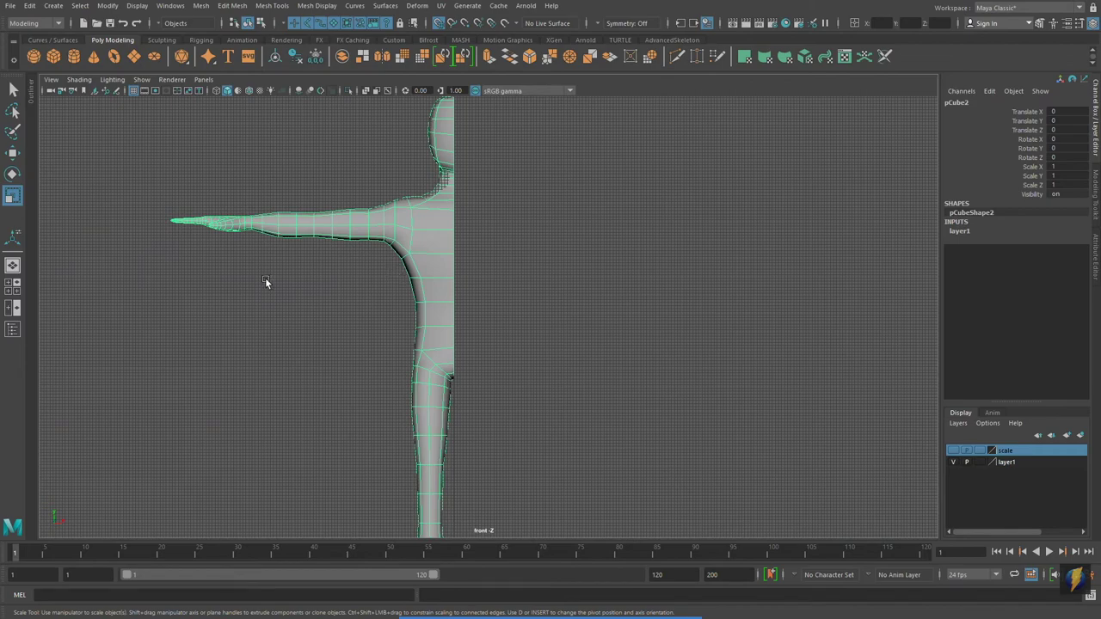
alt+middle_drag(457, 367, 473, 270)
alt+right_drag(592, 331, 388, 328)
drag(524, 497, 474, 491)
key(ctrl+z)
key(ctrl+d)
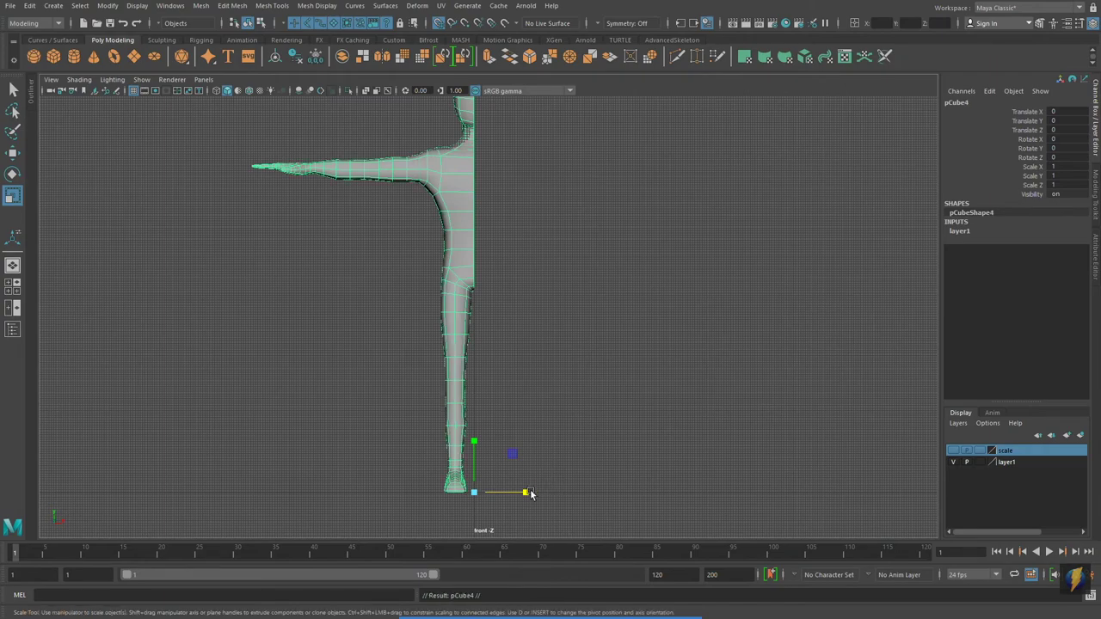
drag(514, 491, 413, 492)
double_click(1081, 166)
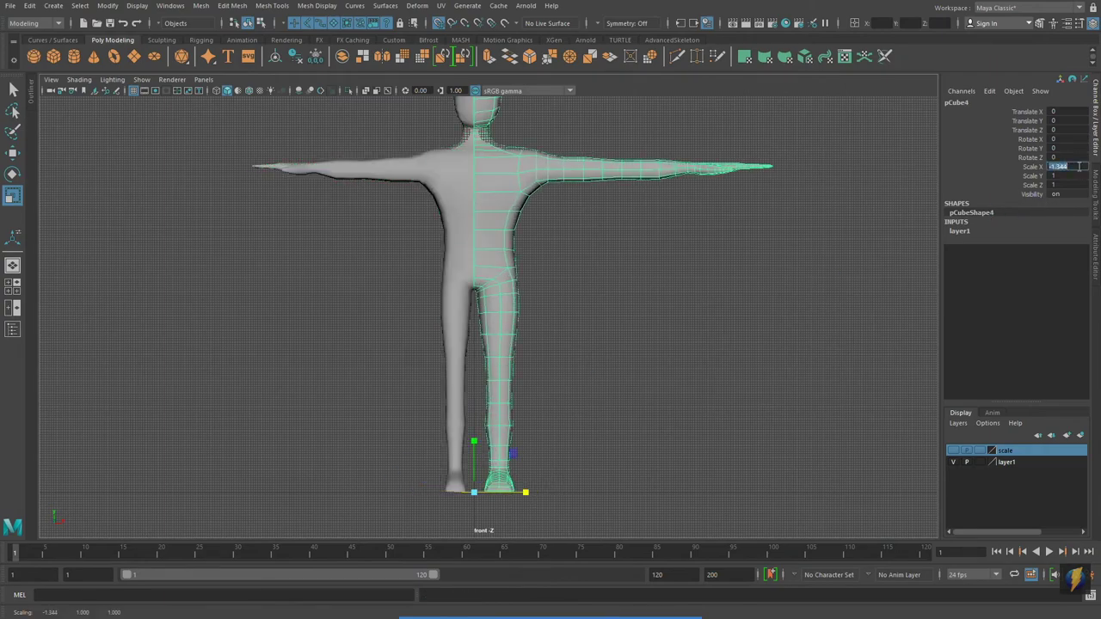
text(-1)
key(Return)
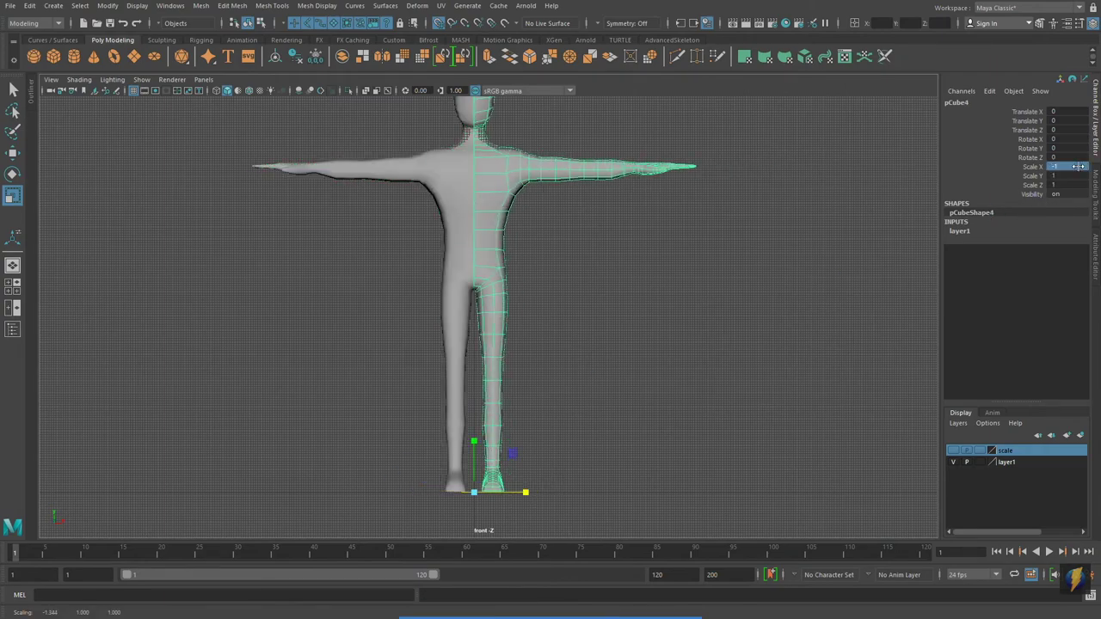
Examine the mirrored body and its centre seam in the perspective view.
alt+middle_drag(518, 248, 533, 287)
alt+right_drag(645, 298, 613, 299)
key(space)
key(space)
alt+right_drag(728, 277, 430, 274)
alt+middle_drag(427, 269, 446, 206)
alt+drag(445, 240, 453, 241)
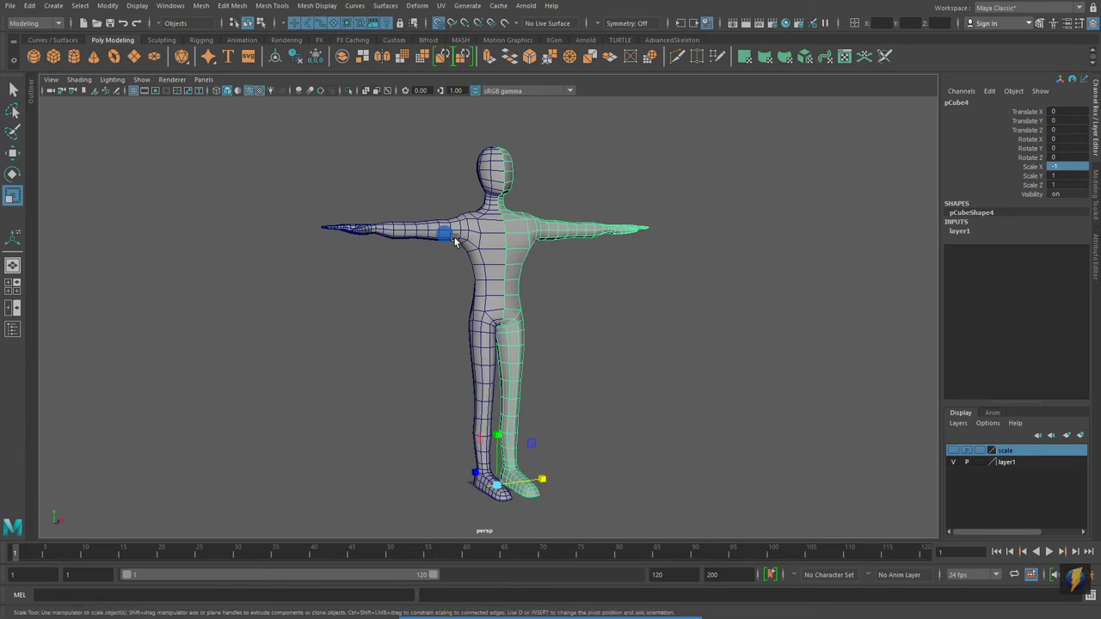
alt+right_drag(444, 361, 465, 366)
alt+drag(464, 366, 452, 366)
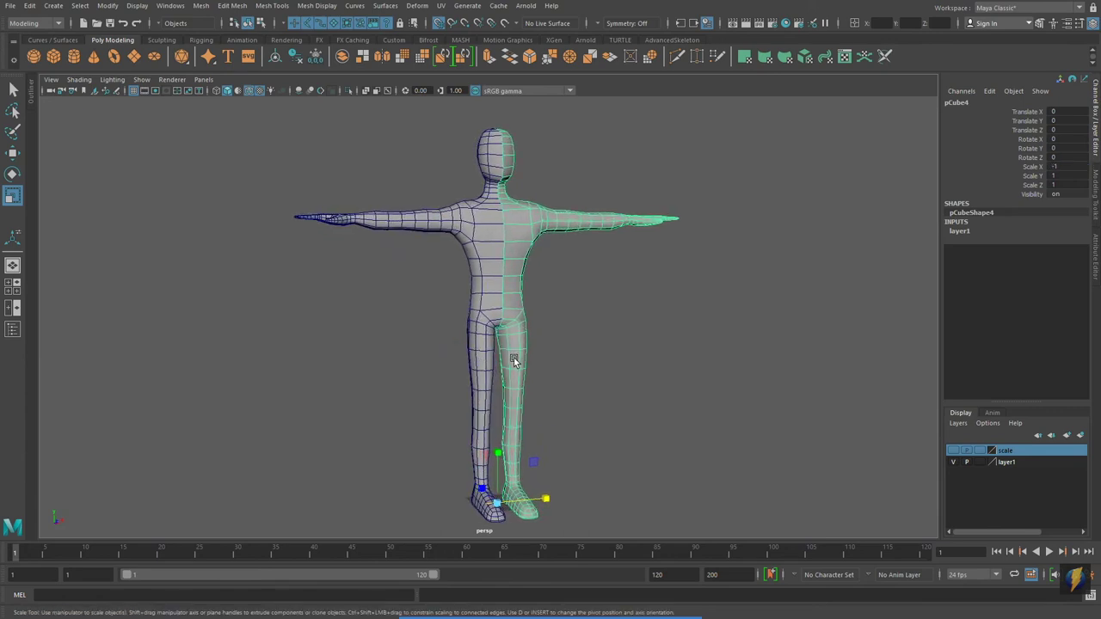
Undo the mirrored duplicate and the grid snapping of the half-body's border vertices.
key(ctrl+z)
key(ctrl+z)
key(ctrl+z)
key(ctrl+z)
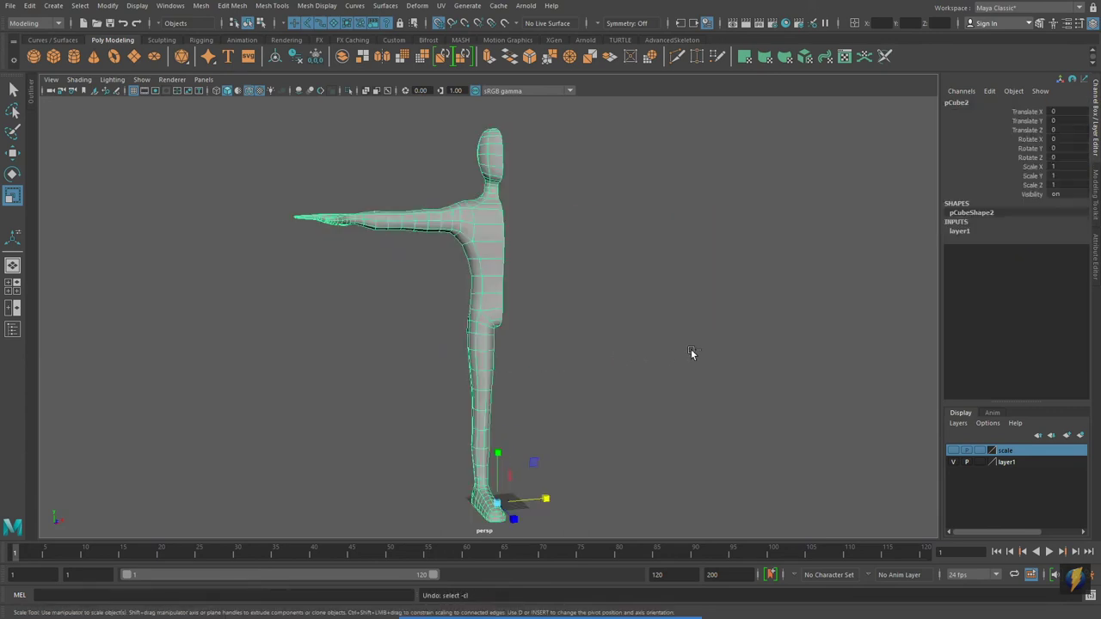
key(ctrl+z)
key(ctrl+z)
key(ctrl+z)
key(ctrl+z)
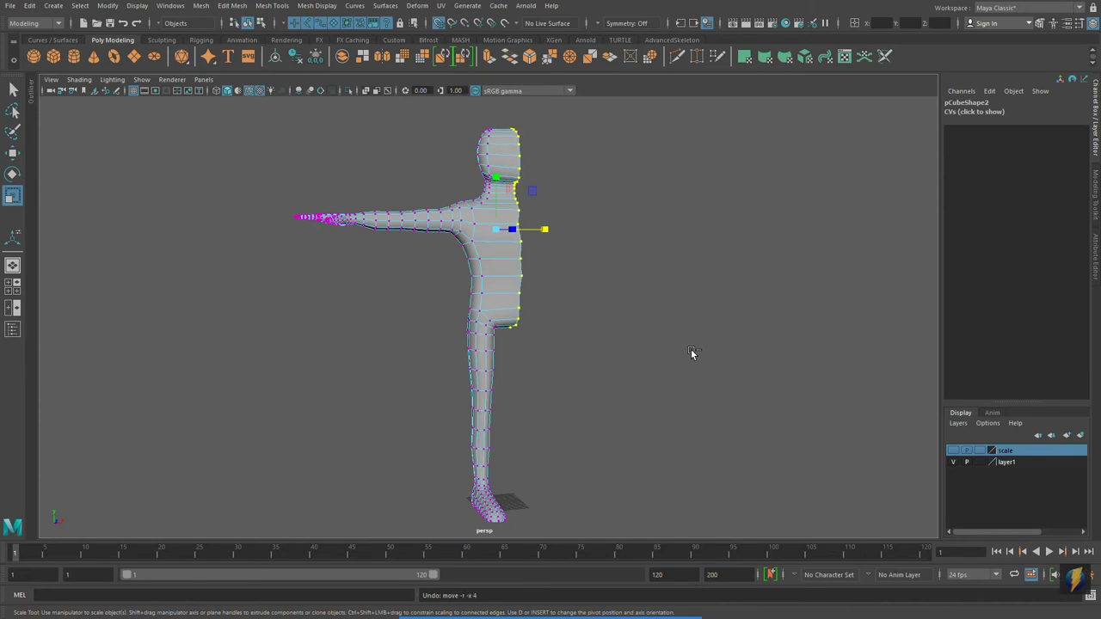
key(ctrl+z)
key(ctrl+z)
key(ctrl+z)
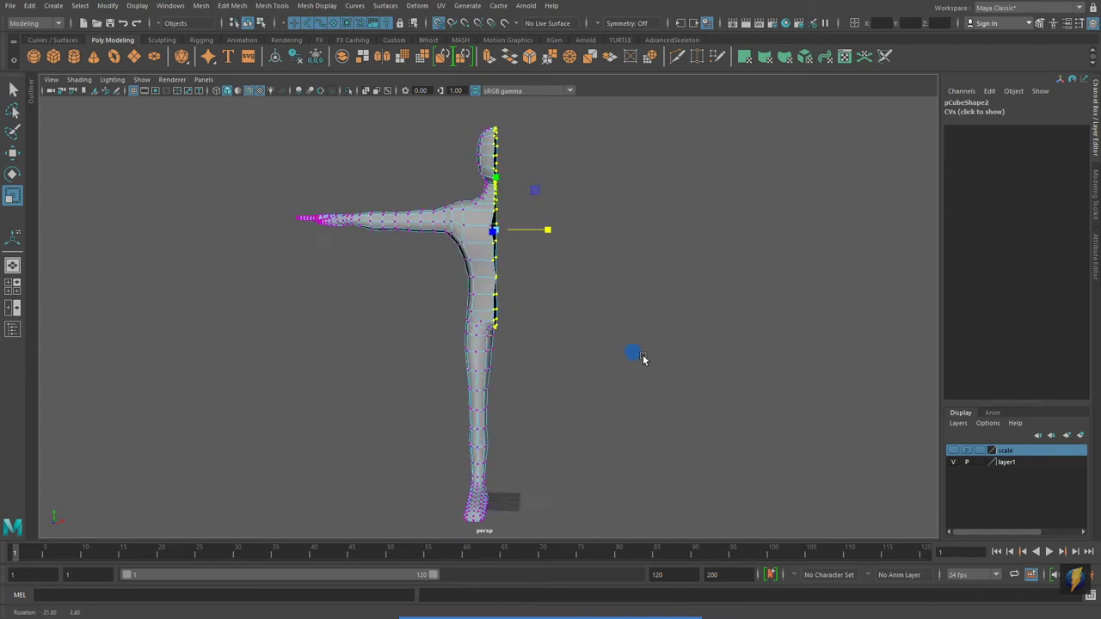
Examine the alignment of the selected border vertices along the torso in the perspective and front views.
alt+right_drag(339, 329, 546, 301)
alt+middle_drag(546, 301, 533, 414)
alt+drag(492, 384, 469, 375)
key(space)
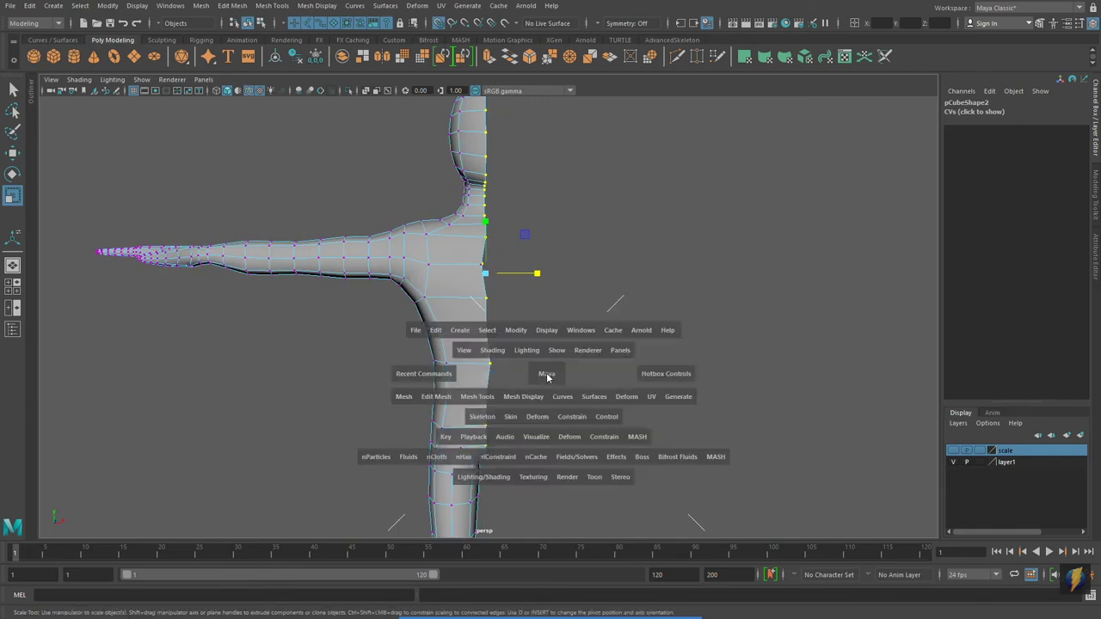
key(space)
alt+right_drag(305, 376, 597, 383)
alt+middle_drag(569, 114, 559, 167)
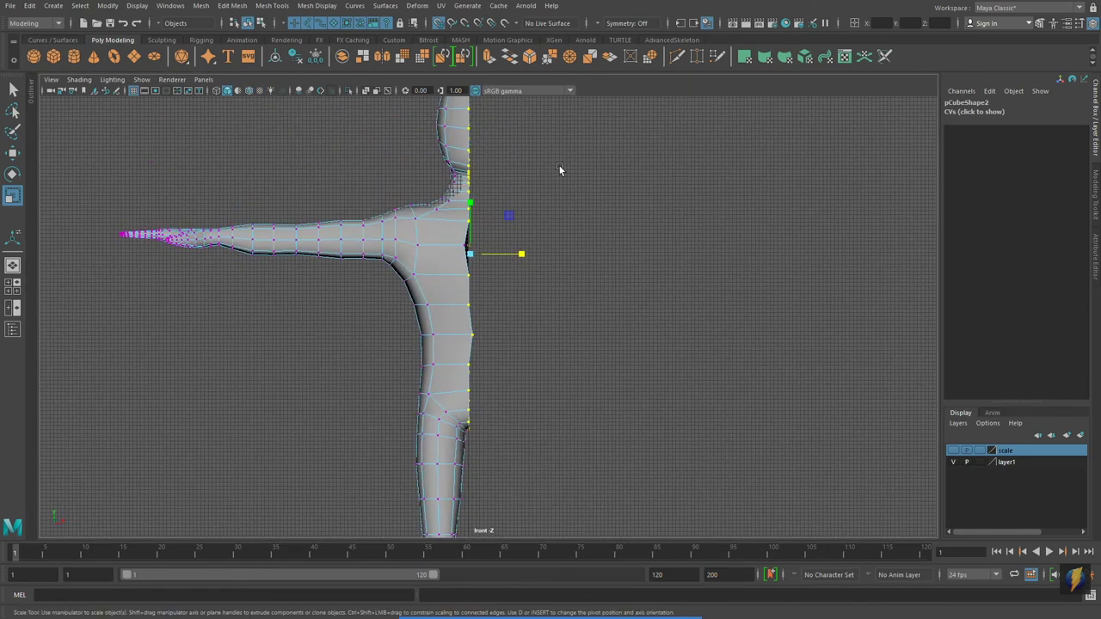
alt+middle_drag(537, 206, 556, 260)
alt+right_drag(558, 261, 832, 284)
click(487, 297)
click(14, 91)
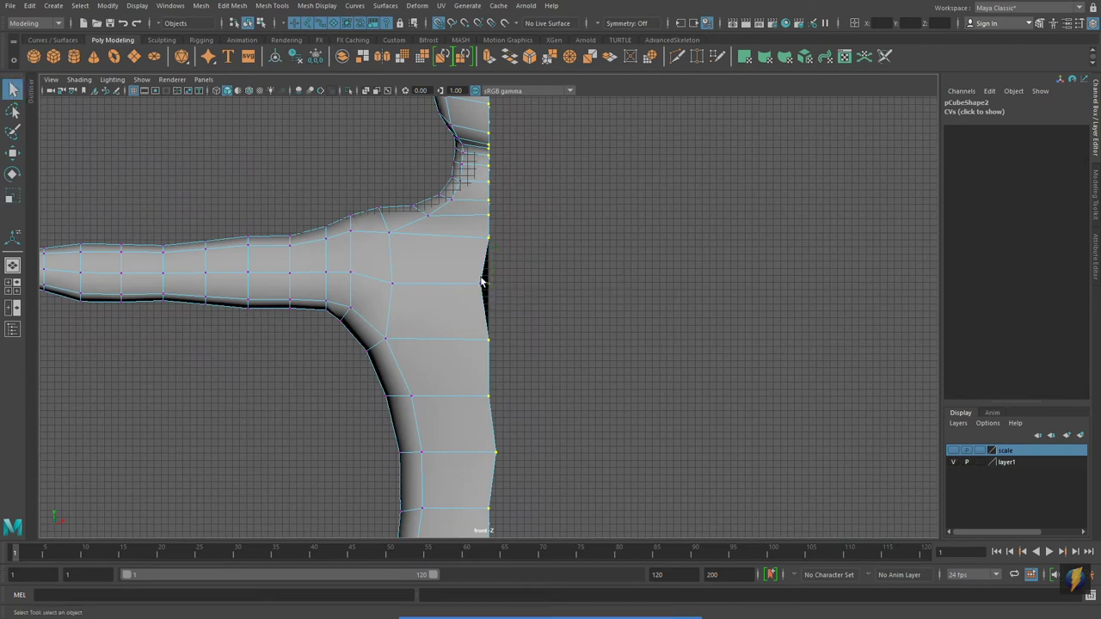
Scale the selected border vertices along X until they line up in one flat plane.
key(space)
key(space)
mouse_move(671, 225)
alt+mouse_down()
mouse_move(546, 229)
mouse_move(671, 226)
alt+mouse_up()
click(12, 197)
drag(497, 273, 2, 246)
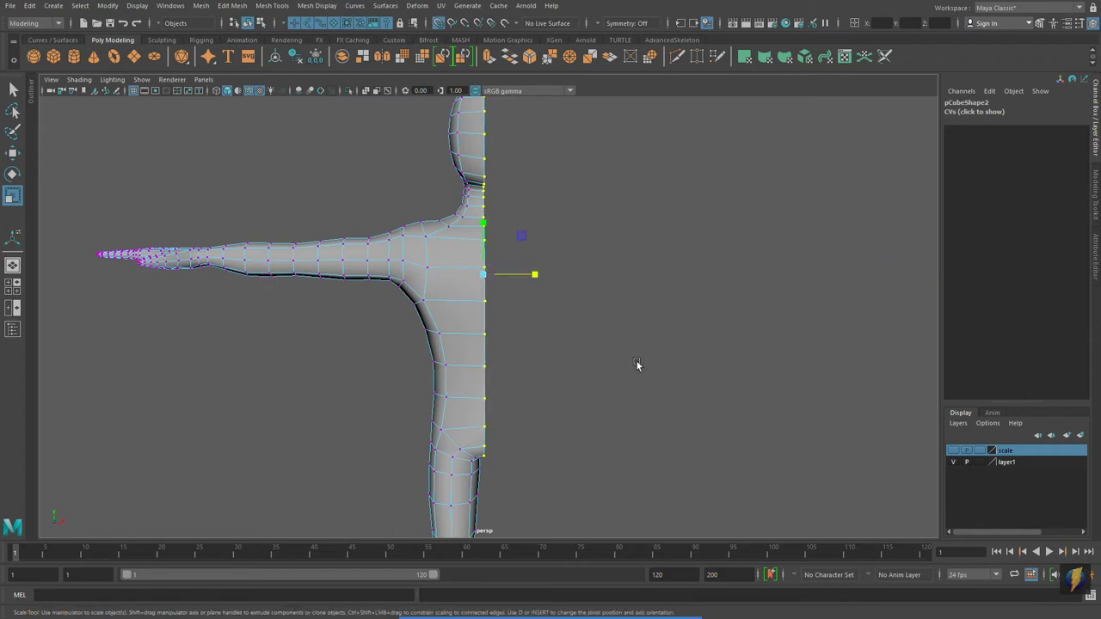
Move the flattened border vertices along X and snap them to the centre line at X 0.
key(space)
key(space)
alt+middle_drag(551, 455, 551, 186)
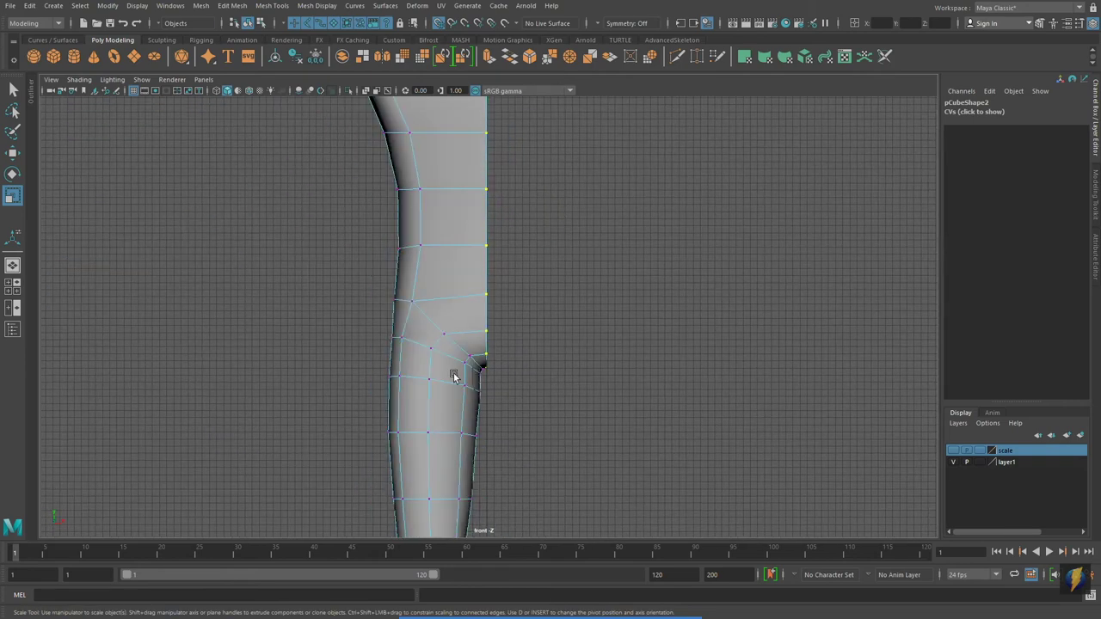
alt+right_drag(474, 359, 845, 335)
alt+middle_drag(723, 346, 722, 391)
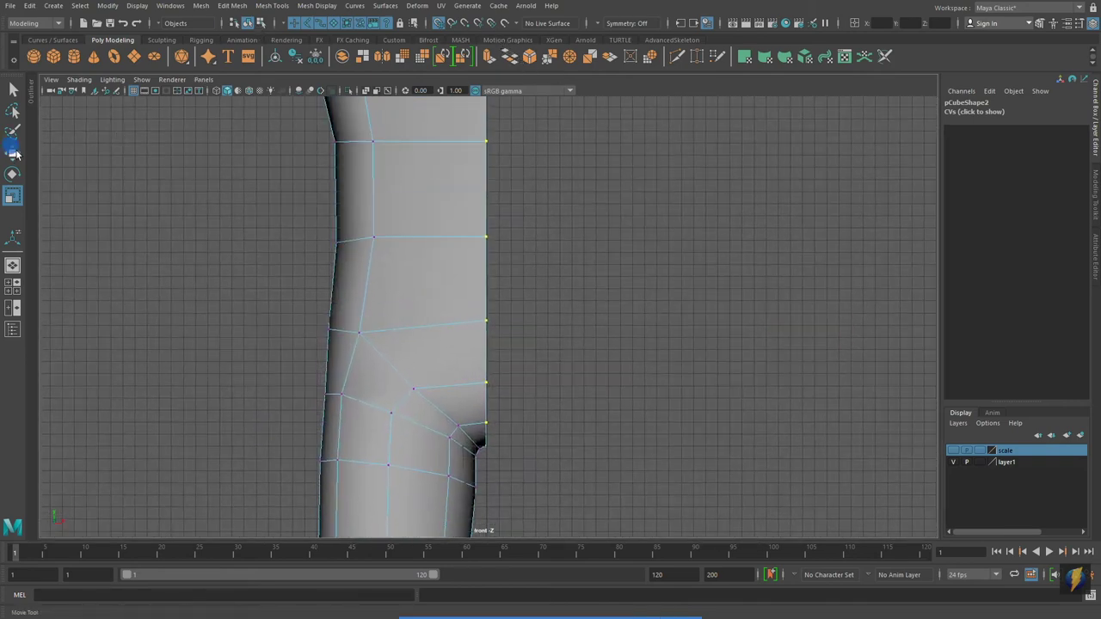
click(15, 153)
key(f)
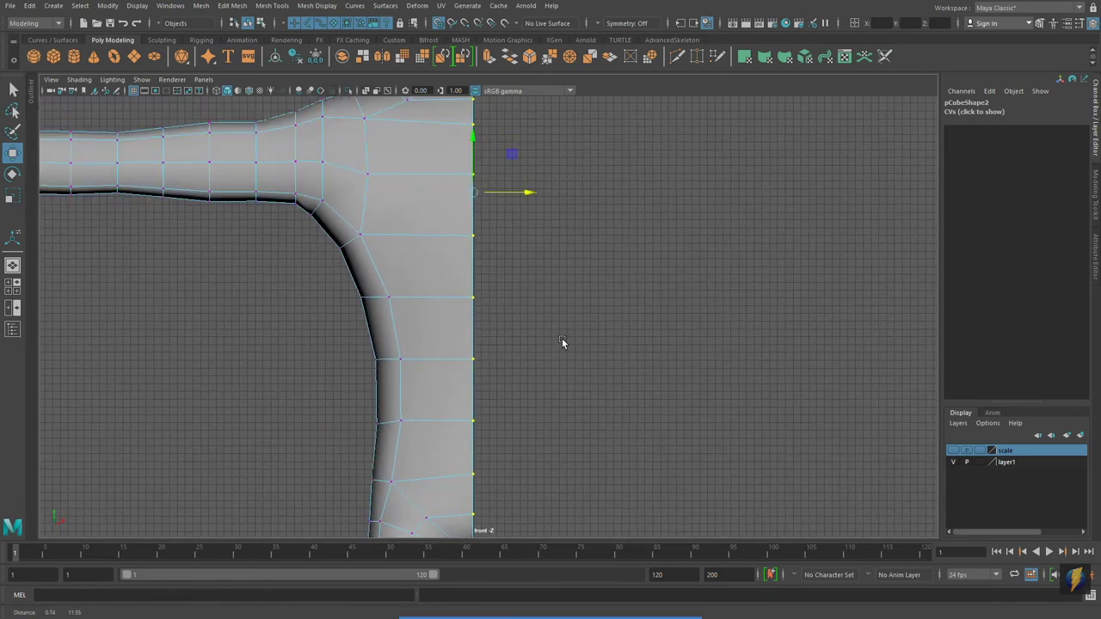
drag(516, 260, 476, 269)
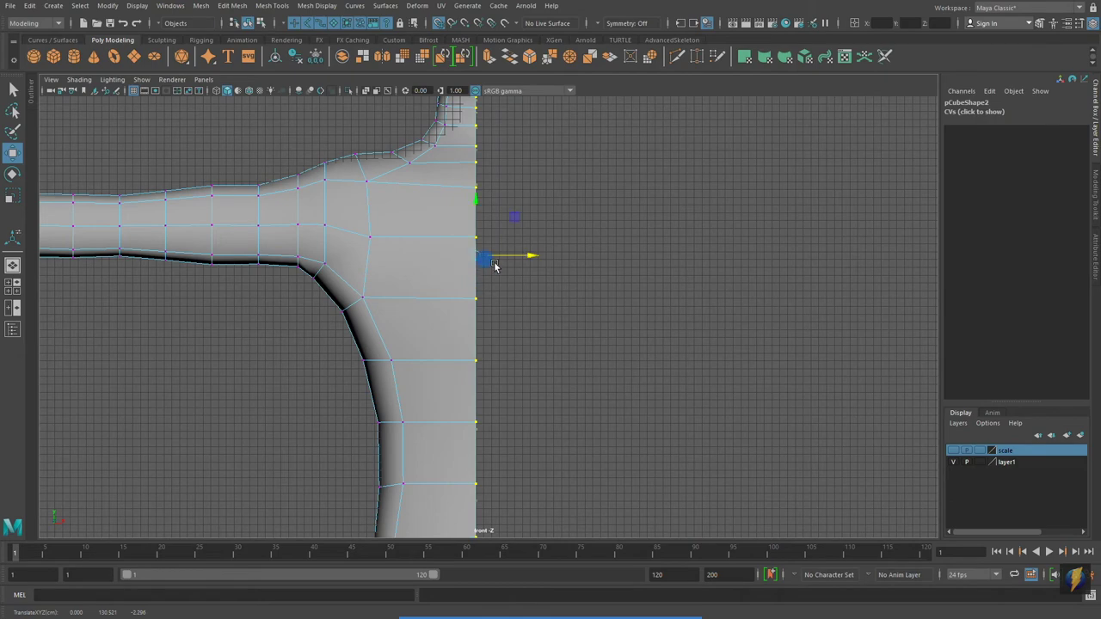
Return the half-body to object mode in the perspective view.
key(space)
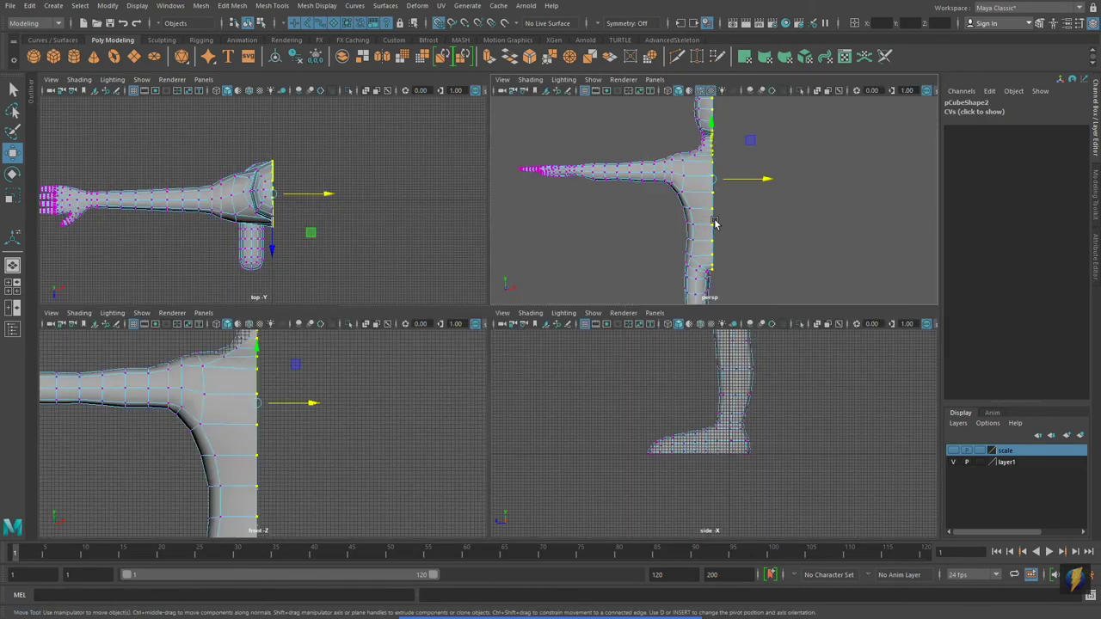
key(space)
alt+drag(678, 221, 668, 241)
right_drag(467, 267, 516, 251)
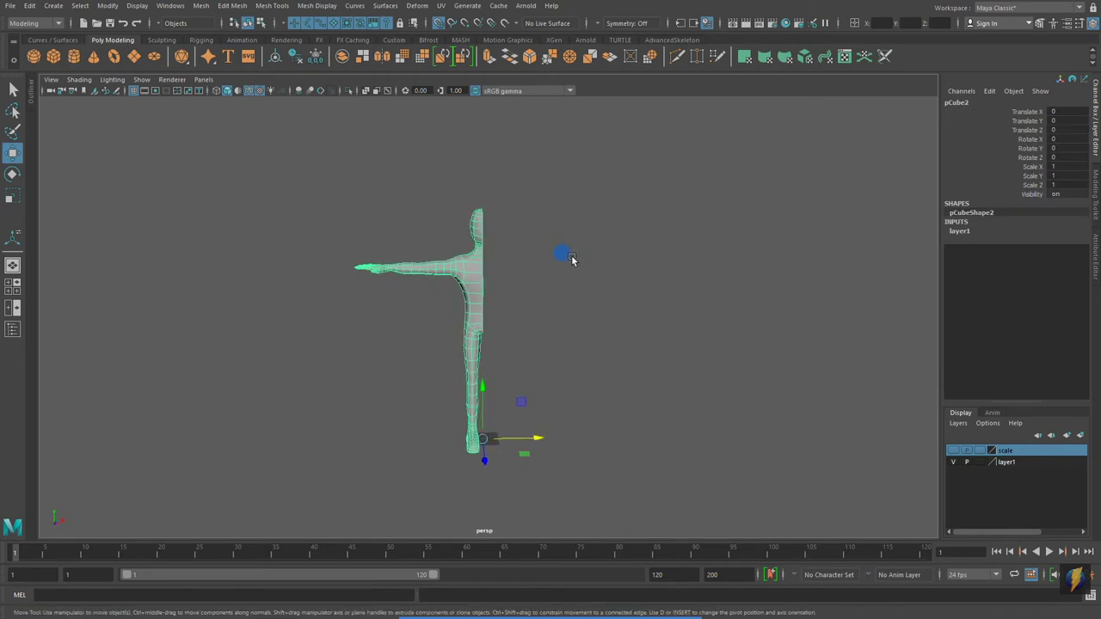
Duplicate the half-body and set the copy's Scale X to -1 to mirror it.
key(ctrl+d)
key(r)
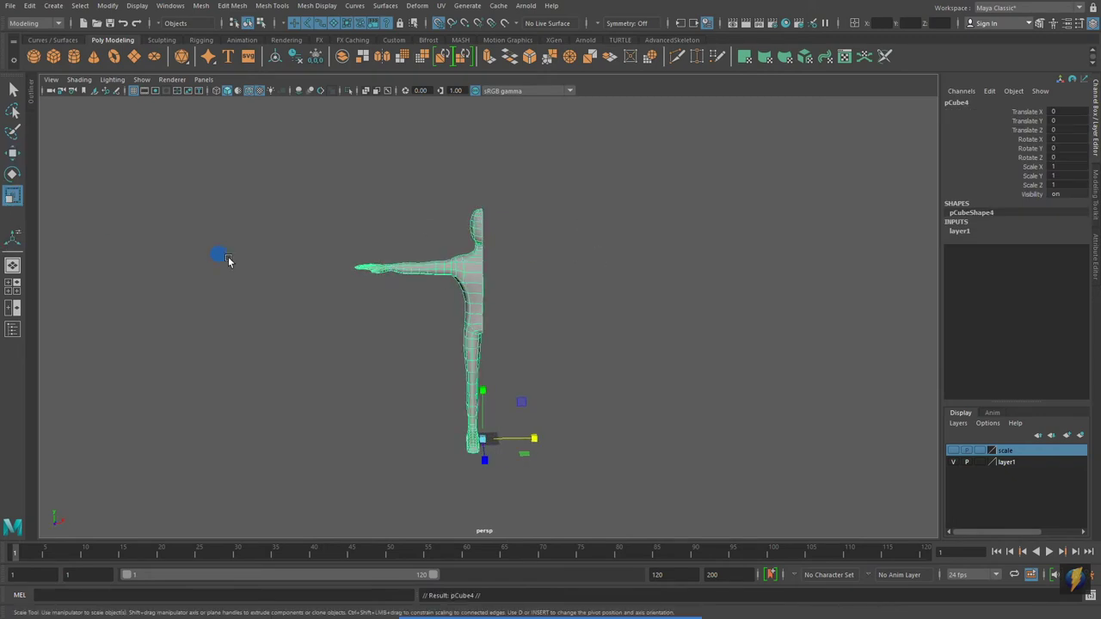
drag(535, 442, 429, 439)
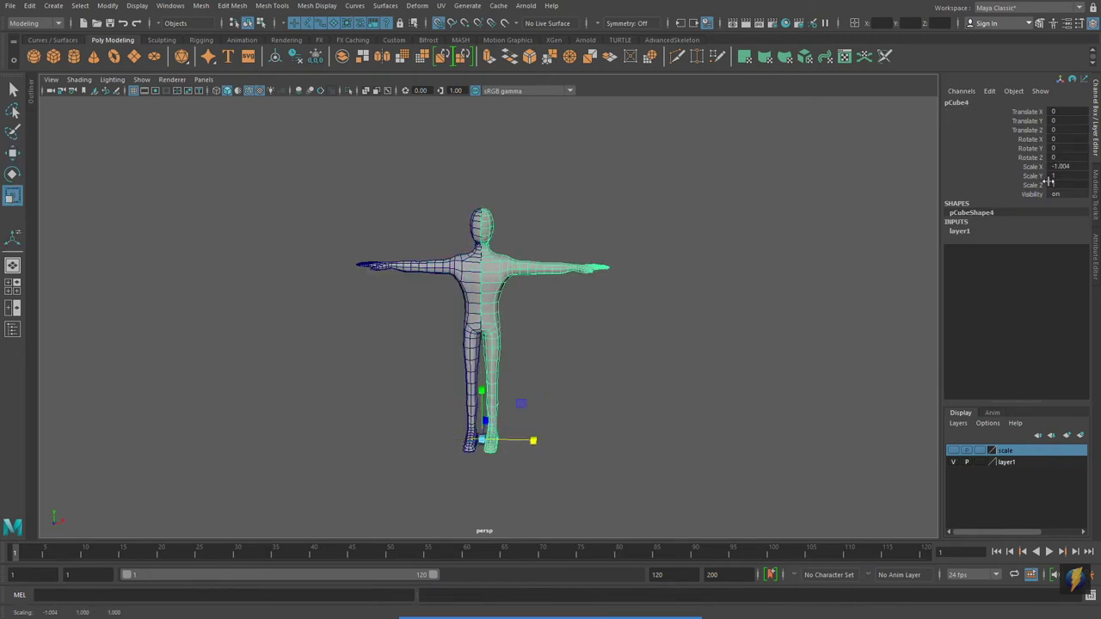
click(1062, 167)
key(Return)
Inspect the centre seam between the two body halves from several angles.
alt+drag(228, 342, 273, 336)
alt+right_drag(404, 331, 524, 324)
alt+drag(526, 323, 457, 323)
alt+right_drag(457, 323, 571, 308)
alt+middle_drag(570, 310, 562, 355)
alt+drag(546, 353, 572, 355)
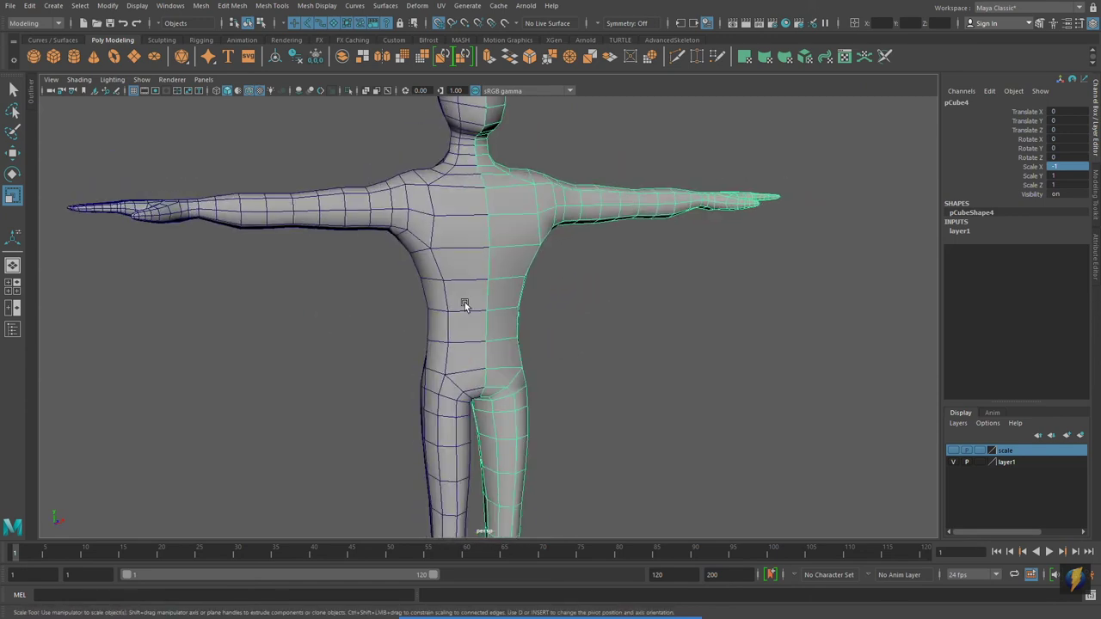
Select the original half-body together with its mirrored copy.
click(453, 296)
click(517, 260)
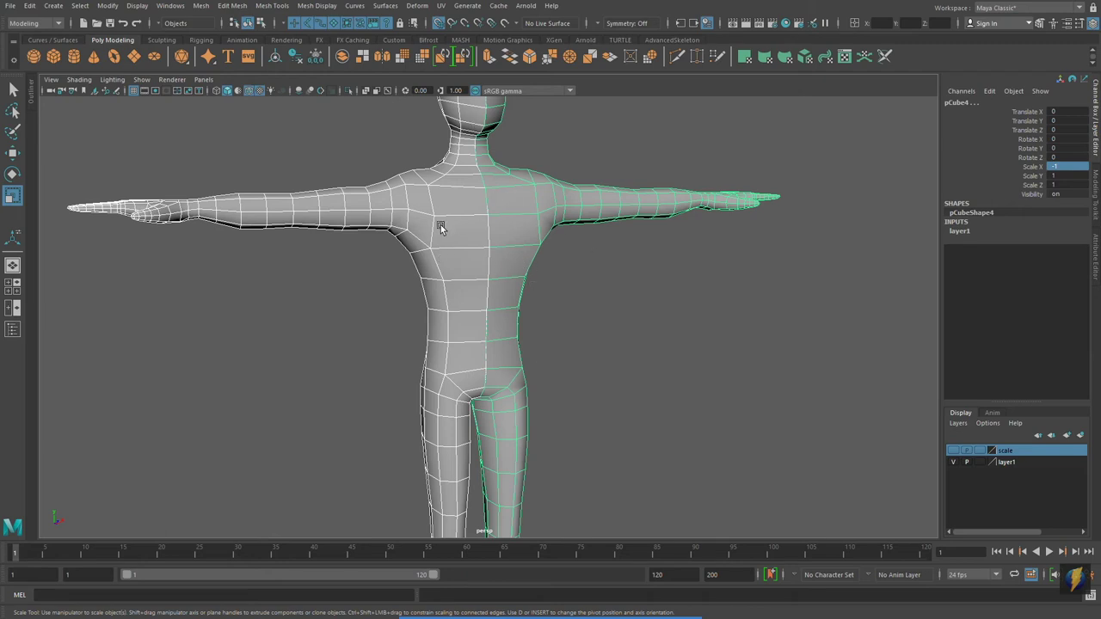
scroll(665, 408, down, 5)
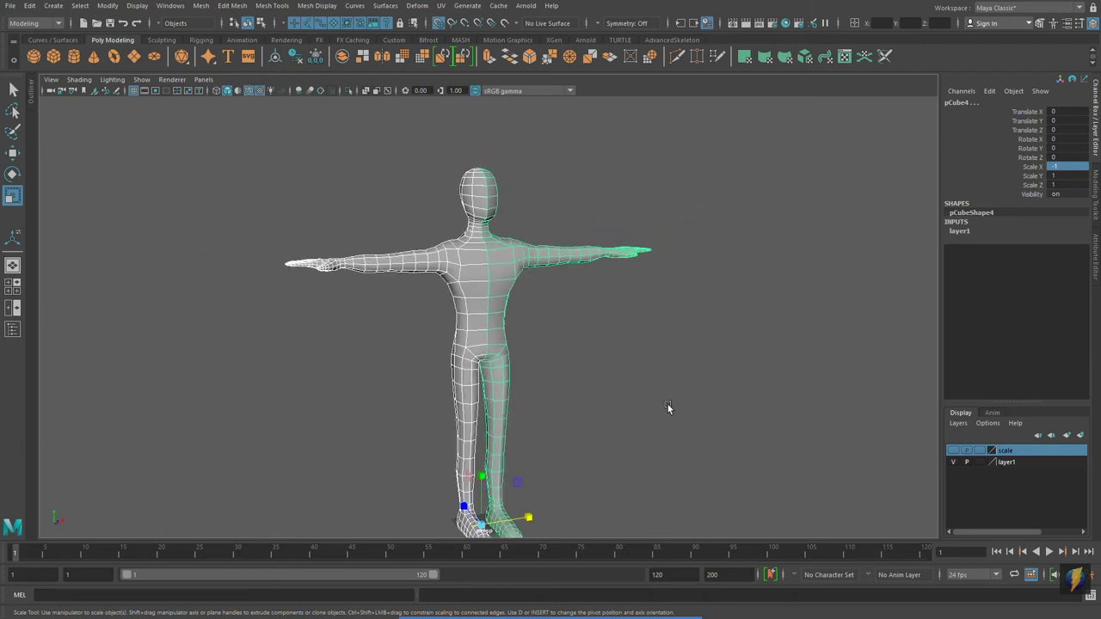
alt+middle_drag(640, 350, 634, 333)
mouse_move(634, 333)
alt+mouse_down()
mouse_move(610, 336)
mouse_move(627, 323)
alt+mouse_up()
click(587, 285)
click(452, 246)
shift+click(509, 249)
alt+drag(596, 287, 736, 270)
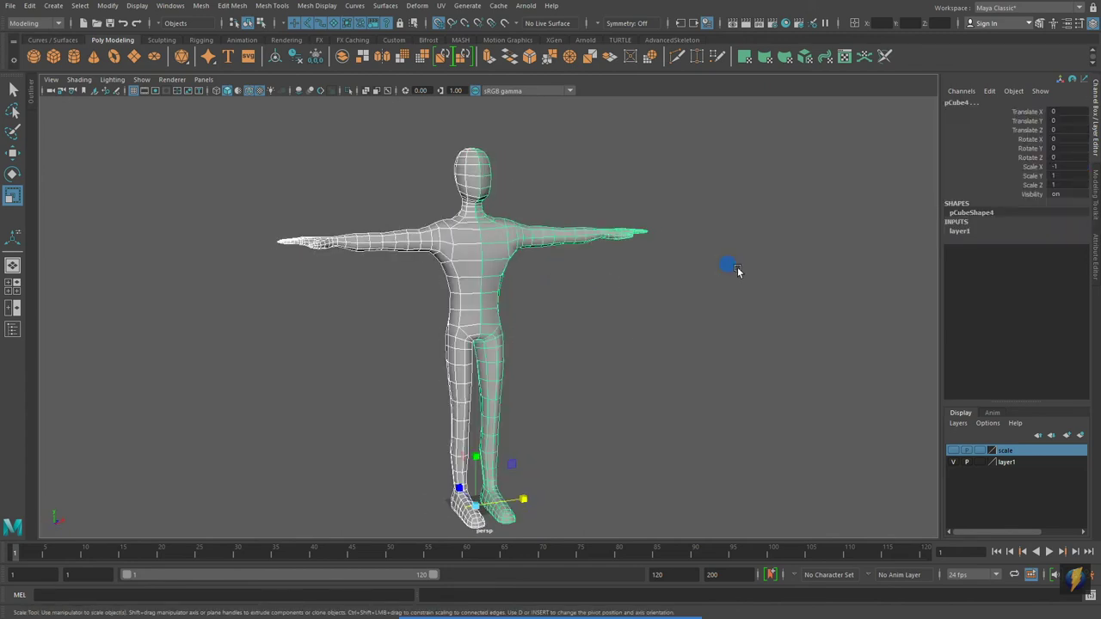
Combine the two selected body halves into a single mesh.
click(1096, 195)
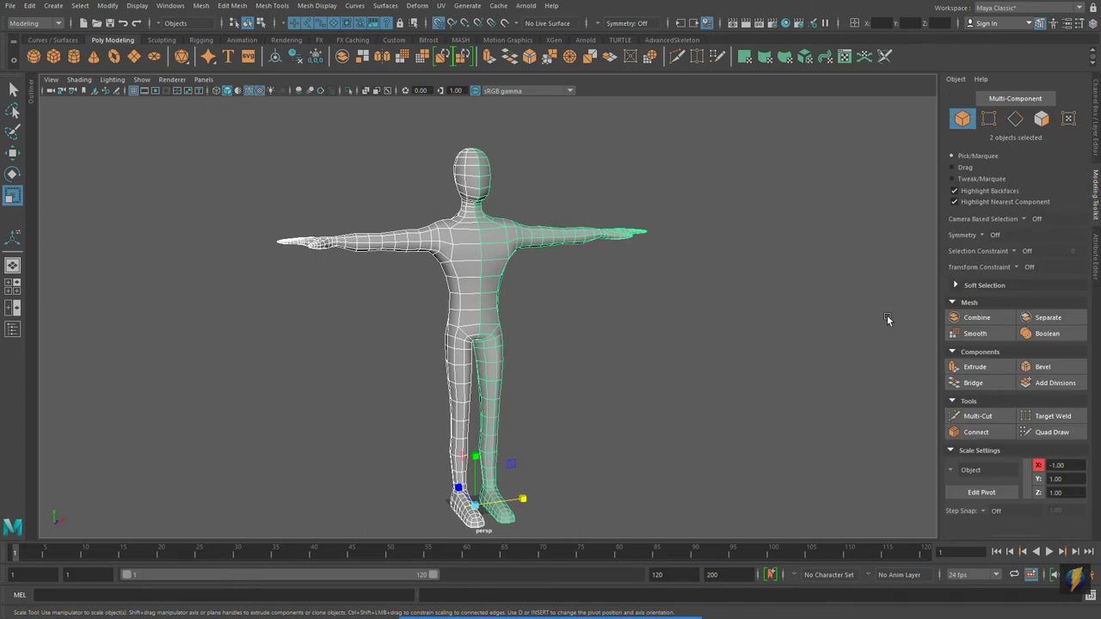
click(988, 320)
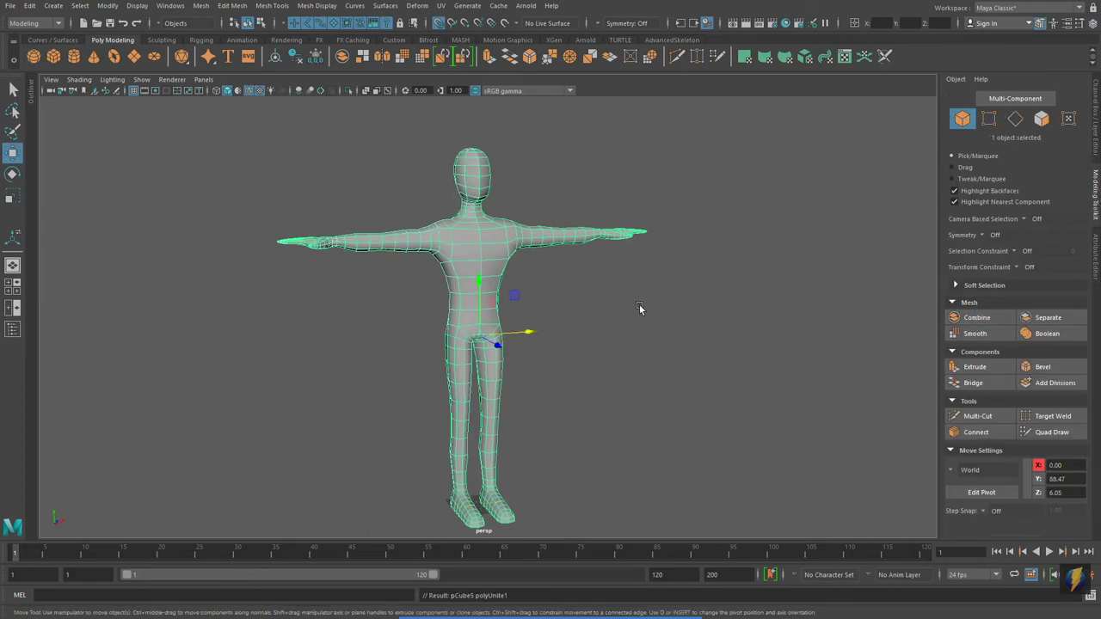
alt+right_drag(341, 282, 697, 357)
alt+drag(697, 357, 645, 352)
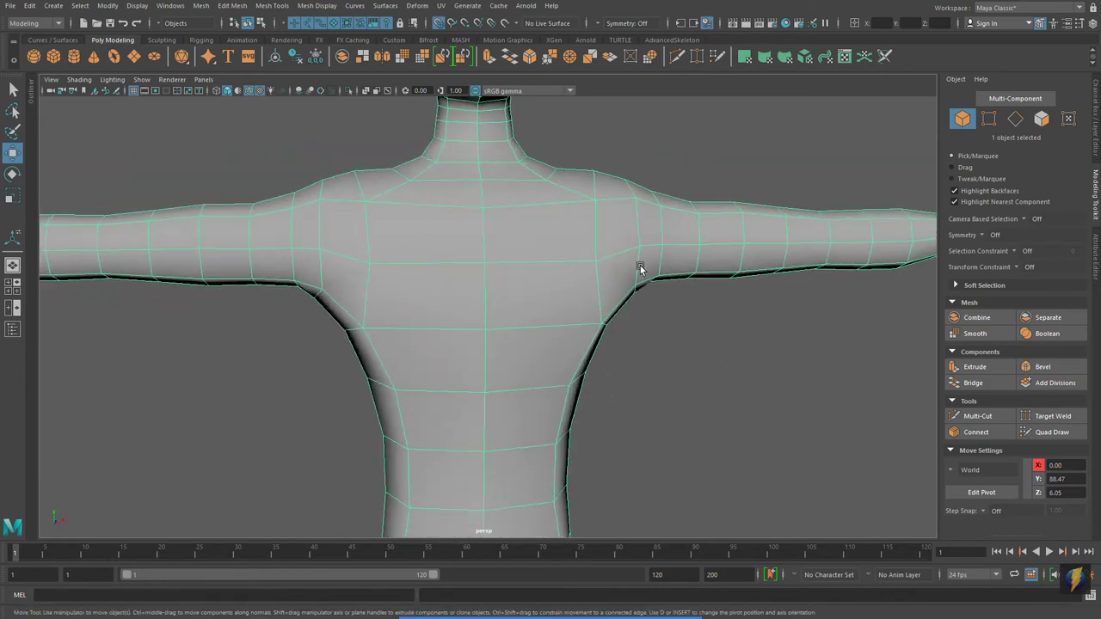
Pull one vertex on the chest's centre line sideways and snap it back onto its counterpart.
right_drag(543, 294, 472, 287)
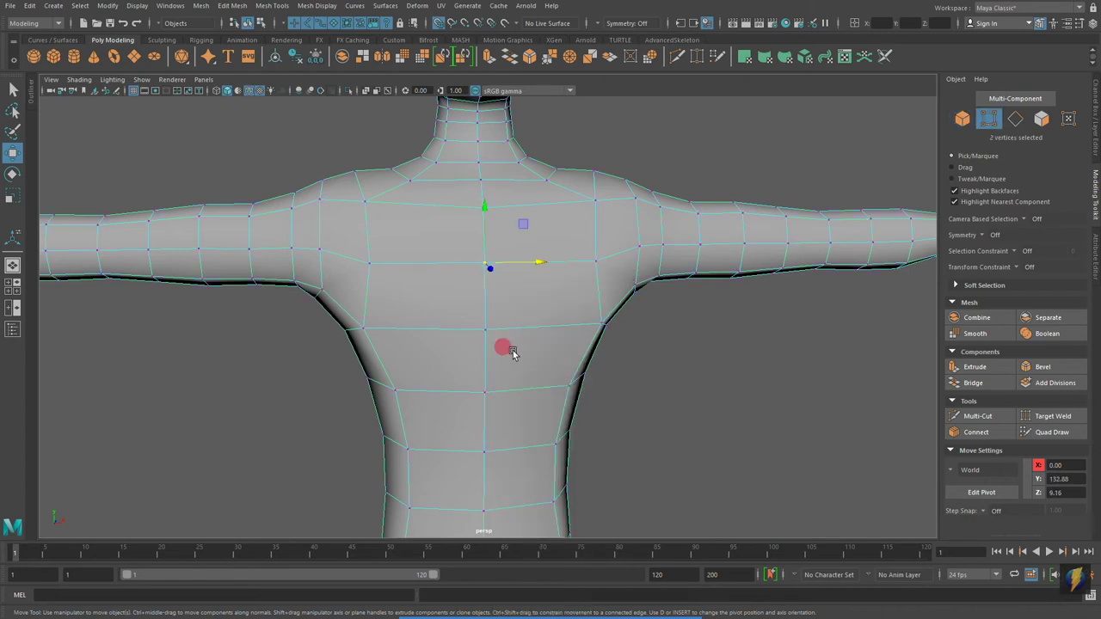
scroll(447, 398, up, 5)
click(483, 347)
drag(521, 344, 478, 344)
key(v)
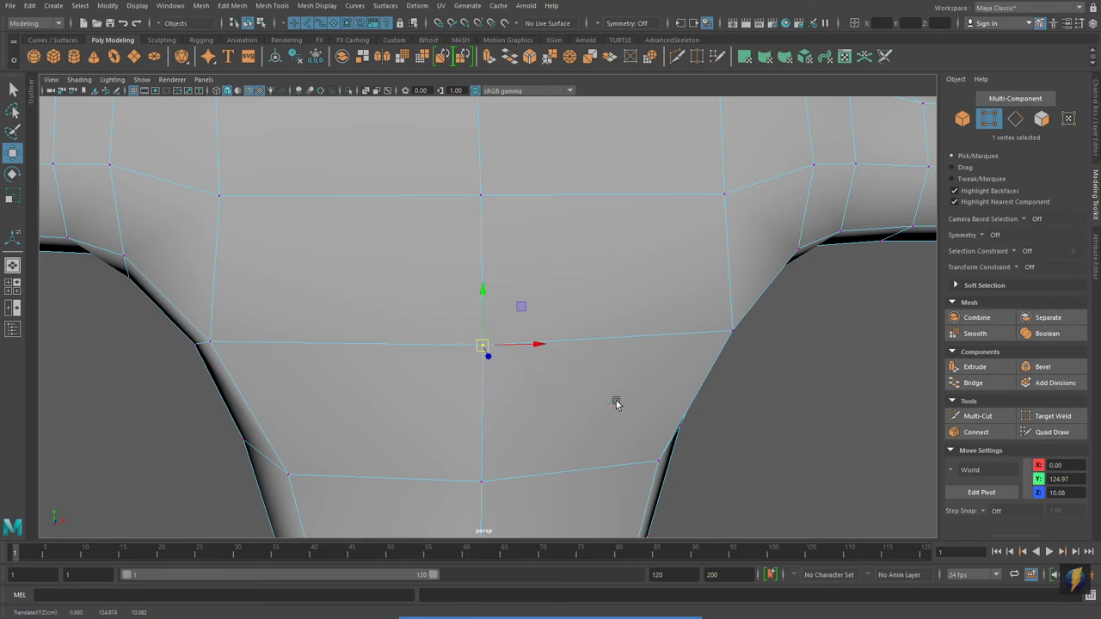
Select all vertices of one body half, move them away along X, and undo the move.
scroll(614, 370, down, 10)
double_click(578, 287)
alt+drag(650, 356, 622, 284)
alt+middle_drag(574, 365, 551, 285)
drag(649, 393, 802, 416)
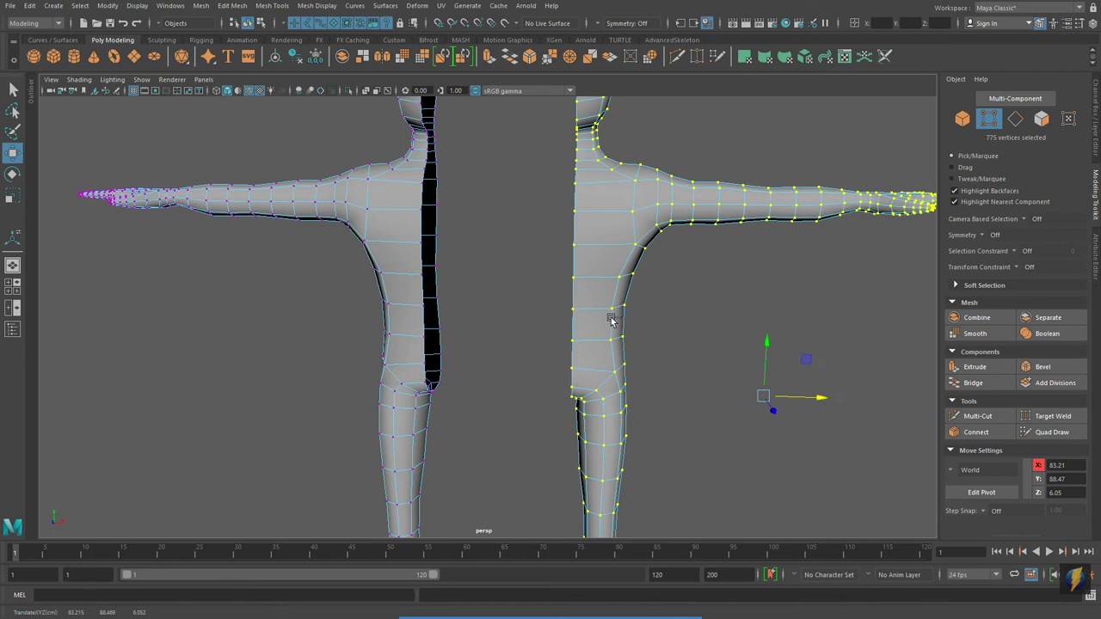
key(ctrl+z)
Select all vertices of the combined body, from head to feet.
alt+middle_drag(448, 301, 496, 395)
alt+drag(496, 394, 503, 387)
alt+right_drag(503, 388, 481, 358)
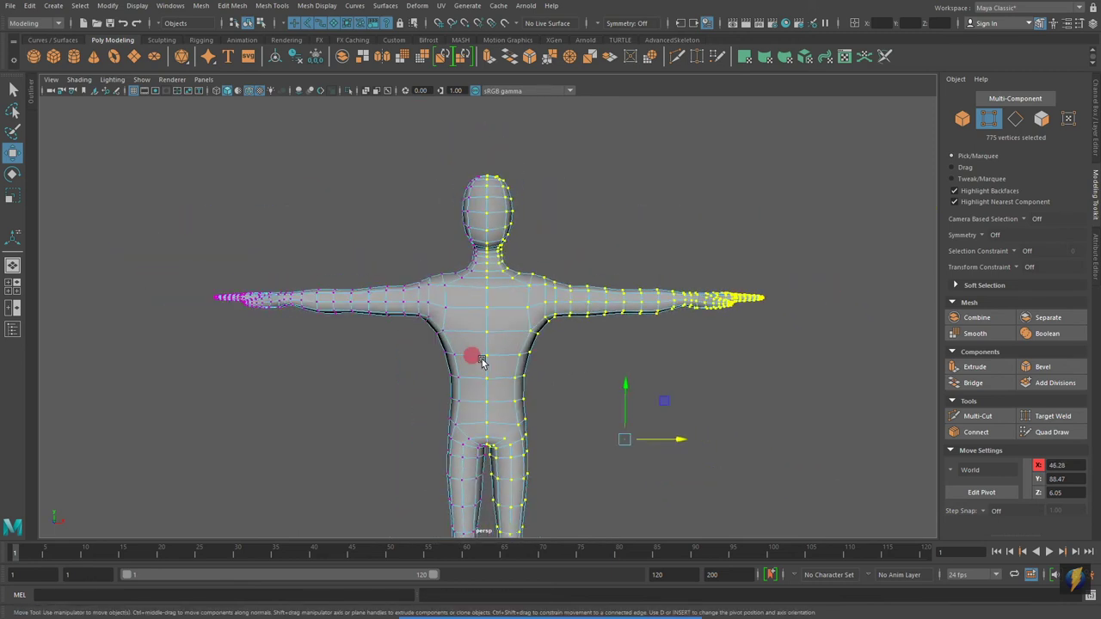
alt+middle_drag(482, 361, 455, 320)
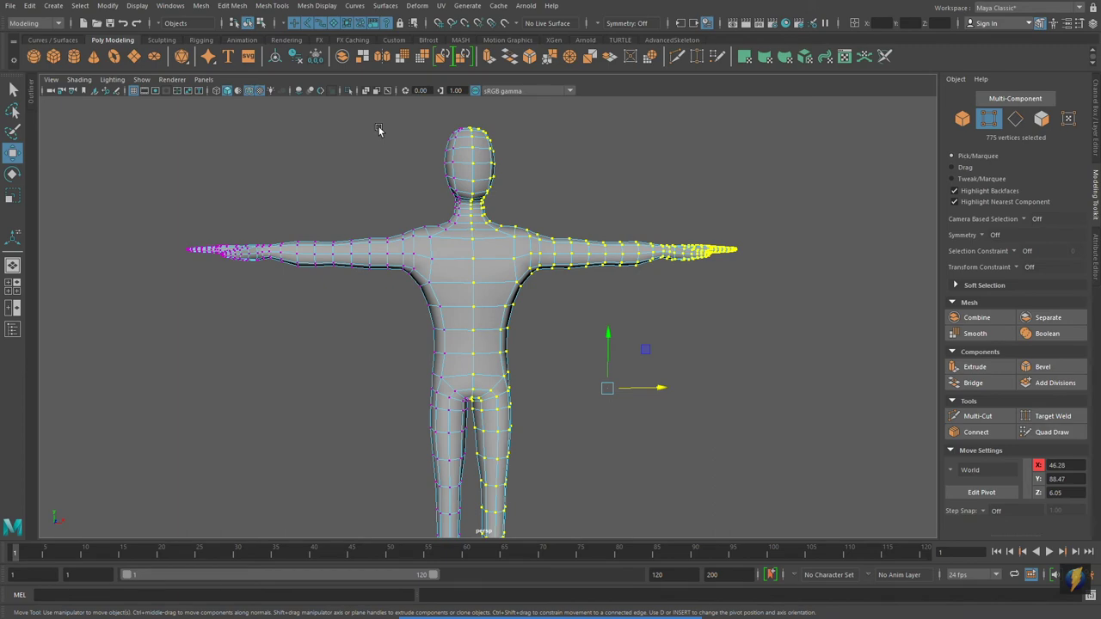
scroll(493, 392, down, 3)
drag(284, 175, 735, 503)
scroll(553, 315, up, 6)
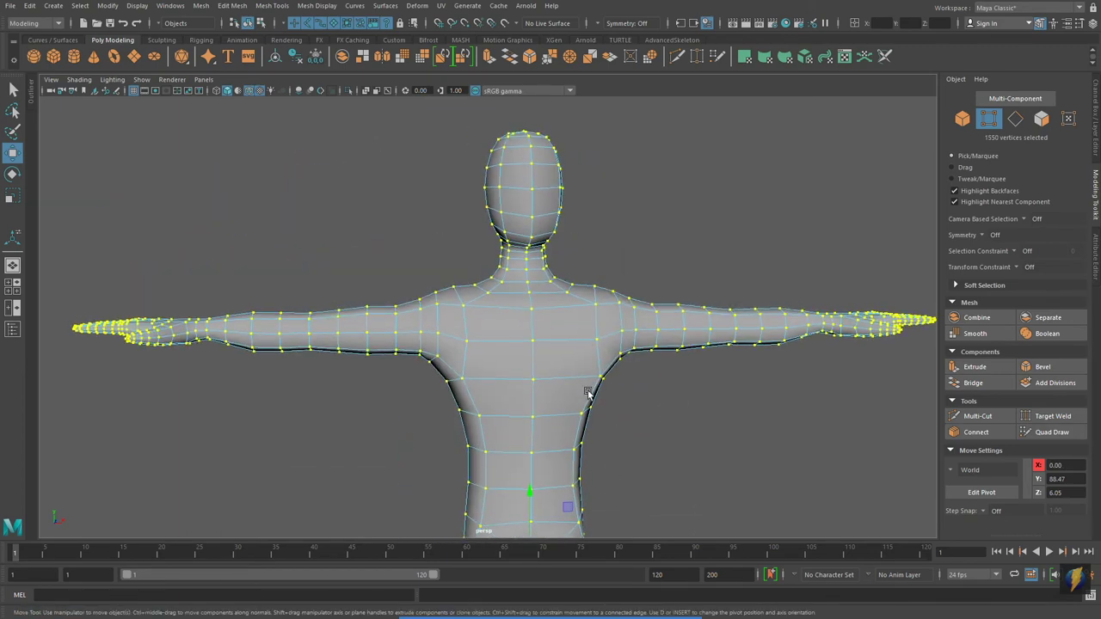
Turn on the Poly Count heads-up display.
click(138, 6)
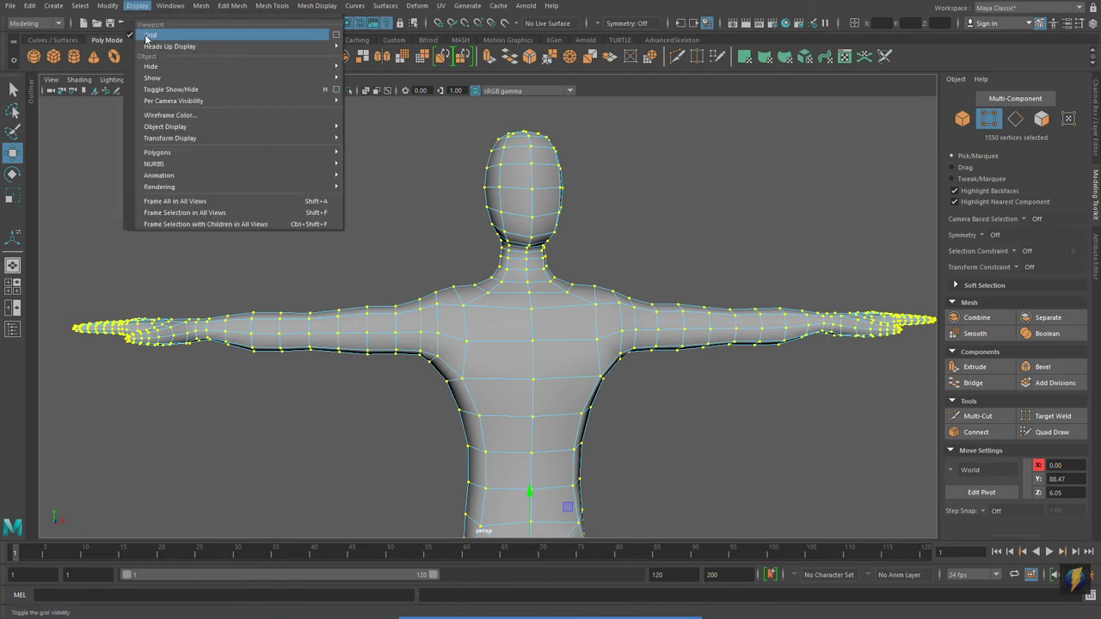
mouse_move(148, 46)
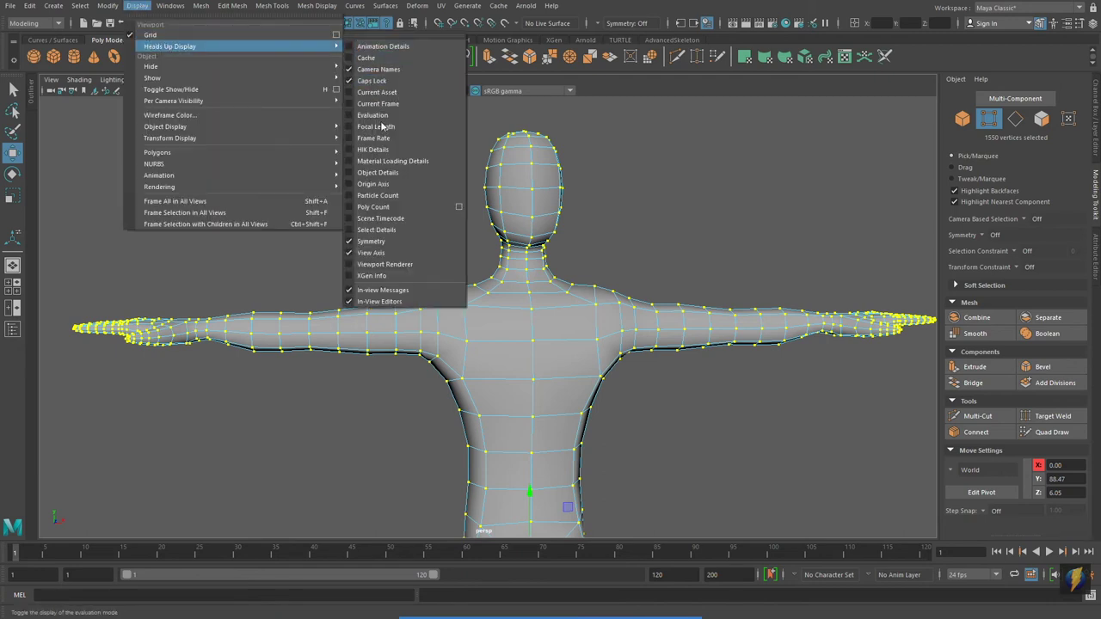
click(383, 206)
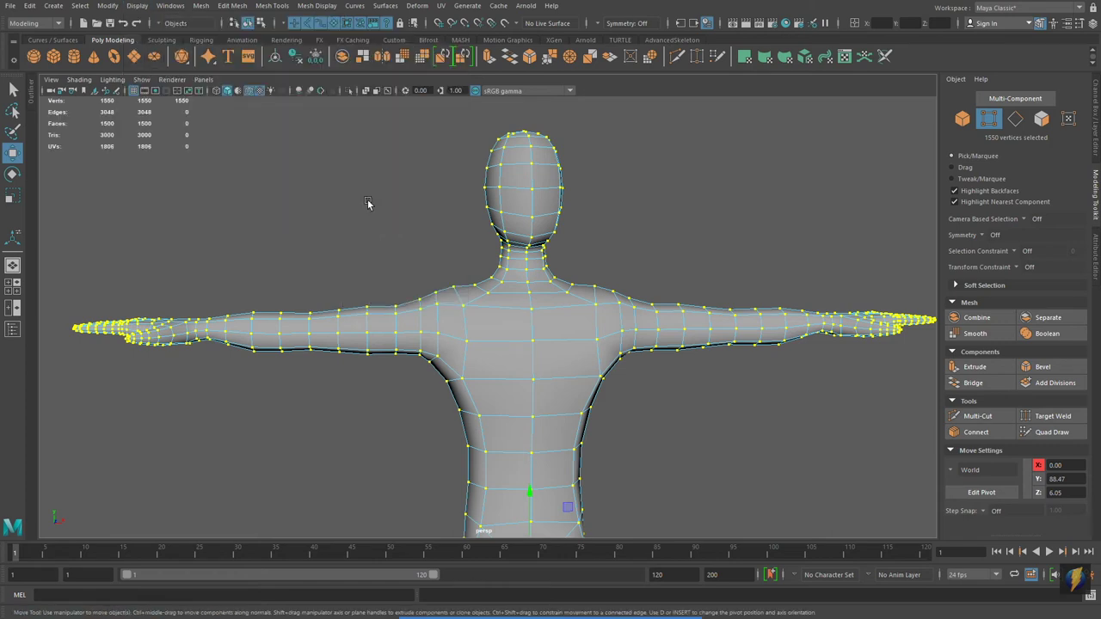
alt+middle_drag(212, 145, 245, 179)
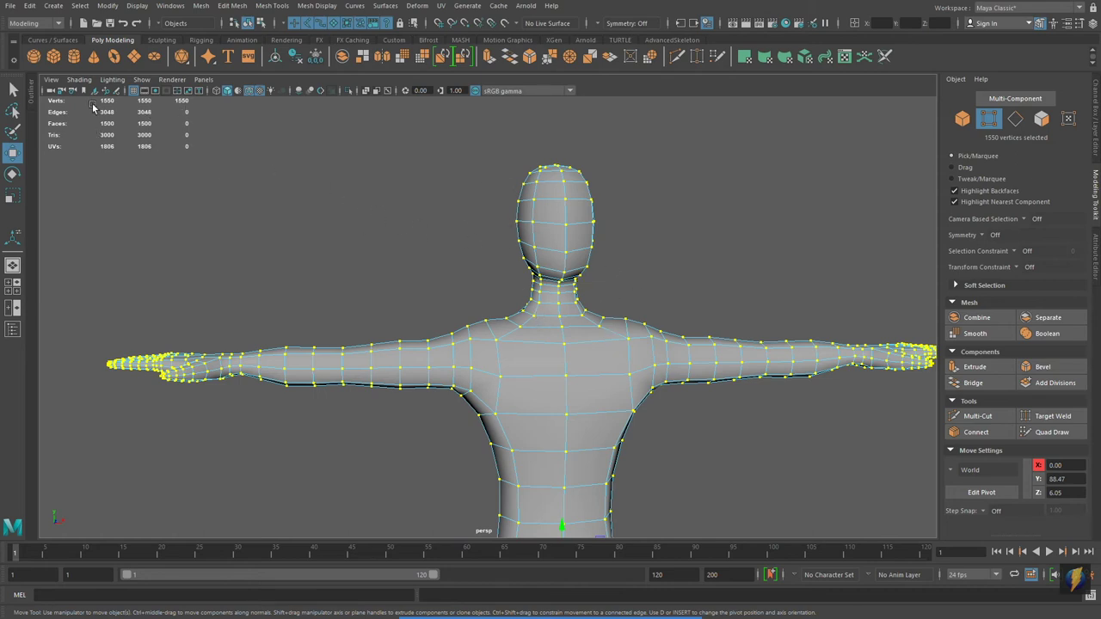
Merge all selected body vertices with a distance threshold of 0.01.
scroll(363, 294, down, 5)
alt+middle_drag(475, 349, 430, 242)
alt+right_drag(384, 277, 583, 348)
alt+middle_drag(596, 382, 612, 402)
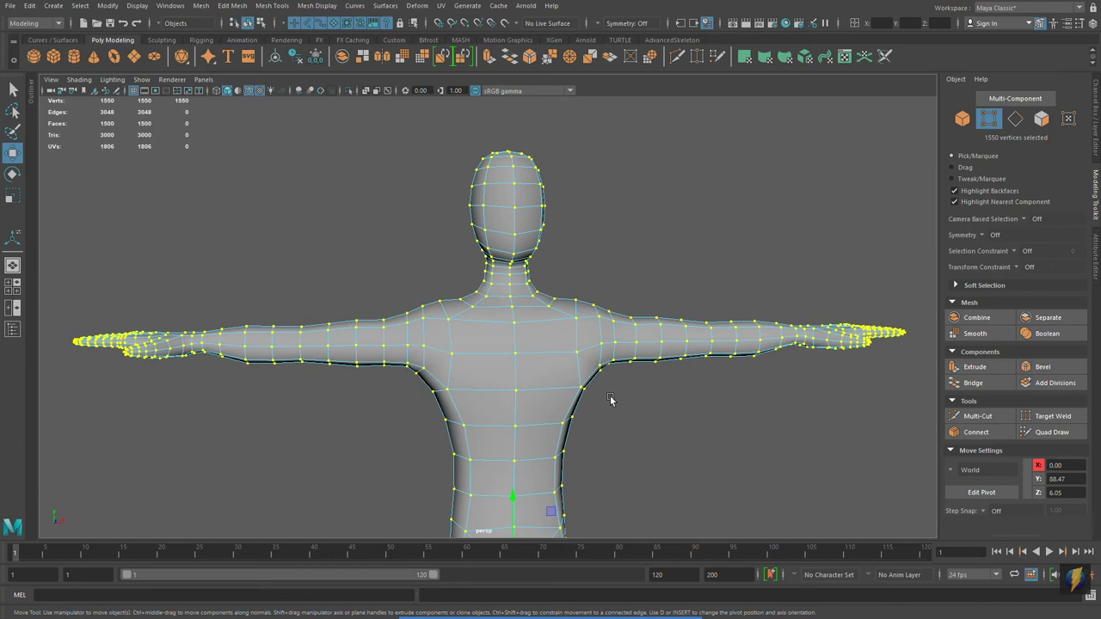
alt+drag(519, 344, 527, 349)
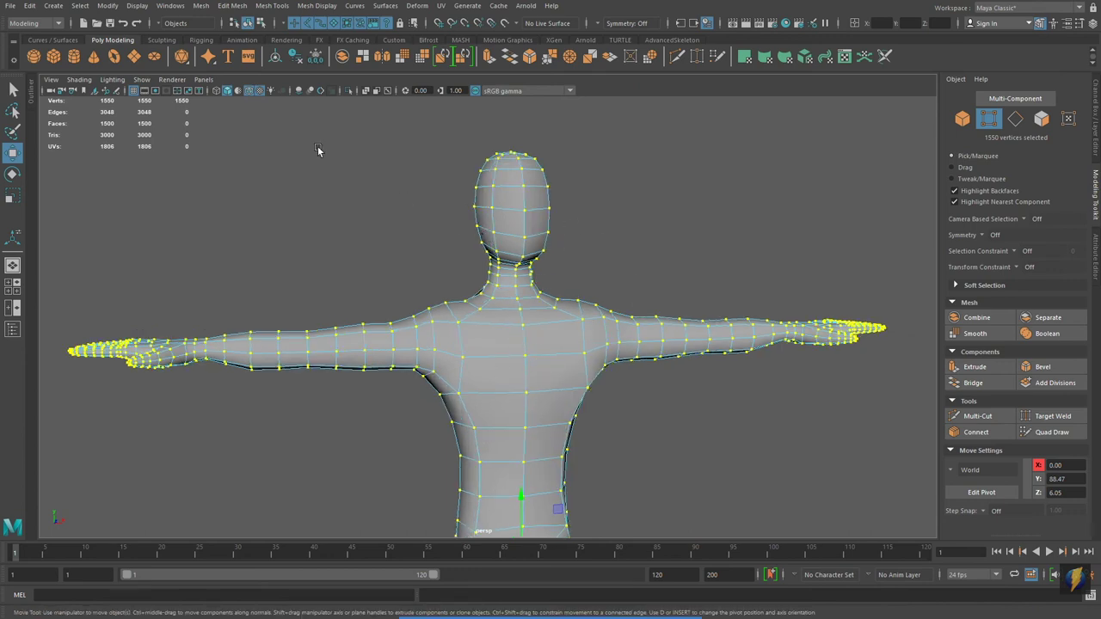
click(234, 7)
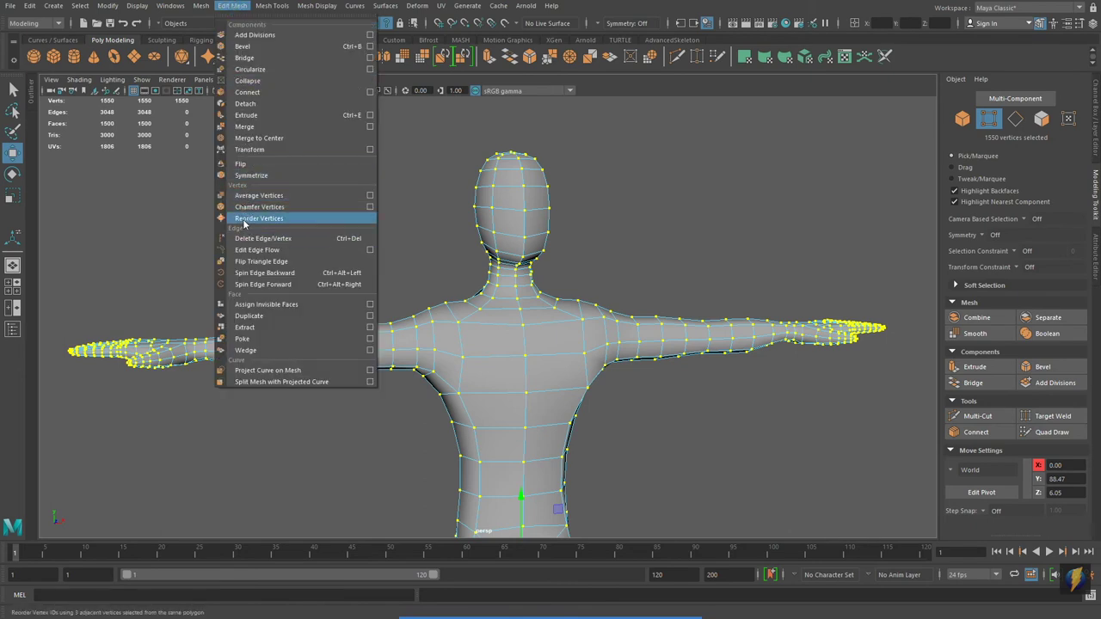
click(318, 126)
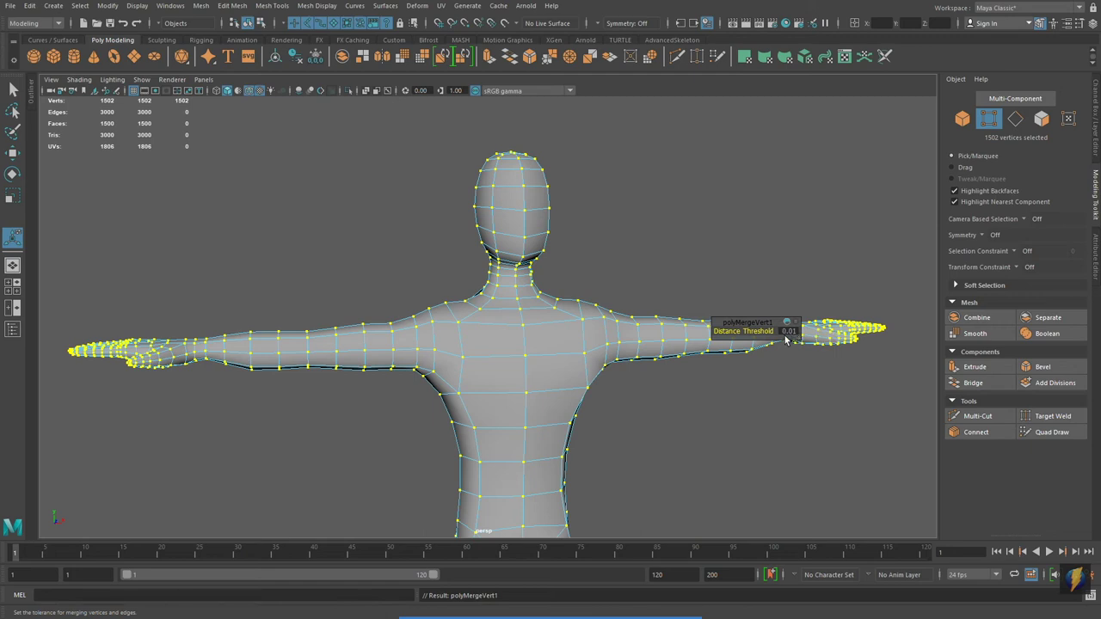
Test the merged seam by moving a centre-line chest vertex along X and back.
mouse_move(494, 326)
alt+middle_down()
mouse_move(479, 318)
mouse_move(491, 306)
alt+middle_up()
alt+right_drag(419, 358, 606, 365)
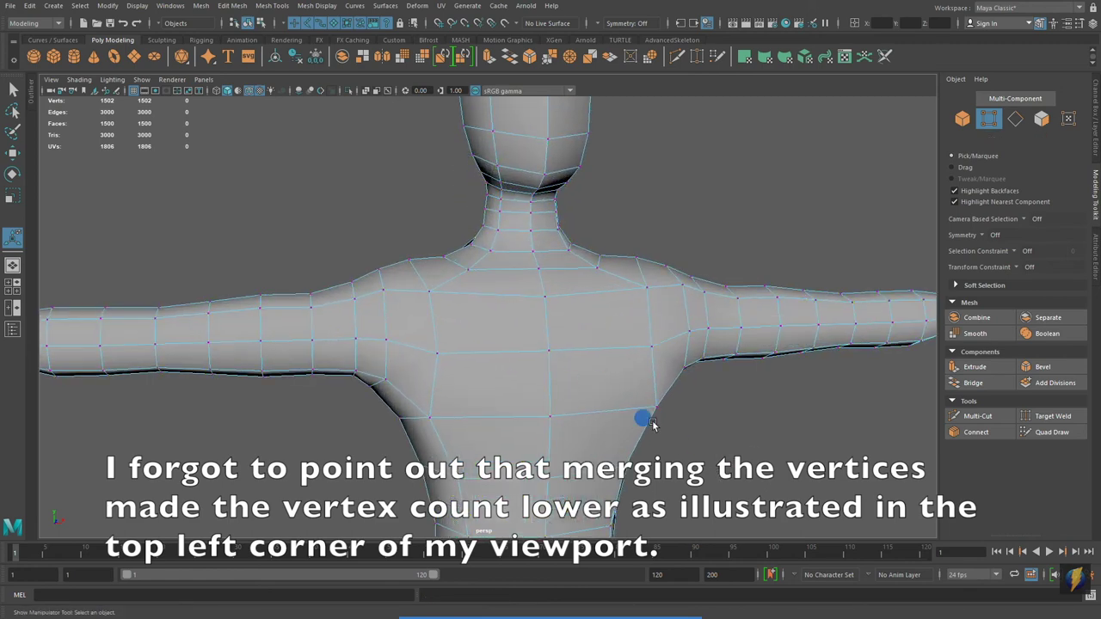
click(548, 351)
key(w)
drag(579, 351, 544, 351)
alt+drag(699, 414, 667, 400)
double_click(728, 318)
Return the body to object mode and turn off the wireframe-on-shaded display.
alt+right_drag(801, 417, 619, 409)
alt+drag(468, 382, 512, 381)
alt+right_drag(511, 381, 416, 325)
alt+drag(417, 325, 580, 285)
mouse_move(580, 285)
alt+right_down()
mouse_move(463, 390)
mouse_move(583, 271)
mouse_move(568, 264)
mouse_move(594, 249)
alt+right_up()
alt+drag(667, 336, 702, 366)
click(74, 80)
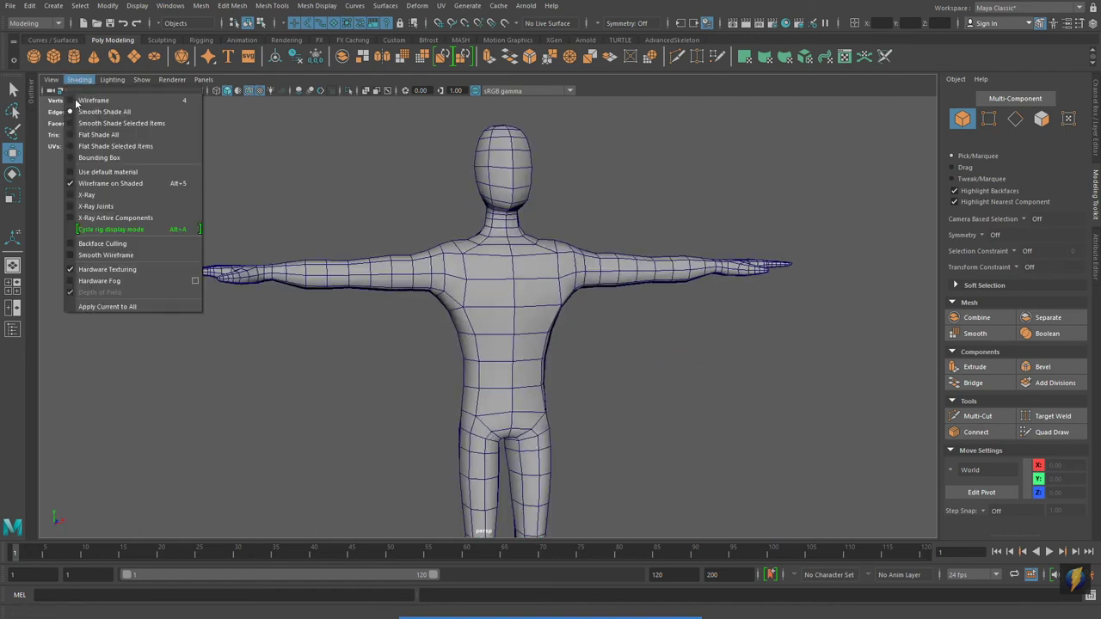
click(136, 200)
alt+drag(495, 332, 448, 333)
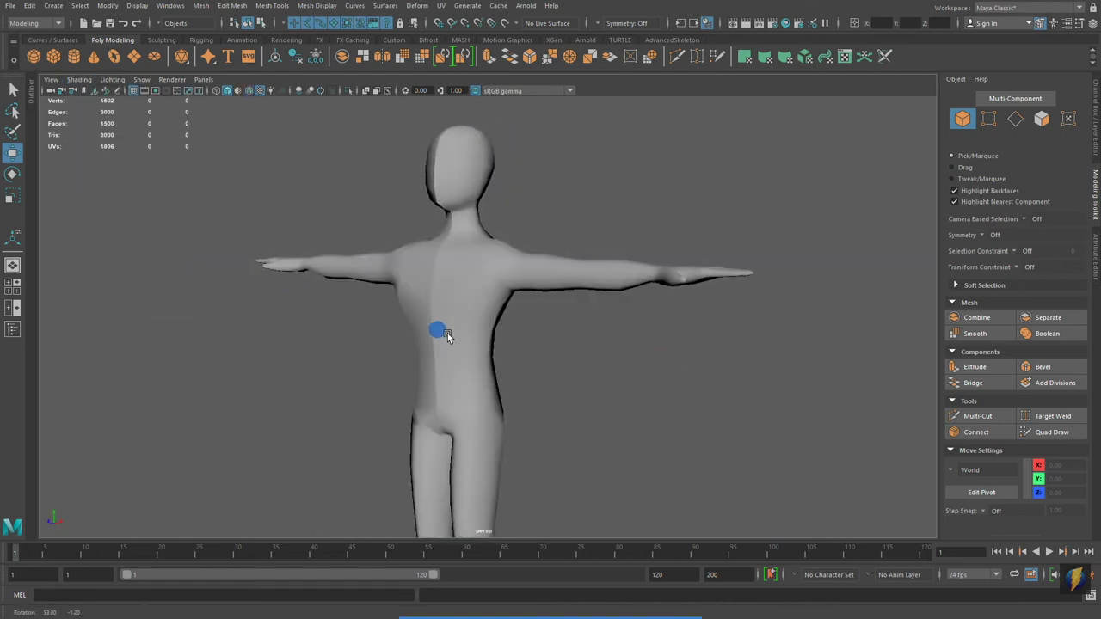
Examine the shading along the body's centre seam at close range and from several angles.
click(79, 79)
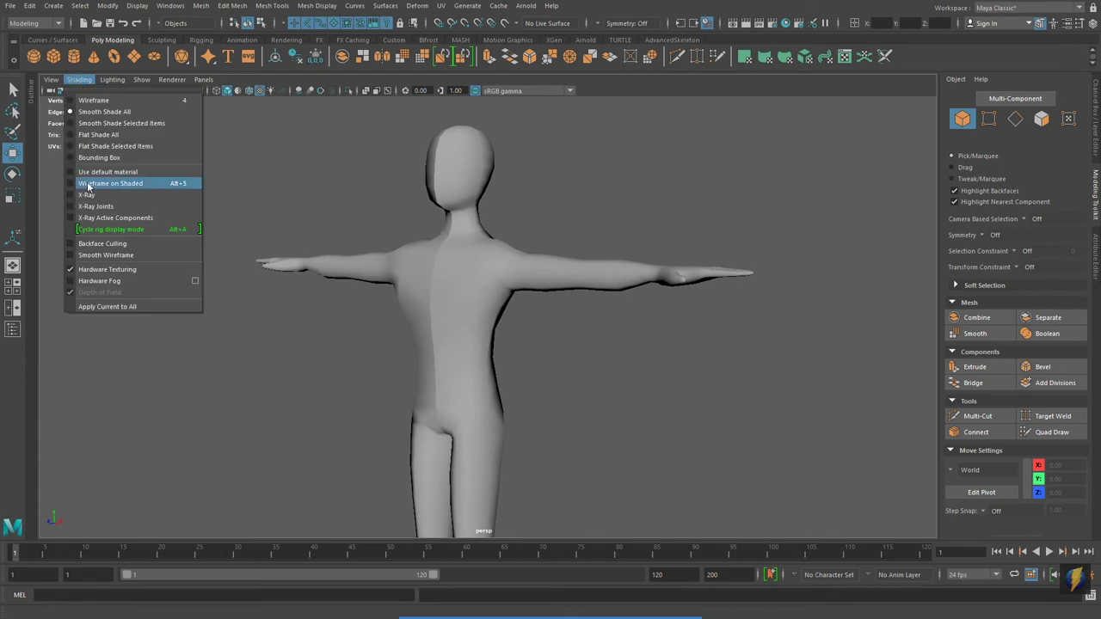
click(493, 345)
alt+right_drag(494, 346, 635, 350)
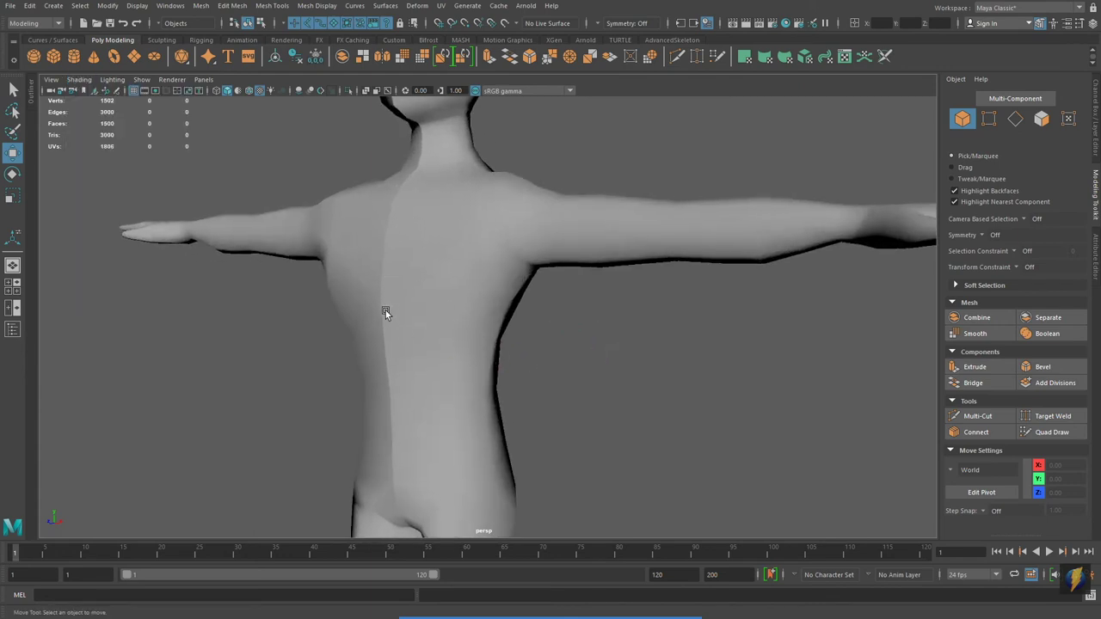
alt+drag(473, 198, 431, 312)
alt+right_drag(430, 313, 246, 306)
alt+drag(246, 306, 324, 250)
alt+right_drag(325, 253, 467, 306)
alt+middle_drag(467, 305, 458, 370)
Soften the edge loop running around the body's centre line and return to object mode.
right_drag(486, 295, 485, 257)
double_click(511, 298)
alt+drag(558, 314, 537, 305)
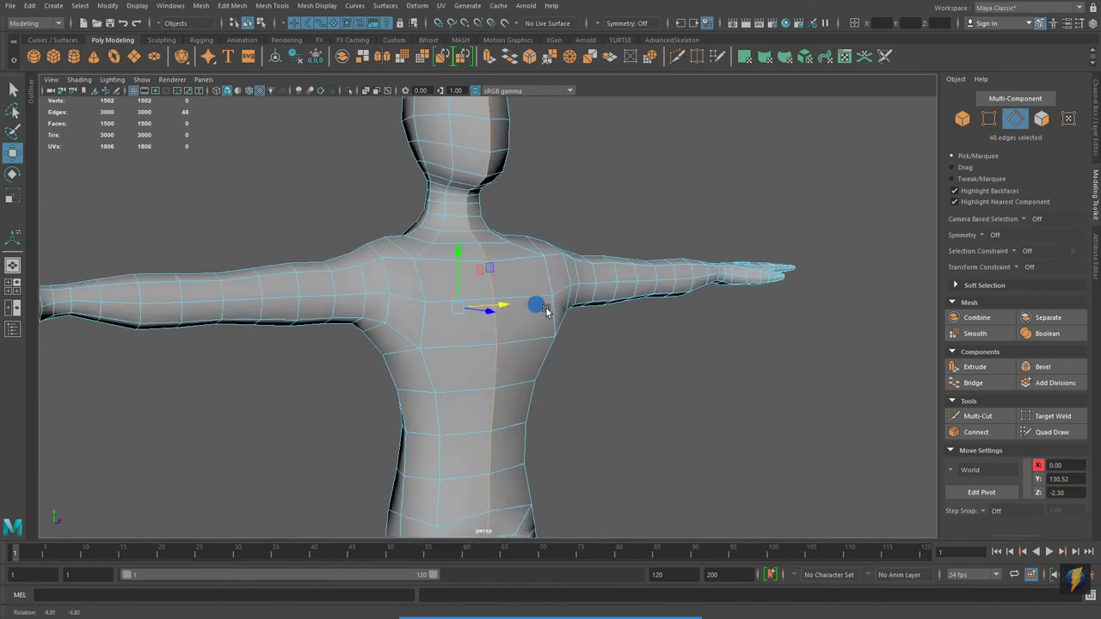
alt+drag(465, 256, 462, 242)
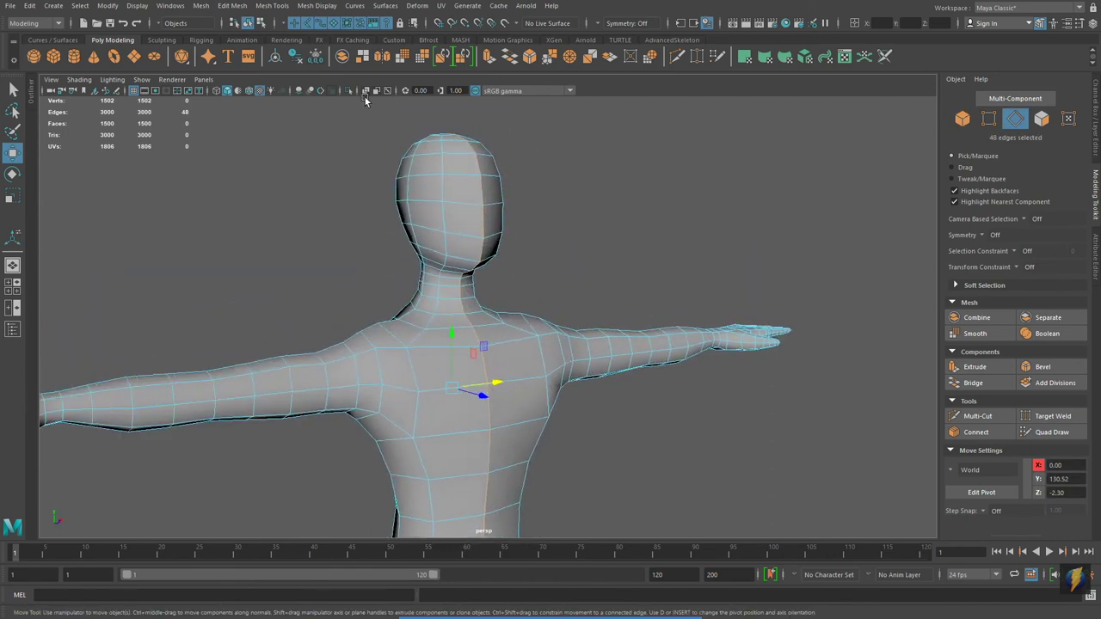
click(318, 6)
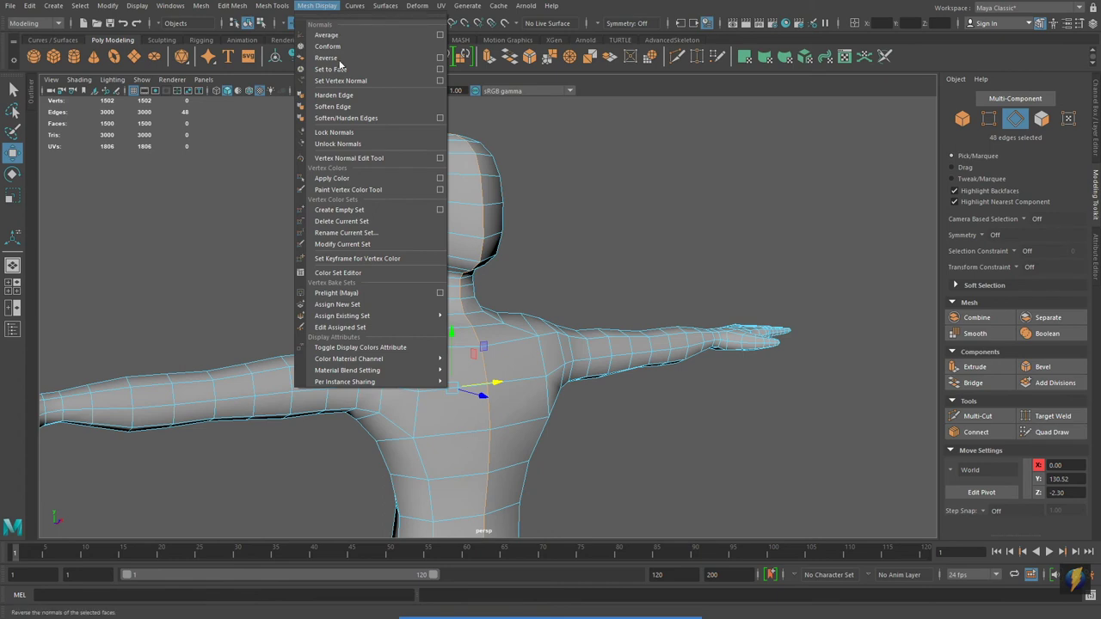
click(344, 106)
right_drag(465, 221, 506, 193)
scroll(555, 236, down, 3)
scroll(594, 258, down, 3)
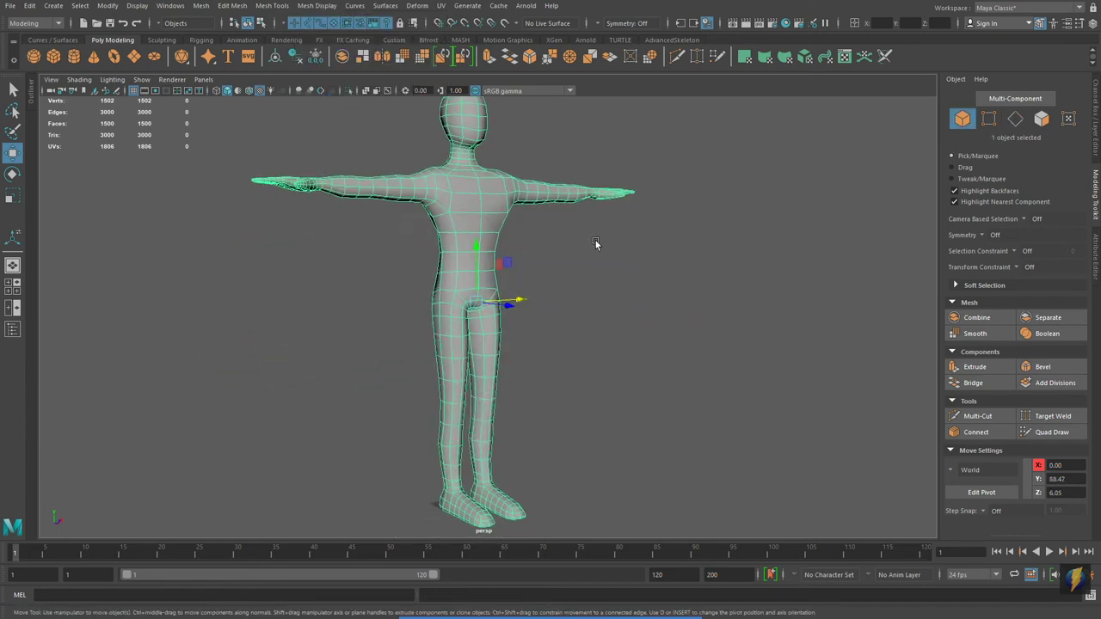
Inspect the softened centre seam with the body deselected and selected.
click(661, 300)
alt+drag(757, 300, 648, 301)
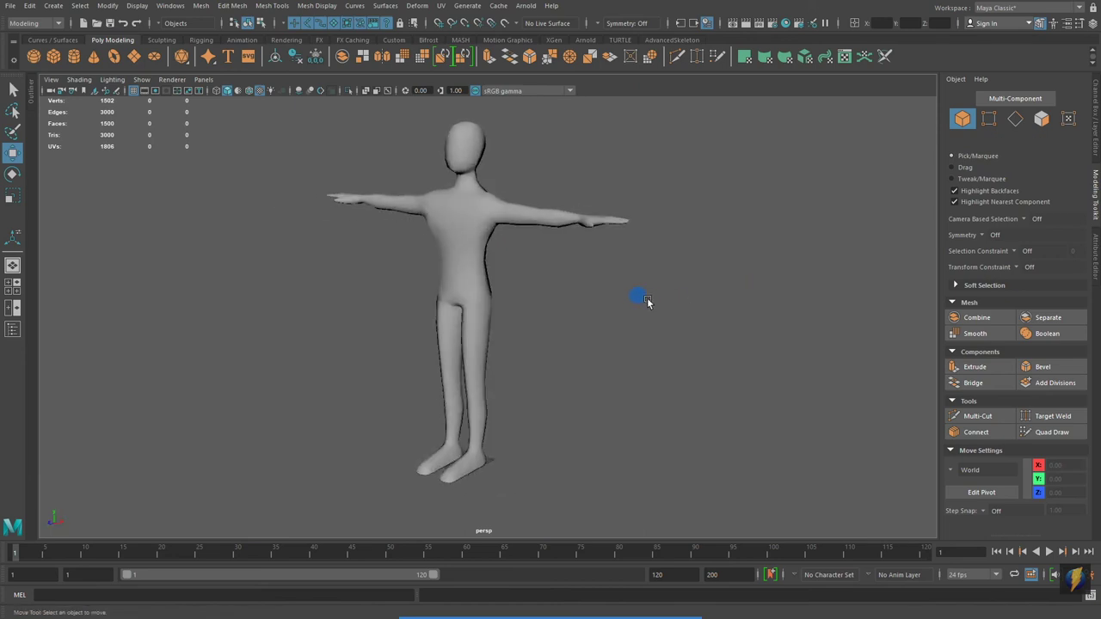
click(482, 256)
alt+drag(389, 302, 339, 307)
scroll(428, 317, up, 3)
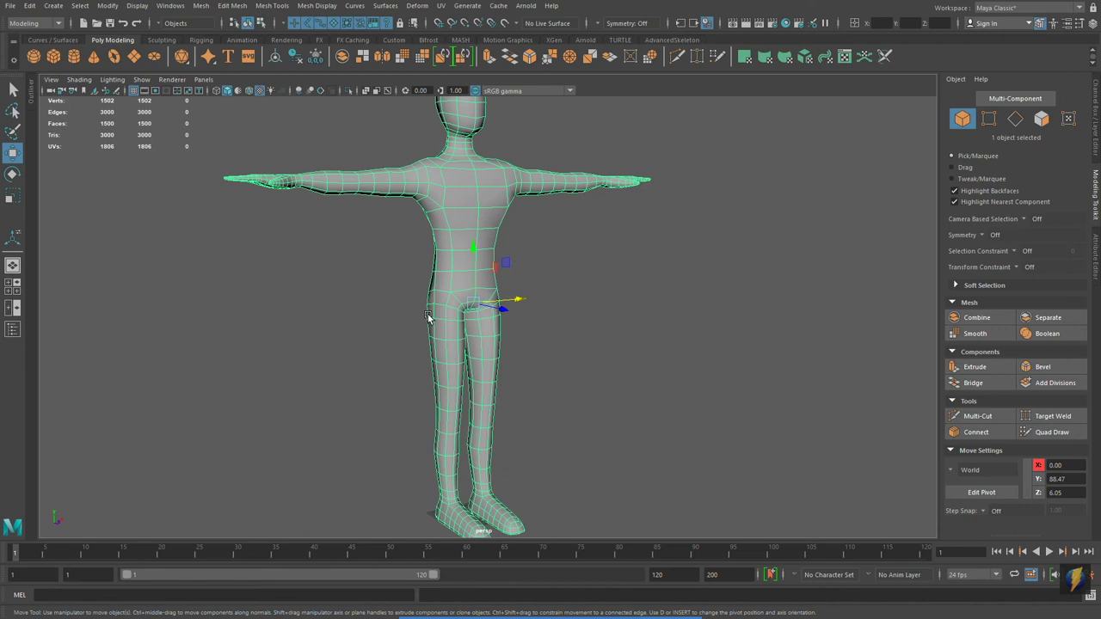
key(alt)
alt+right_drag(653, 360, 578, 358)
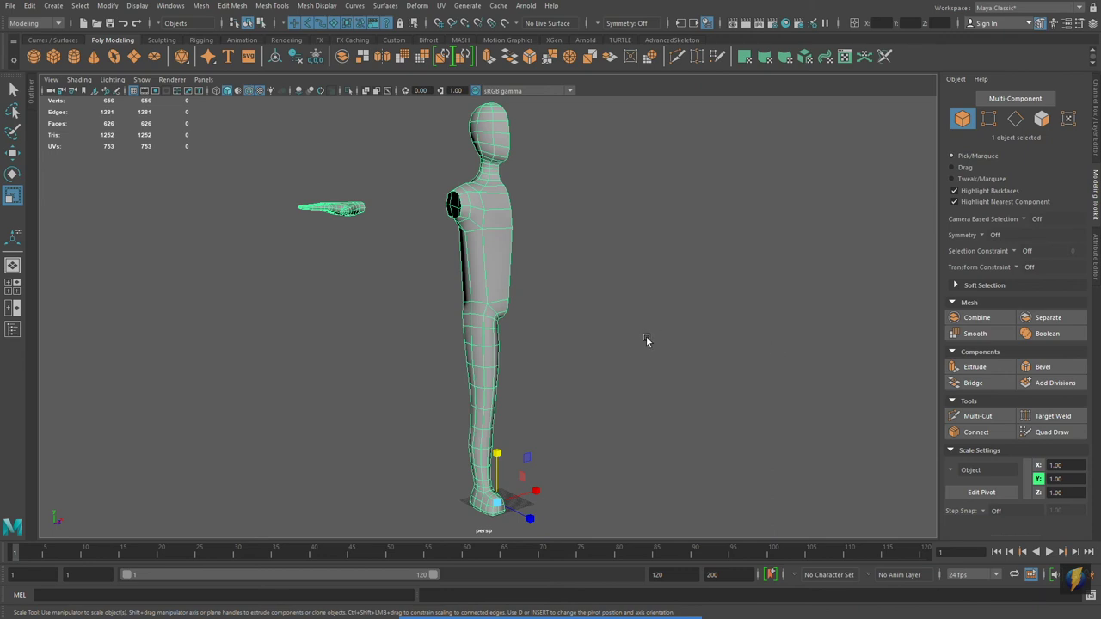
Open the Duplicate Special options for the half-body with the detached hand and reset the settings.
alt+drag(486, 396, 467, 356)
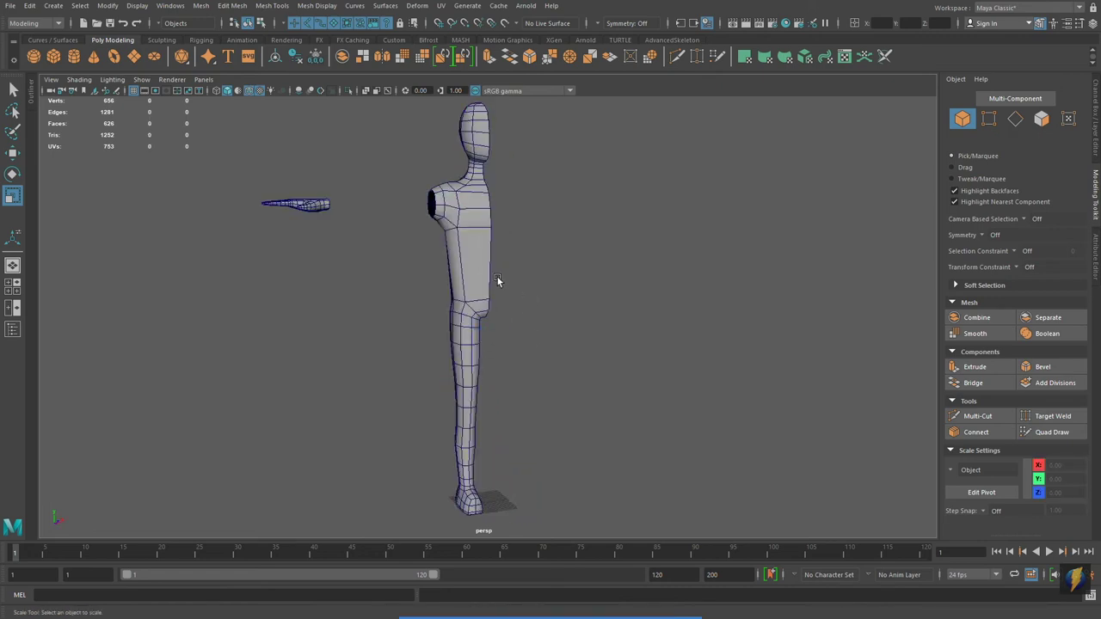
alt+drag(601, 325, 703, 284)
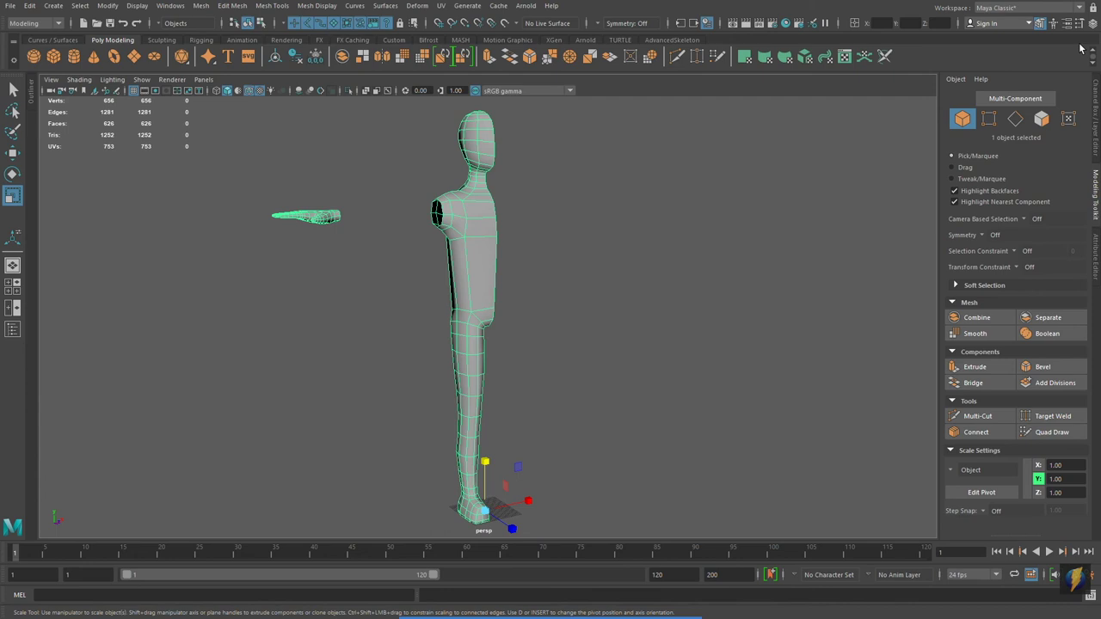
click(28, 6)
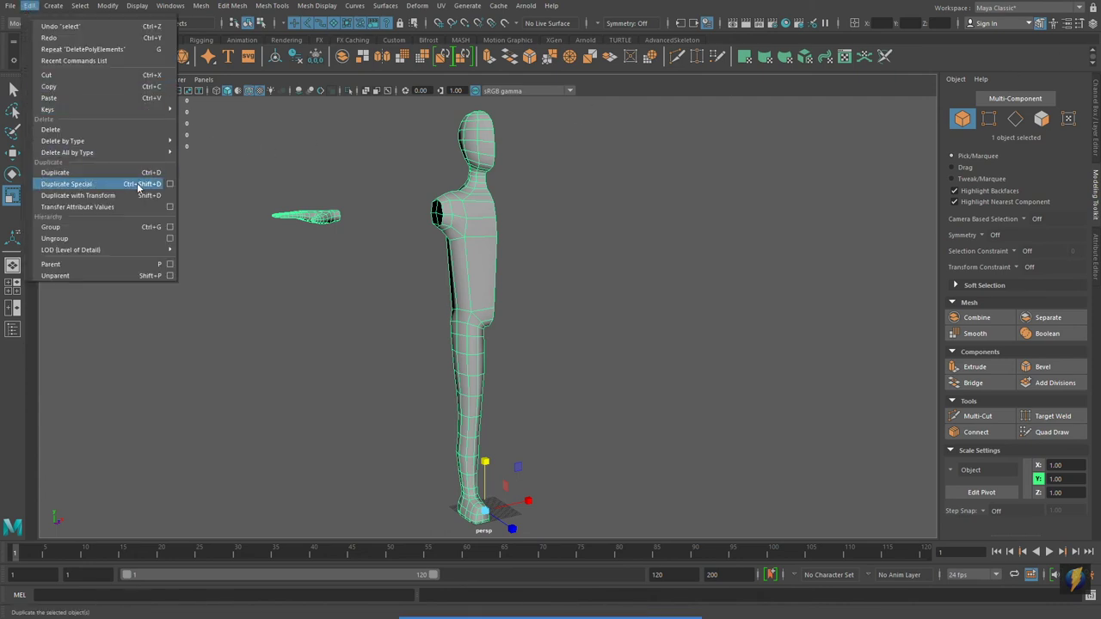
click(169, 184)
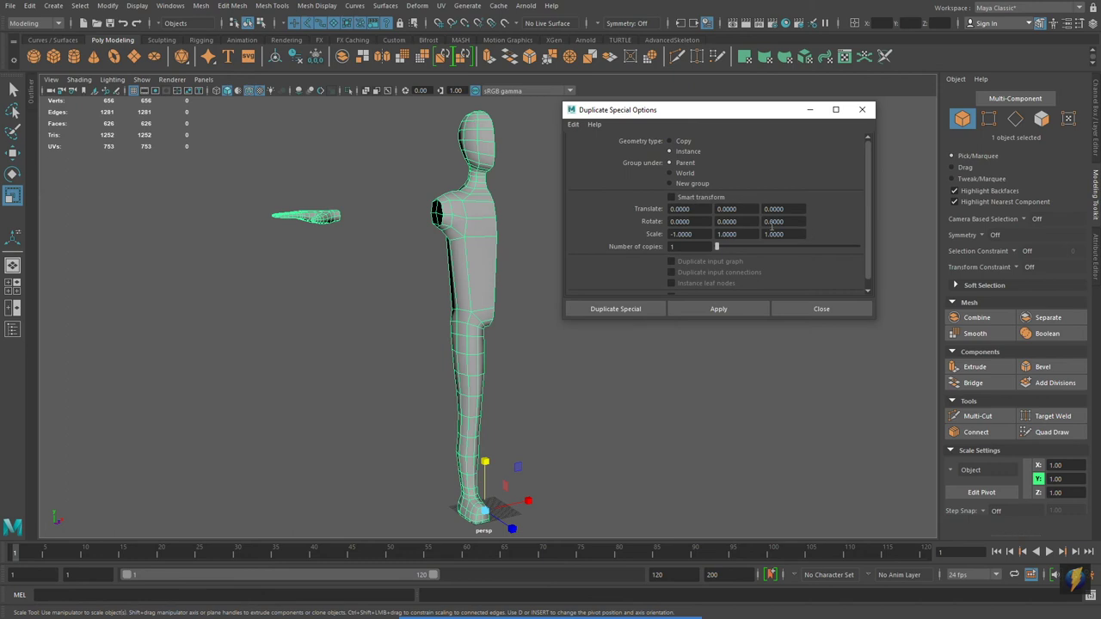
click(573, 125)
click(603, 148)
Create a mirrored instance of the half-body using Duplicate Special with Scale X -1 and geometry type Instance.
click(695, 234)
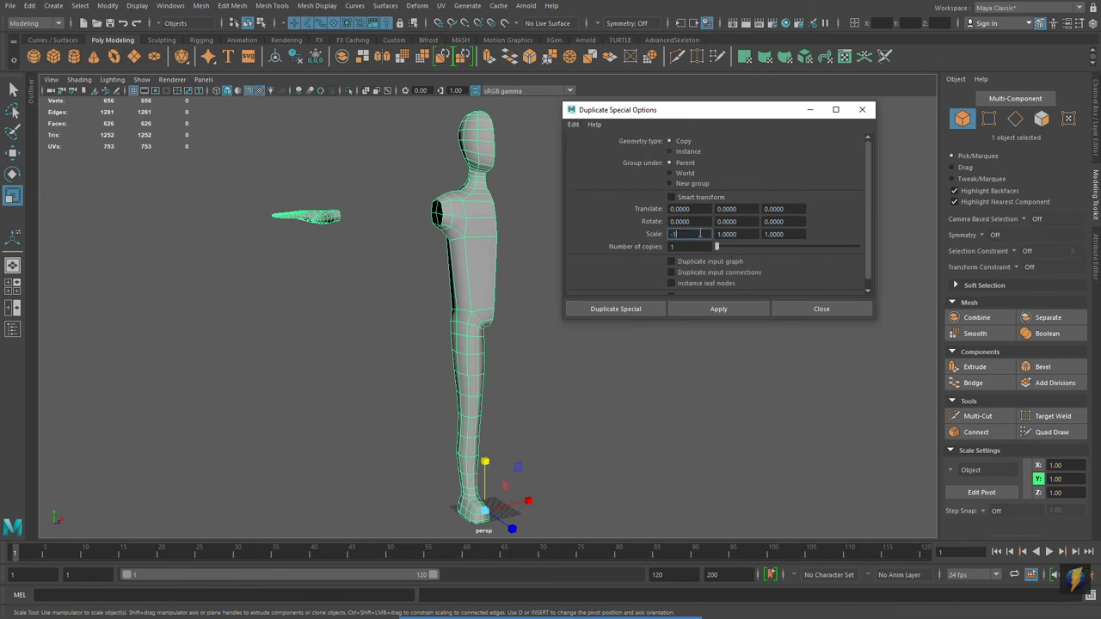
click(670, 150)
alt+middle_drag(413, 273, 345, 255)
alt+drag(353, 258, 370, 264)
click(718, 309)
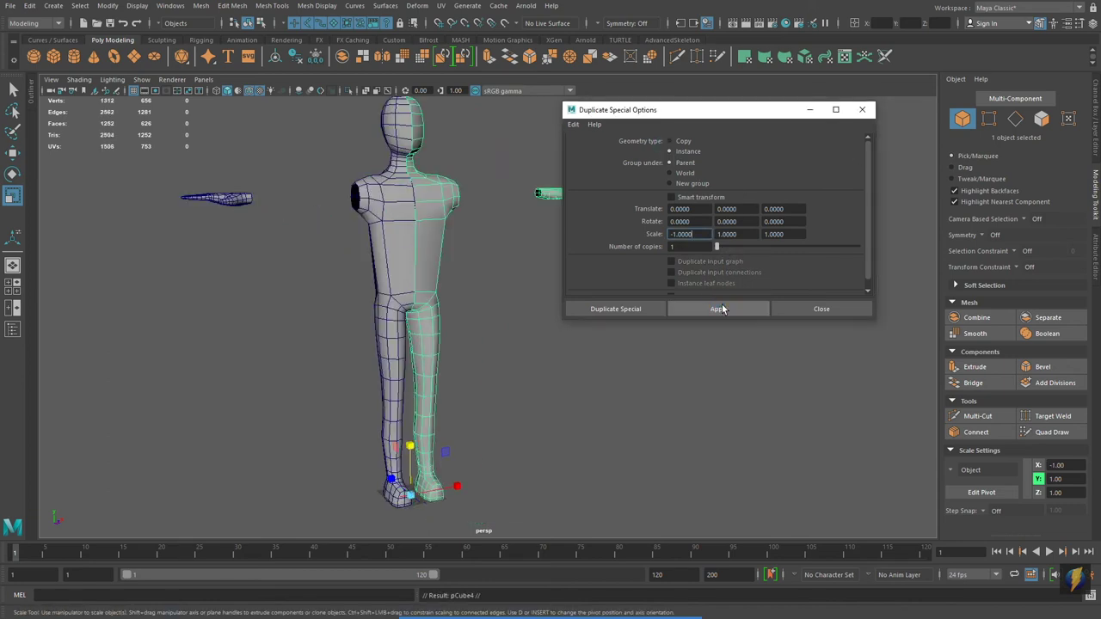
Close the Duplicate Special options and inspect the two mirrored half-bodies.
click(863, 112)
alt+middle_drag(535, 232, 629, 253)
alt+drag(630, 253, 656, 260)
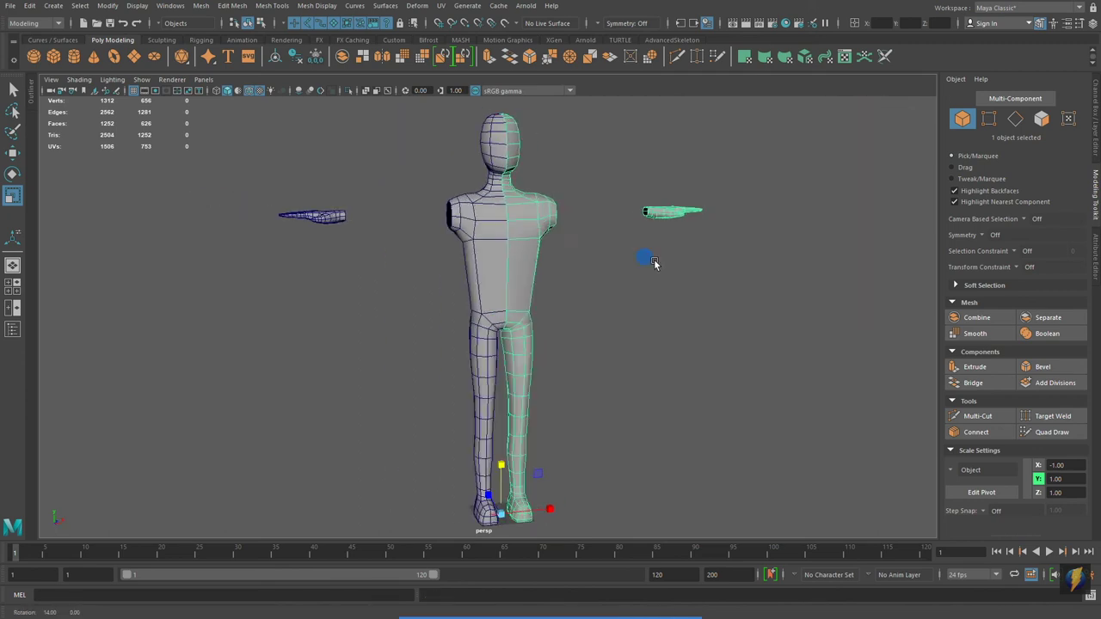
click(487, 253)
alt+drag(532, 257, 627, 275)
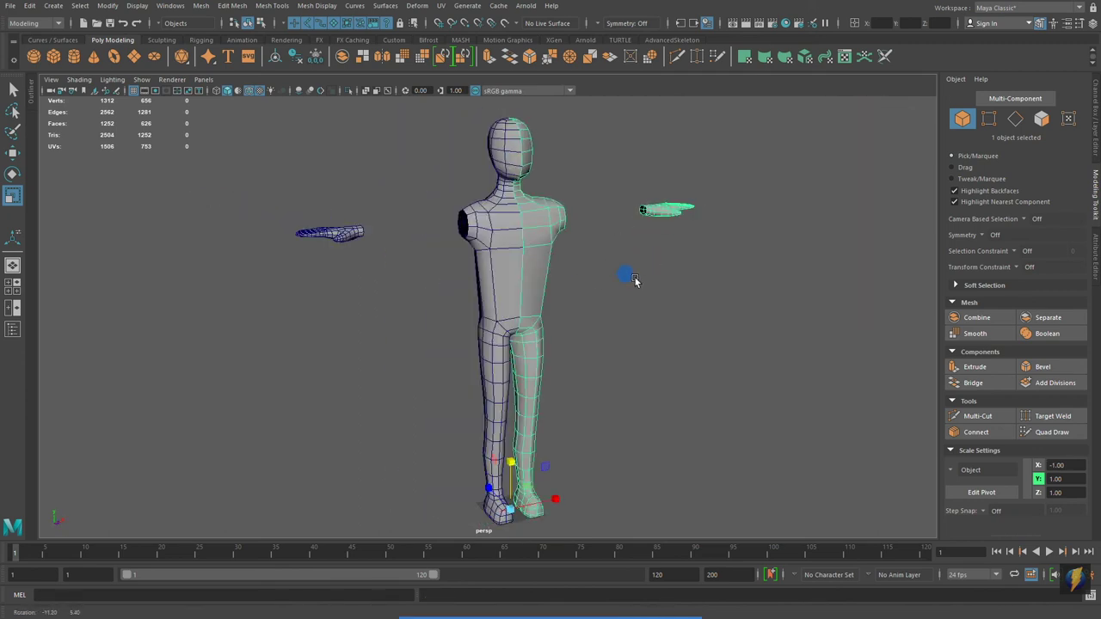
Select the border edge loops of the open shoulder and the detached hand's wrist on one half-body.
alt+right_drag(491, 255, 643, 275)
alt+middle_drag(642, 275, 731, 374)
alt+right_drag(606, 349, 628, 353)
alt+drag(623, 359, 635, 327)
right_drag(640, 287, 644, 253)
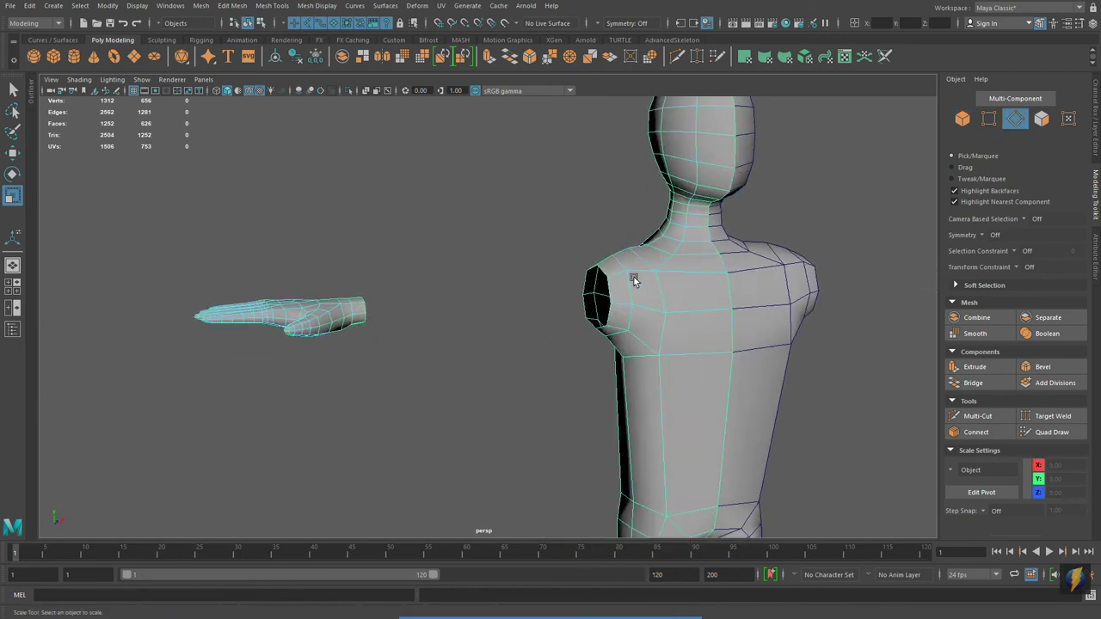
click(604, 272)
double_click(604, 273)
alt+drag(641, 299, 567, 329)
shift+double_click(332, 315)
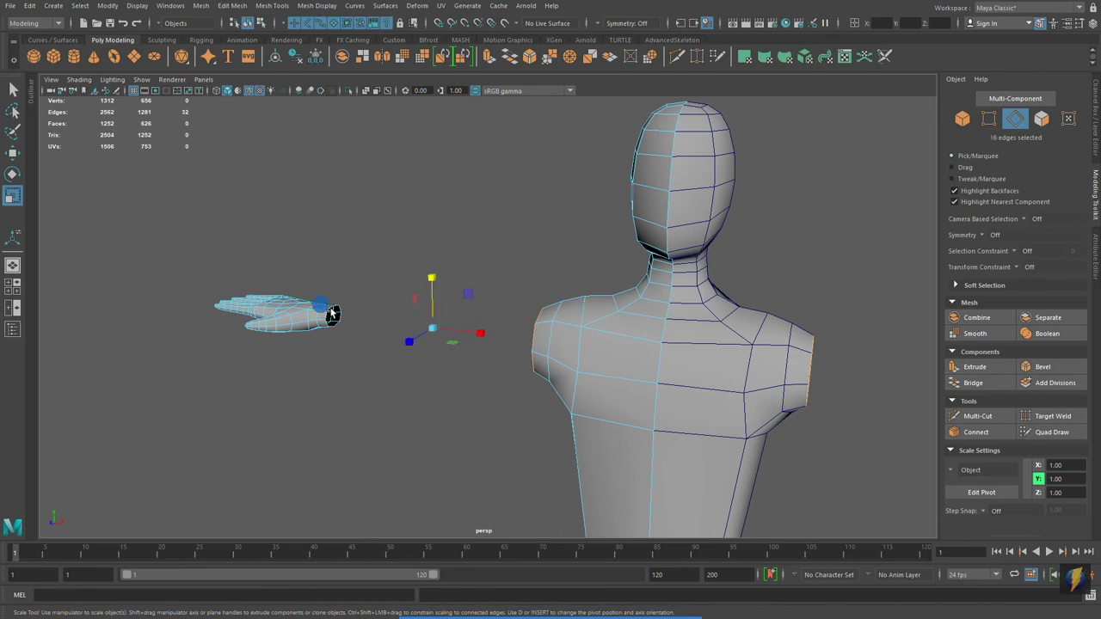
Bridge the shoulder and wrist border edges into an arm with 5 divisions.
alt+drag(478, 326, 511, 287)
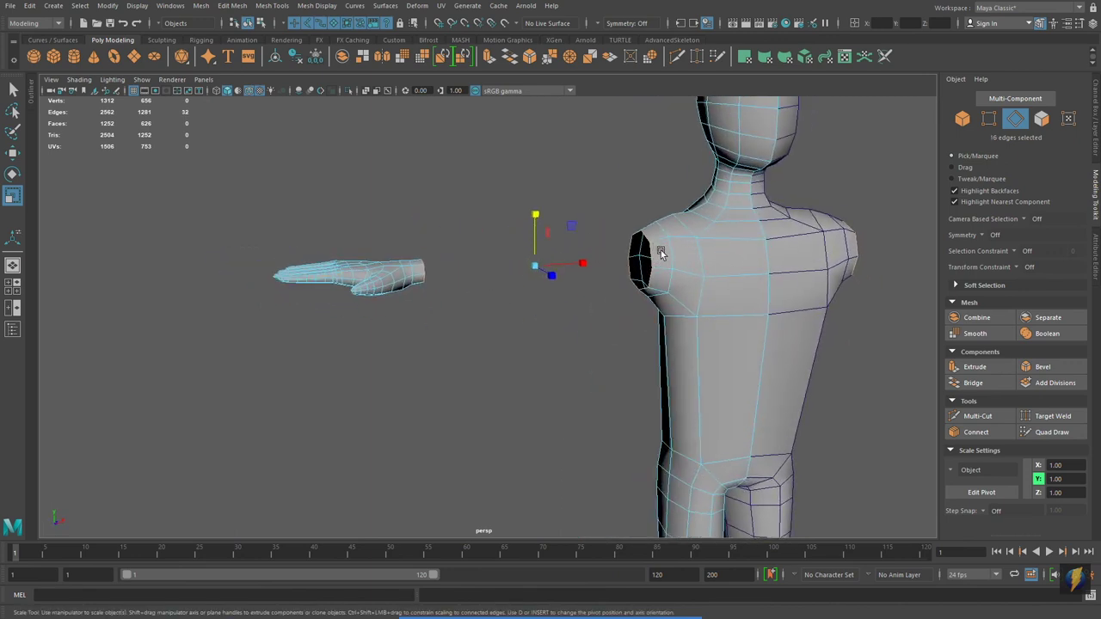
alt+drag(611, 284, 438, 282)
alt+drag(546, 271, 555, 264)
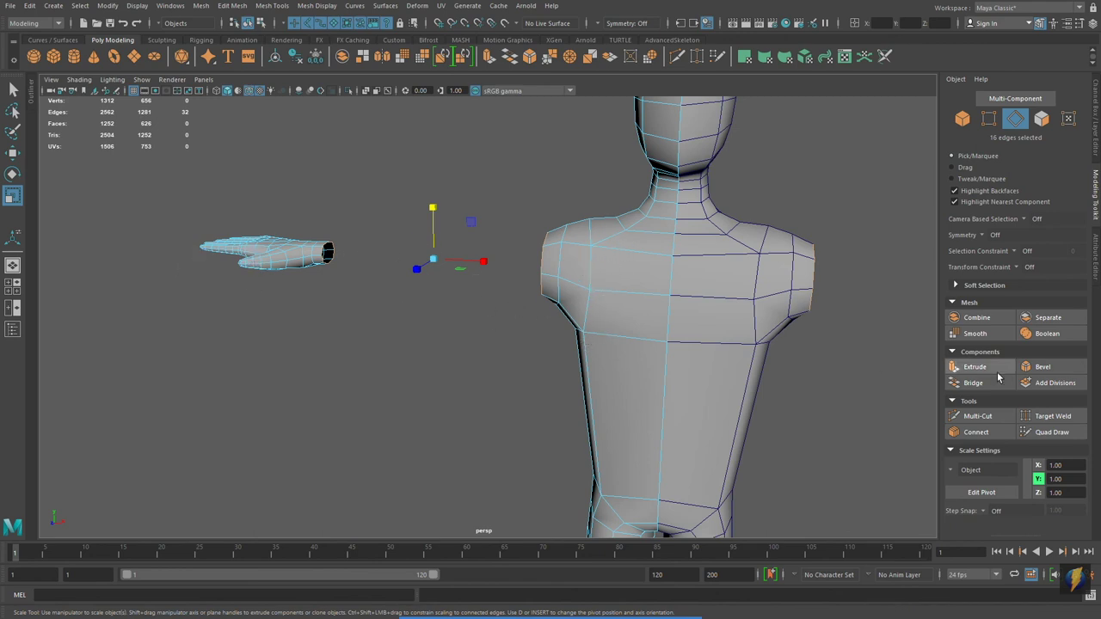
click(977, 383)
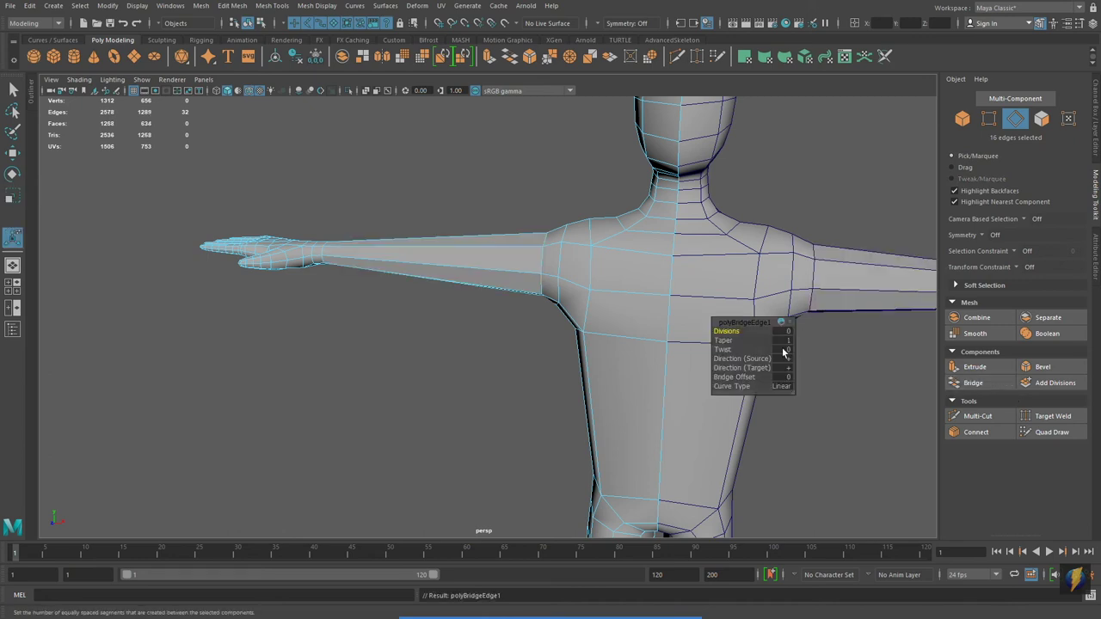
middle_drag(721, 323, 751, 332)
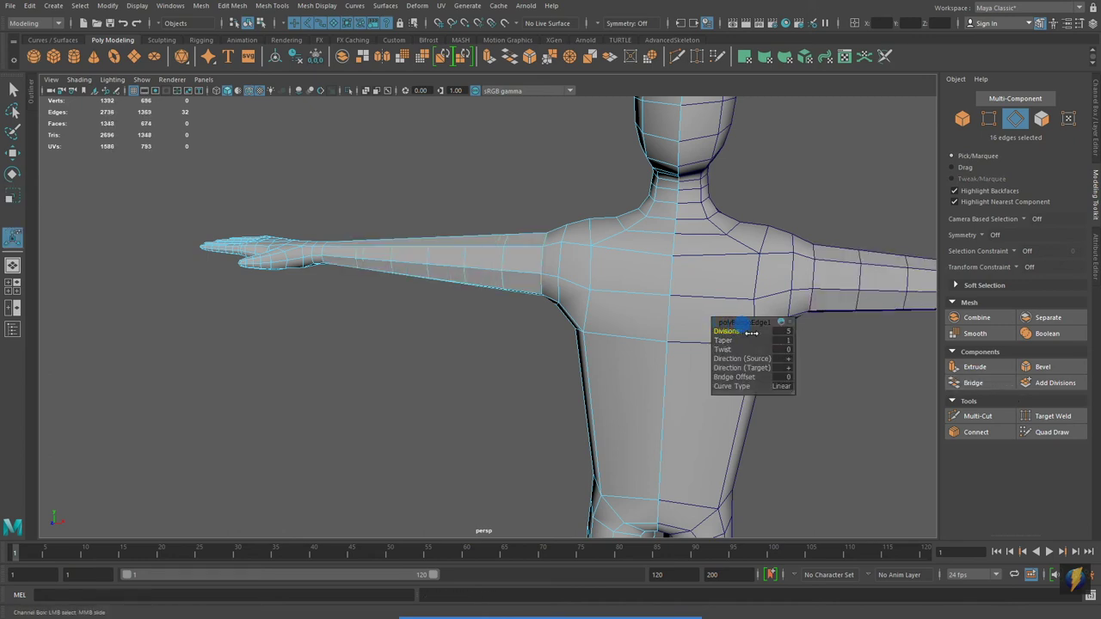
Insert two horizontal edge loops around the torso between chest and hips with Multi-Cut, then leave the tool.
alt+drag(751, 332, 652, 236)
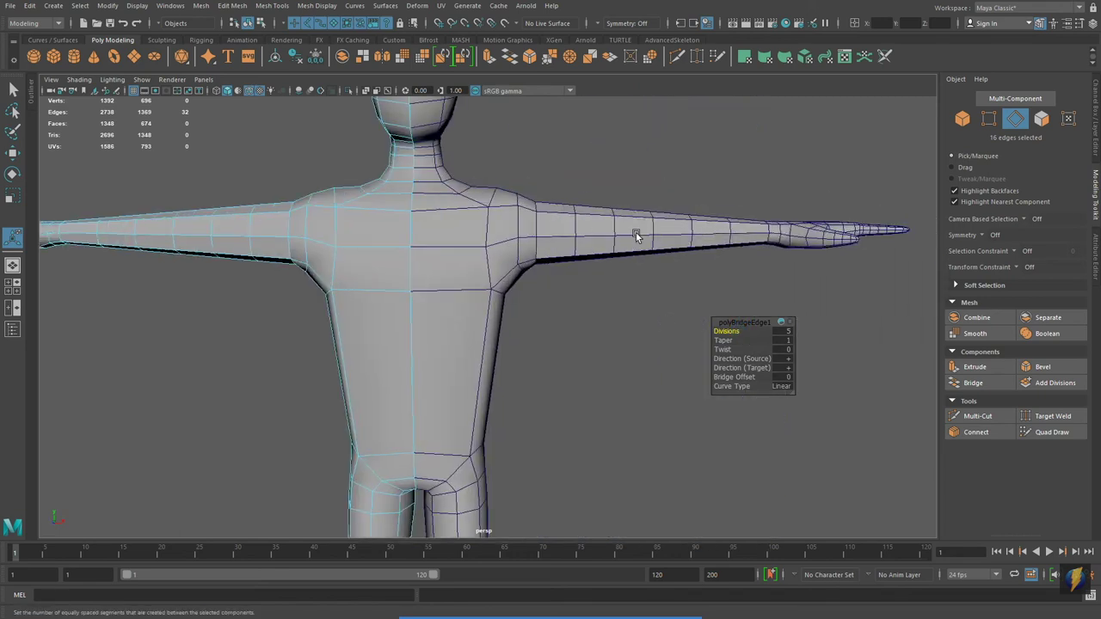
alt+drag(544, 262, 516, 290)
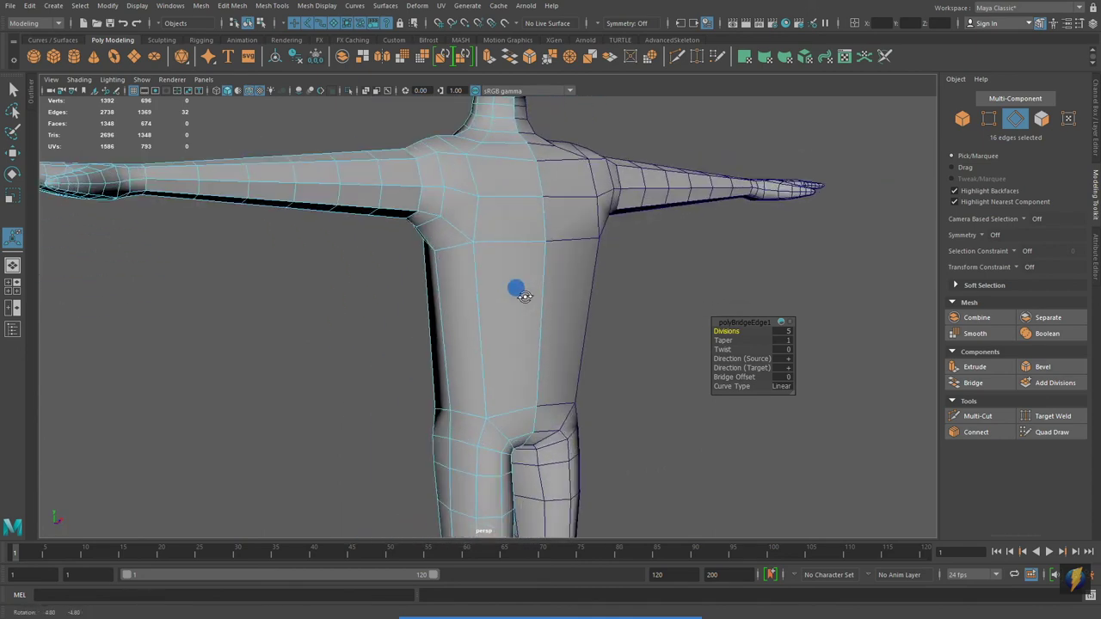
click(980, 417)
alt+drag(878, 385, 482, 293)
click(384, 298)
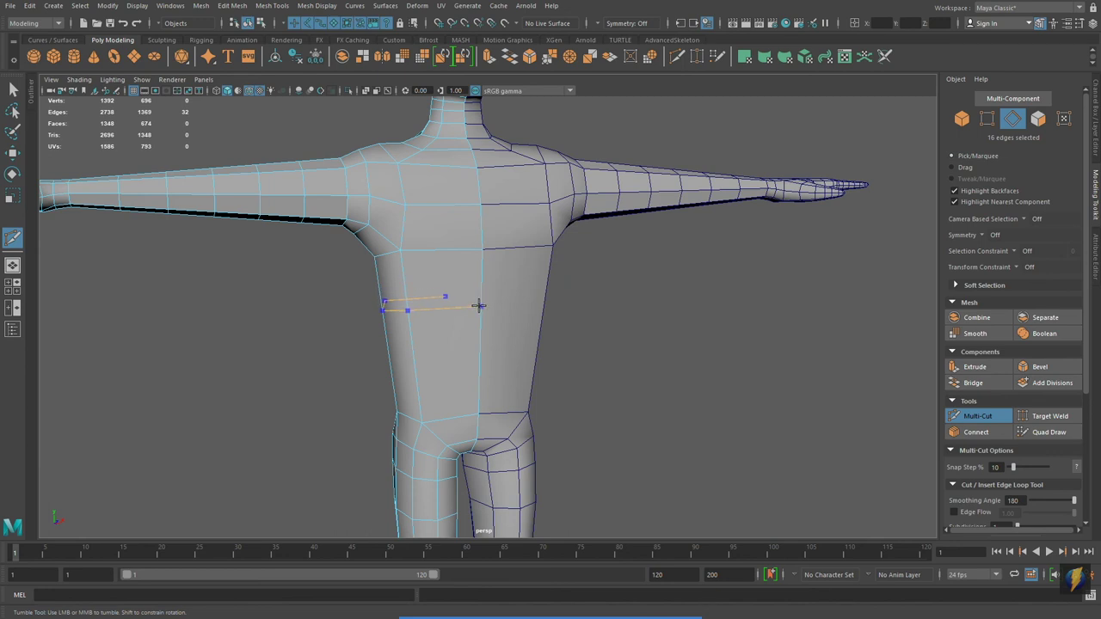
ctrl+click(479, 305)
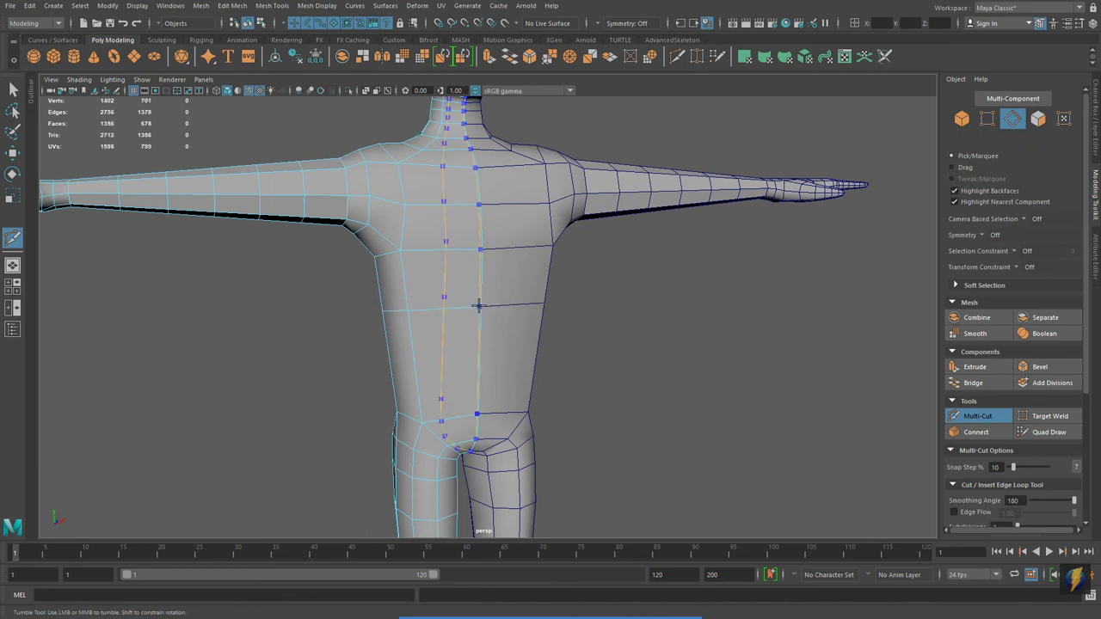
ctrl+click(474, 360)
alt+drag(580, 342, 545, 339)
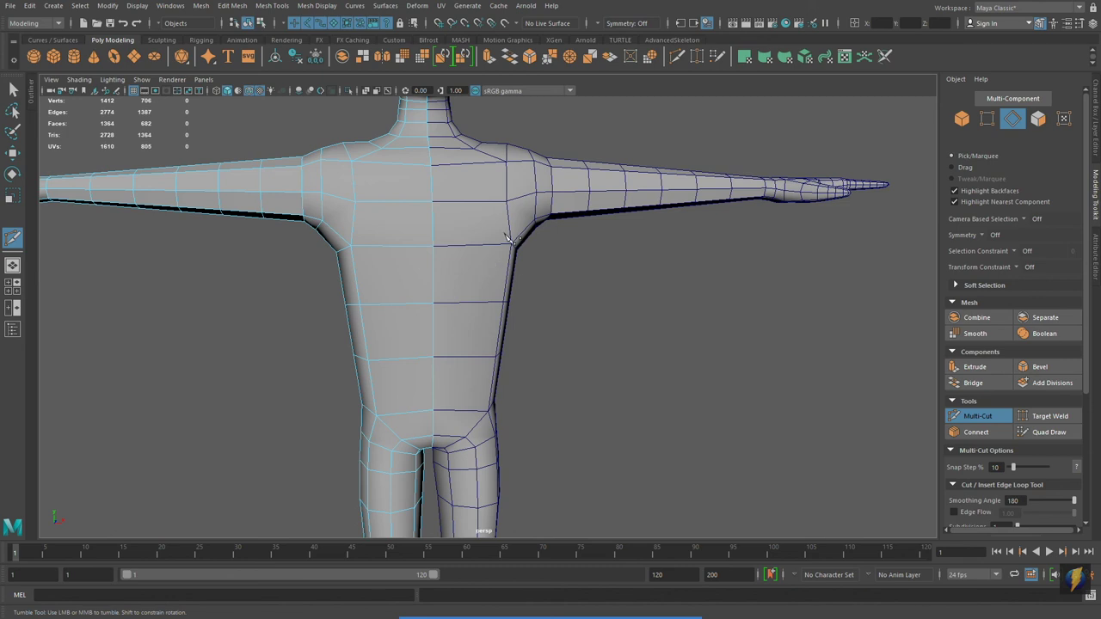
alt+right_drag(556, 287, 404, 314)
alt+drag(403, 313, 510, 314)
alt+middle_drag(509, 314, 569, 310)
click(13, 89)
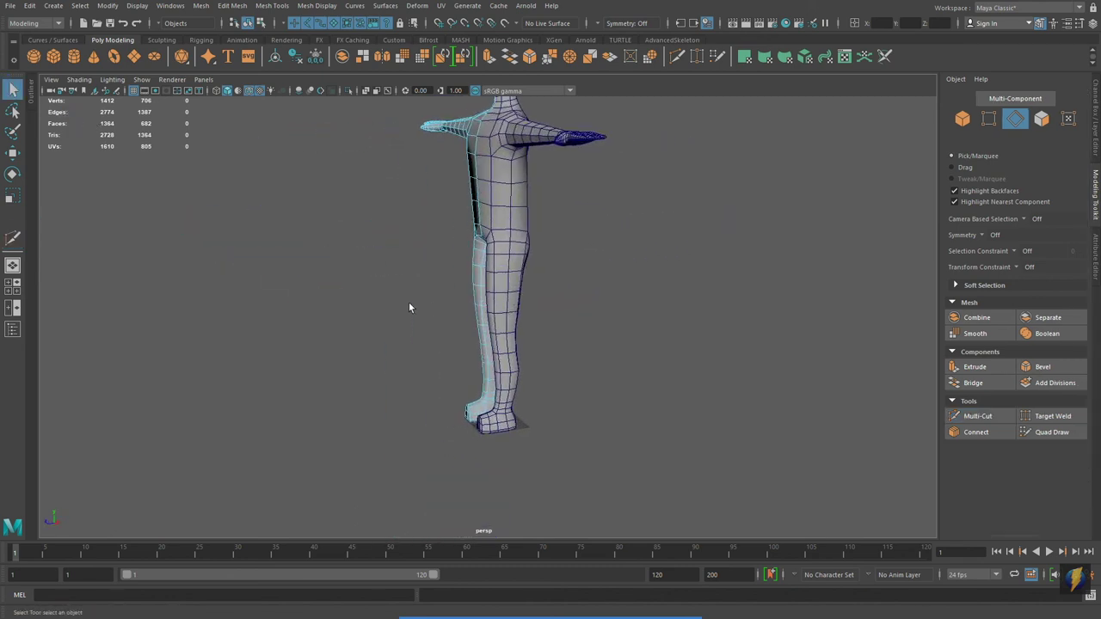
Select the six faces at the front of one foot in face mode.
alt+right_drag(411, 307, 652, 295)
alt+middle_drag(580, 352, 577, 211)
alt+drag(560, 344, 501, 336)
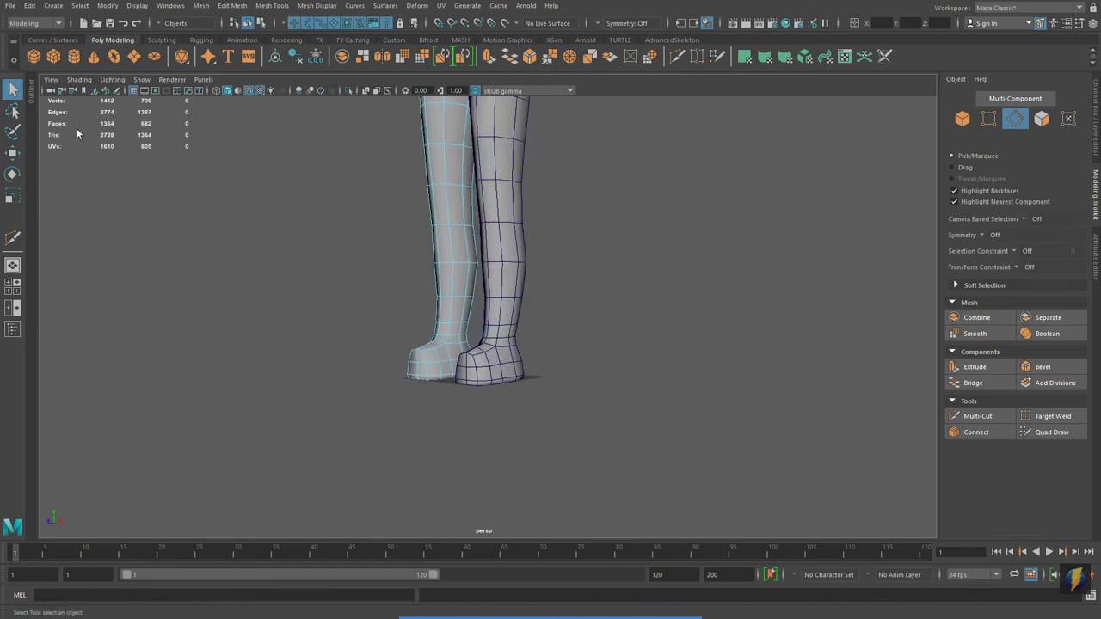
click(491, 238)
alt+drag(491, 239, 573, 347)
alt+right_drag(573, 347, 794, 331)
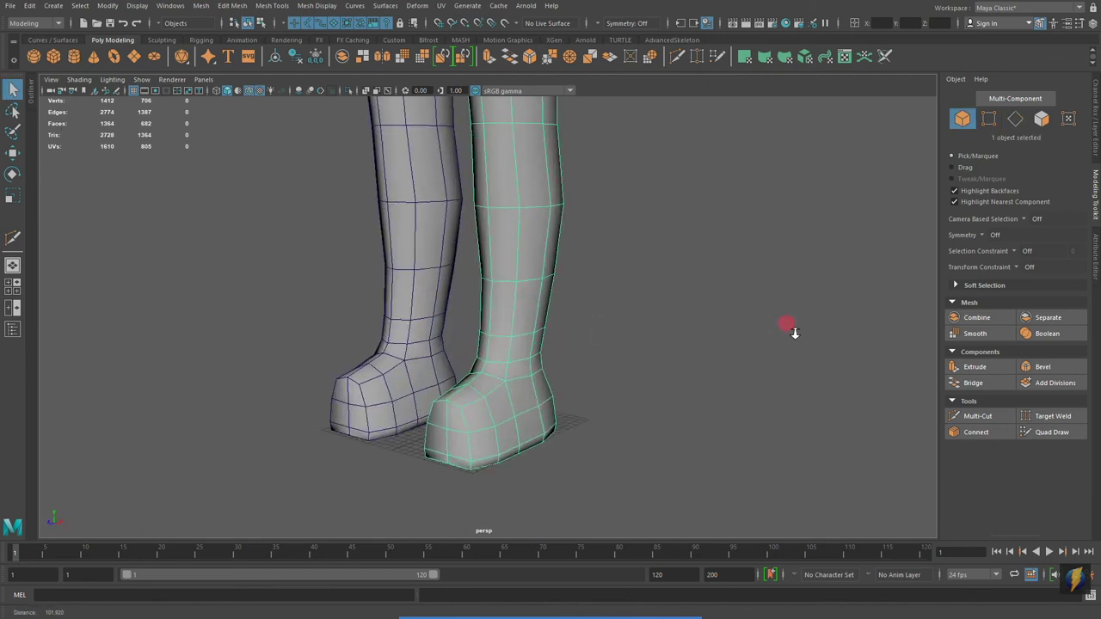
alt+middle_drag(680, 334, 725, 308)
mouse_move(542, 333)
right_down()
mouse_move(543, 348)
mouse_move(545, 316)
mouse_move(538, 329)
right_up()
click(490, 391)
shift+click(506, 397)
shift+click(509, 416)
shift+click(489, 425)
shift+click(491, 432)
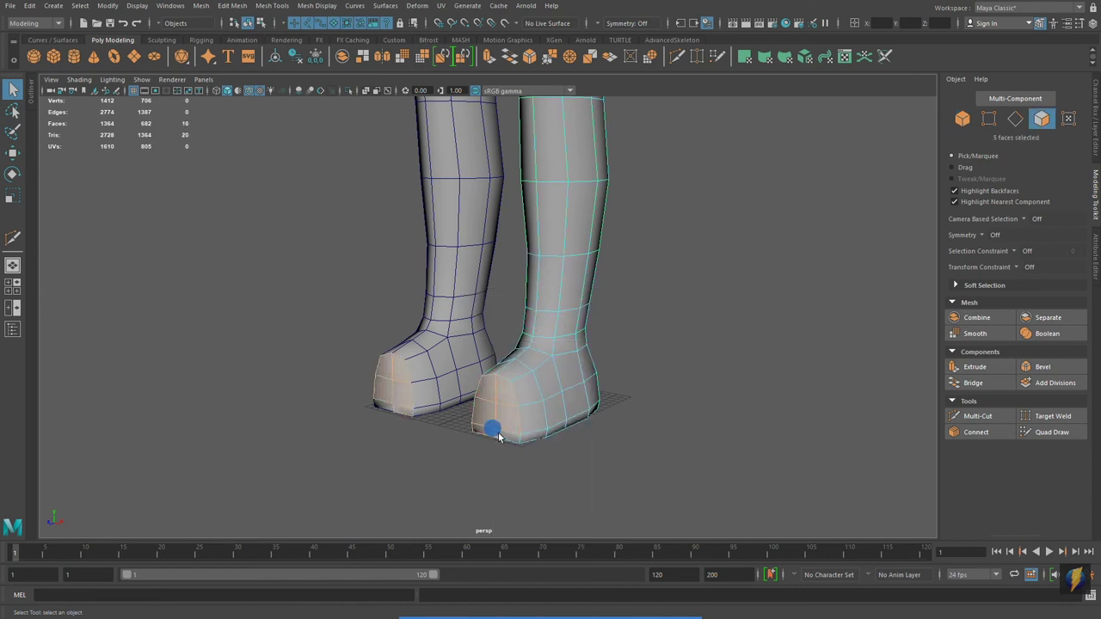
shift+click(511, 435)
Extrude the foot's front faces forward with a Local Translate Z of -12.17.
alt+right_drag(734, 340, 459, 327)
alt+middle_drag(516, 315, 569, 339)
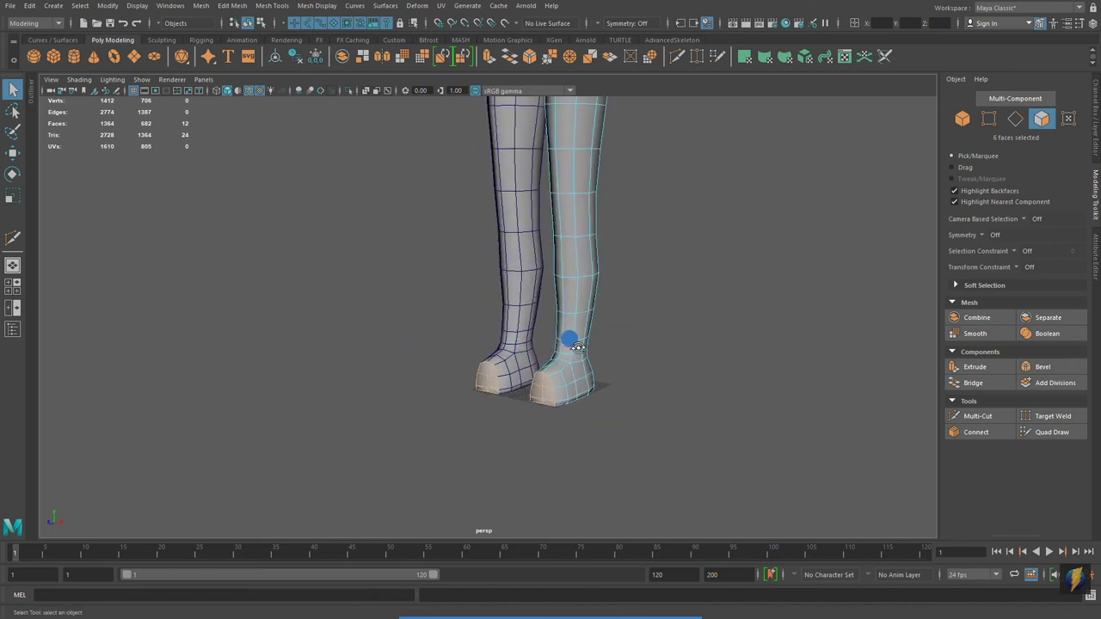
click(975, 366)
alt+drag(700, 375, 435, 399)
key(ctrl+z)
alt+drag(523, 405, 535, 425)
drag(468, 407, 546, 379)
alt+middle_drag(546, 379, 528, 354)
alt+right_drag(551, 357, 631, 371)
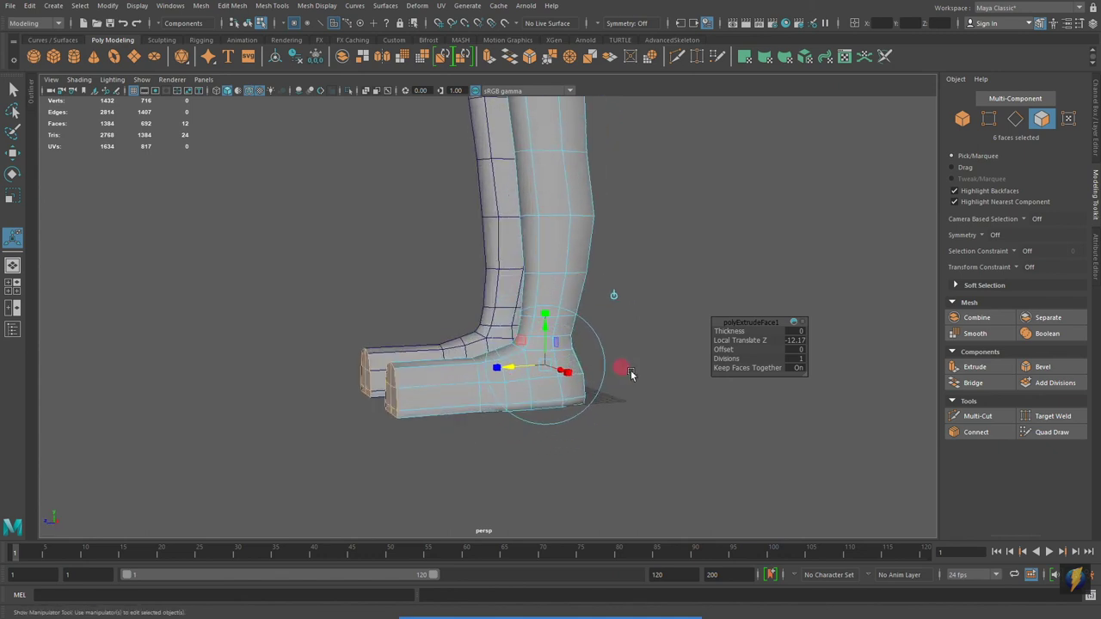
alt+middle_drag(594, 365, 582, 348)
Scale the extruded toe faces down vertically and adjust the extrusion's number of divisions.
drag(534, 296, 552, 369)
drag(727, 358, 737, 360)
alt+drag(578, 324, 665, 287)
Switch the half-body to vertex mode and reshape it with the Move tool.
alt+right_drag(664, 287, 397, 273)
alt+middle_drag(421, 297, 437, 421)
alt+right_drag(437, 421, 404, 345)
alt+middle_drag(456, 258, 463, 334)
alt+drag(463, 334, 525, 327)
alt+right_drag(525, 329, 551, 347)
alt+drag(510, 320, 488, 318)
right_drag(485, 261, 445, 261)
mouse_move(456, 293)
alt+mouse_down()
mouse_move(371, 272)
mouse_move(457, 306)
mouse_move(465, 285)
alt+mouse_up()
key(w)
drag(394, 325, 453, 339)
Select the single half-body, open the Mirror options and reset the settings.
alt+right_drag(701, 332, 499, 297)
alt+drag(482, 288, 562, 325)
scroll(566, 327, down, 3)
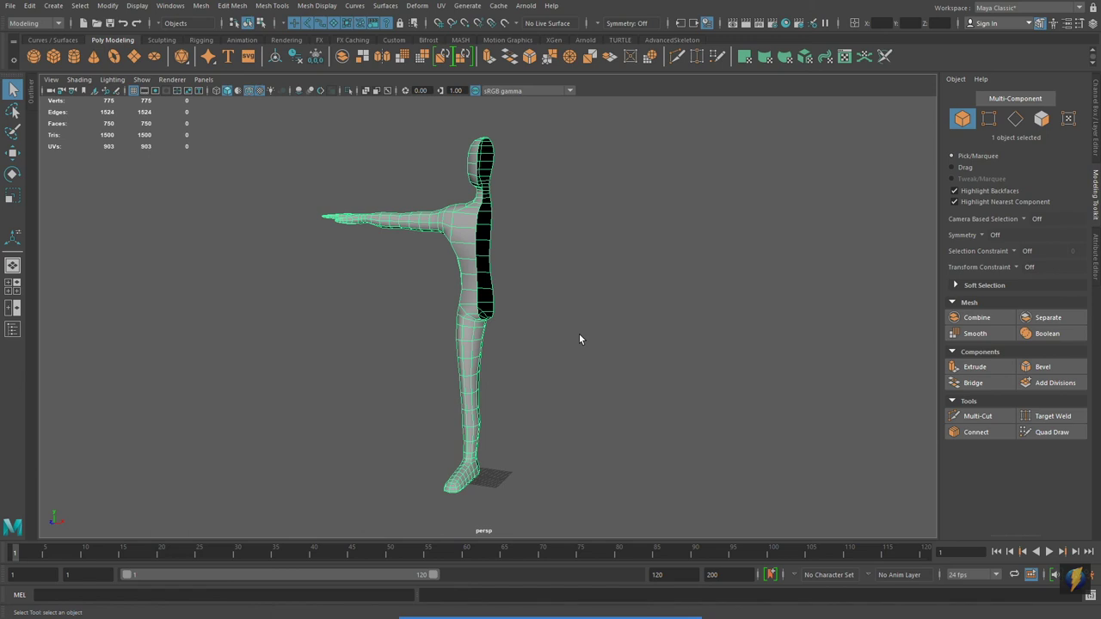
mouse_move(506, 329)
alt+mouse_down()
mouse_move(560, 337)
mouse_move(494, 334)
alt+mouse_up()
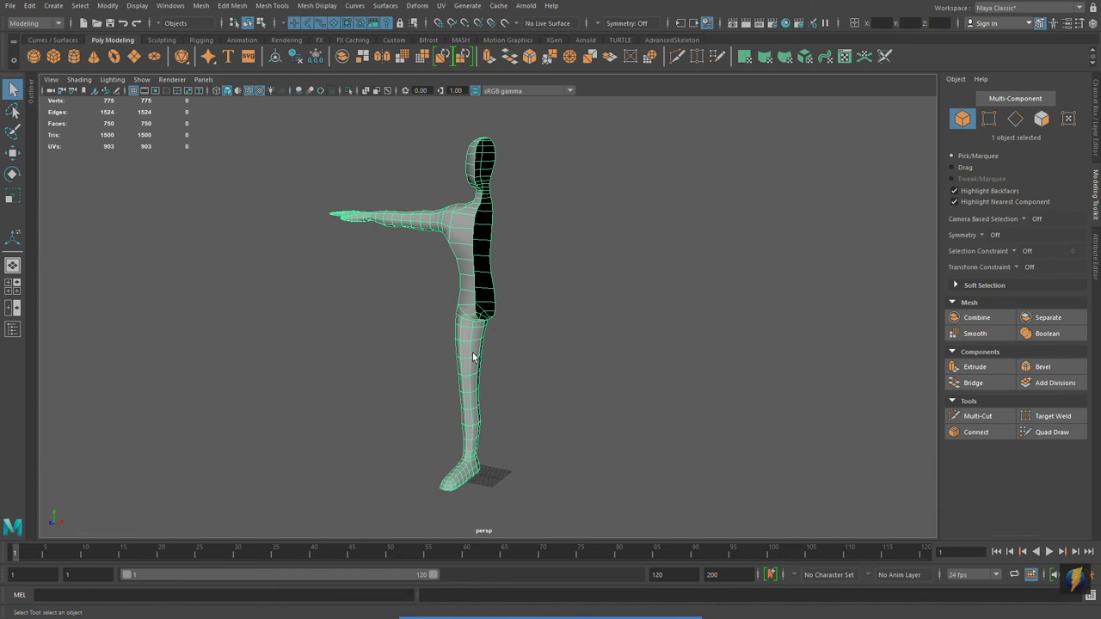
click(564, 304)
click(472, 257)
alt+drag(535, 319, 555, 307)
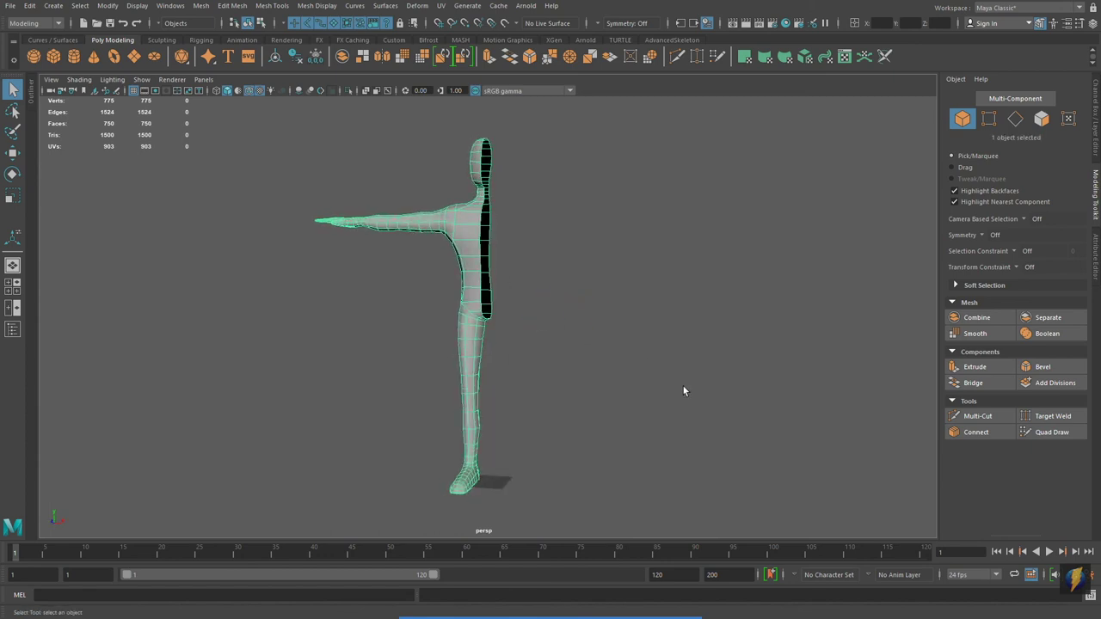
click(201, 6)
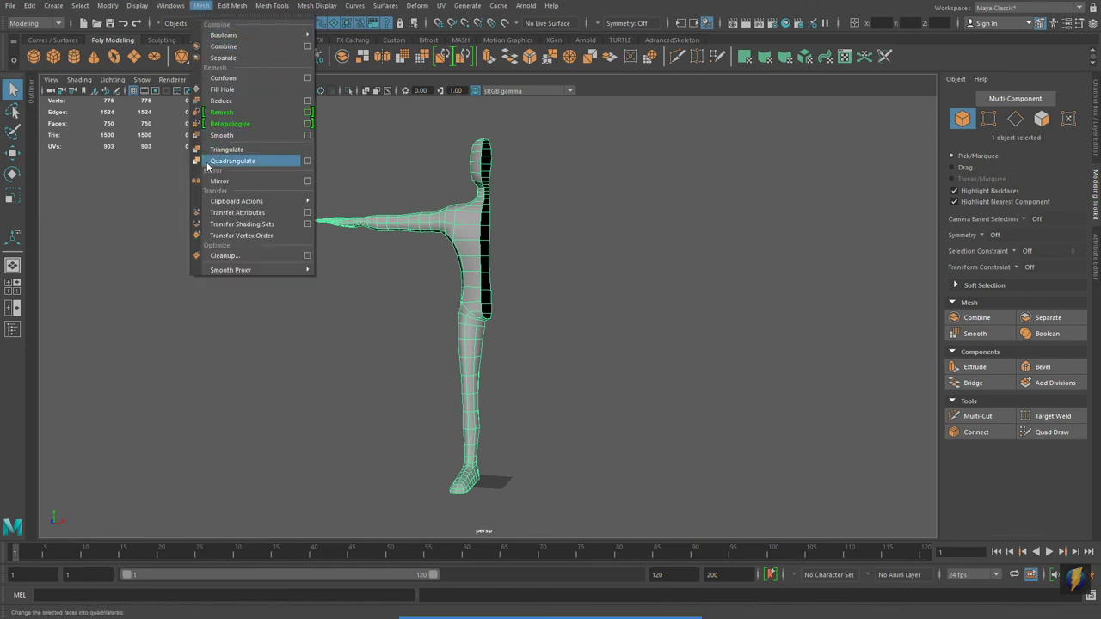
click(307, 181)
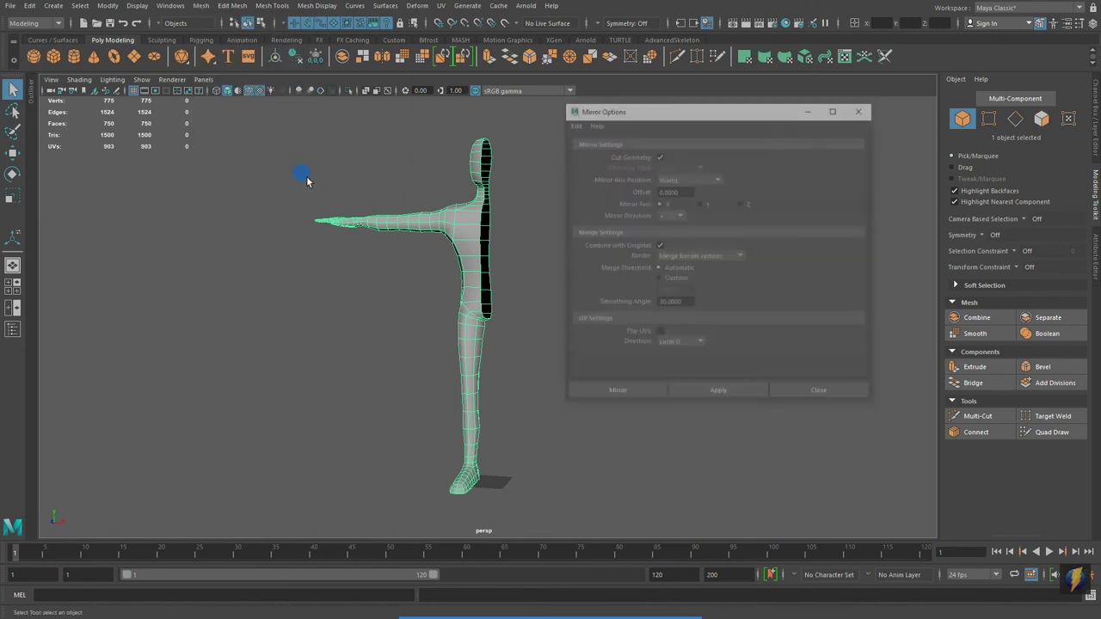
click(573, 124)
click(584, 148)
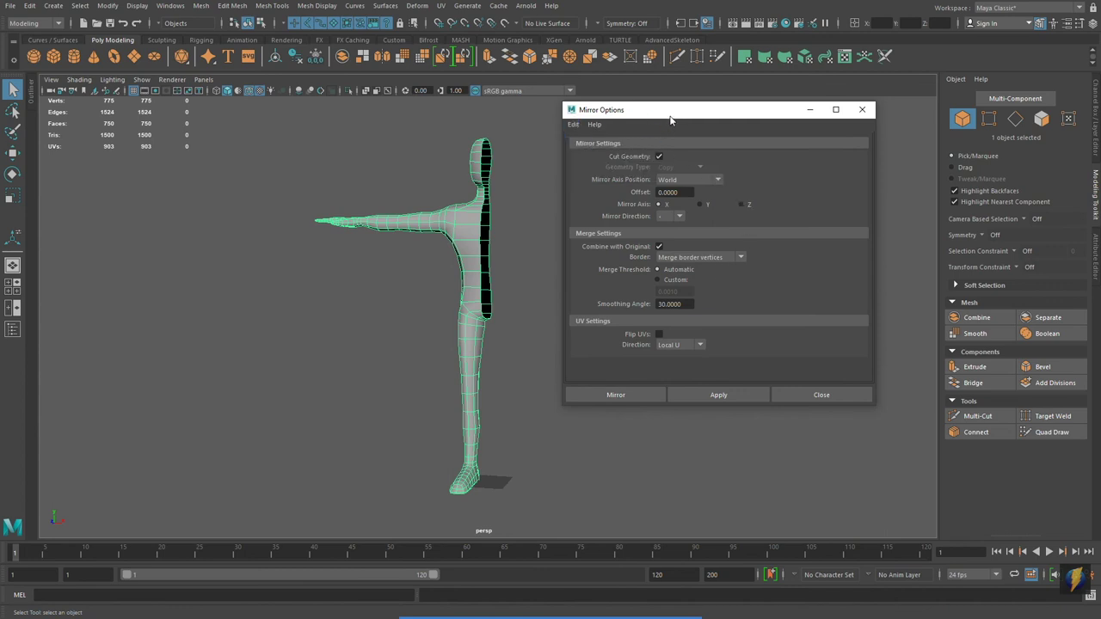
Mirror the half-body across the world X axis in the + direction, combined with the original and with merged border vertices.
drag(671, 121, 725, 120)
alt+drag(502, 244, 506, 281)
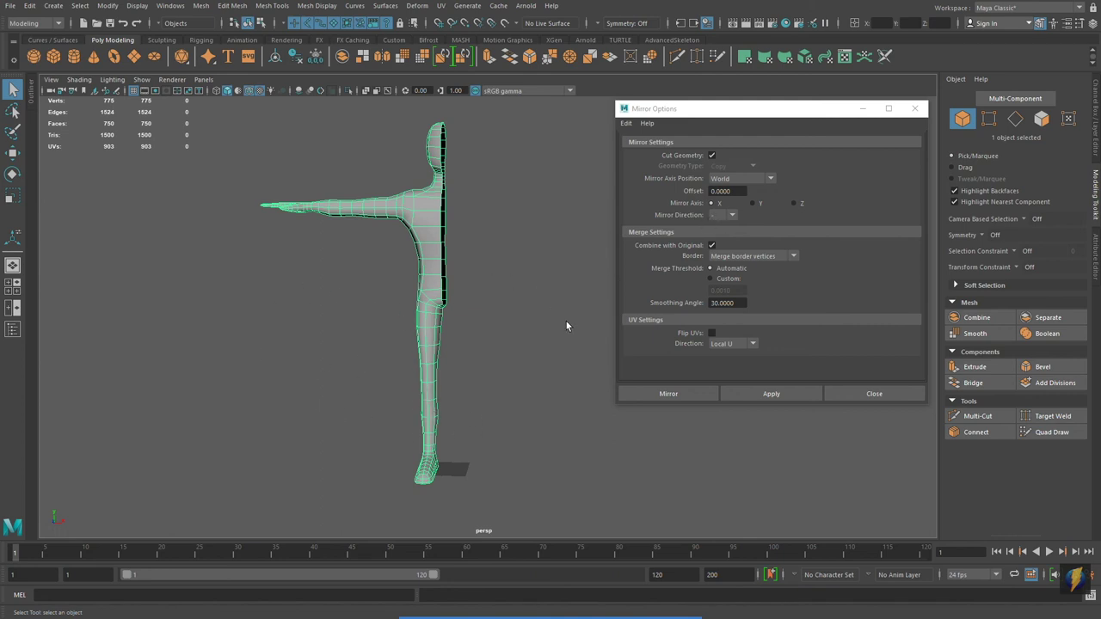
click(732, 216)
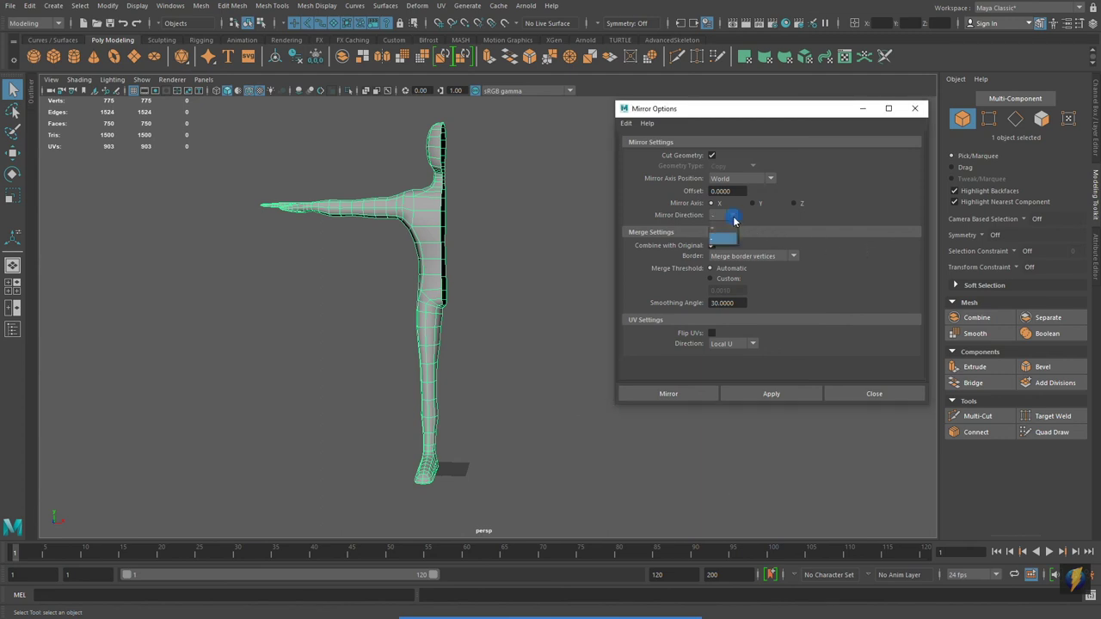
click(721, 229)
click(772, 393)
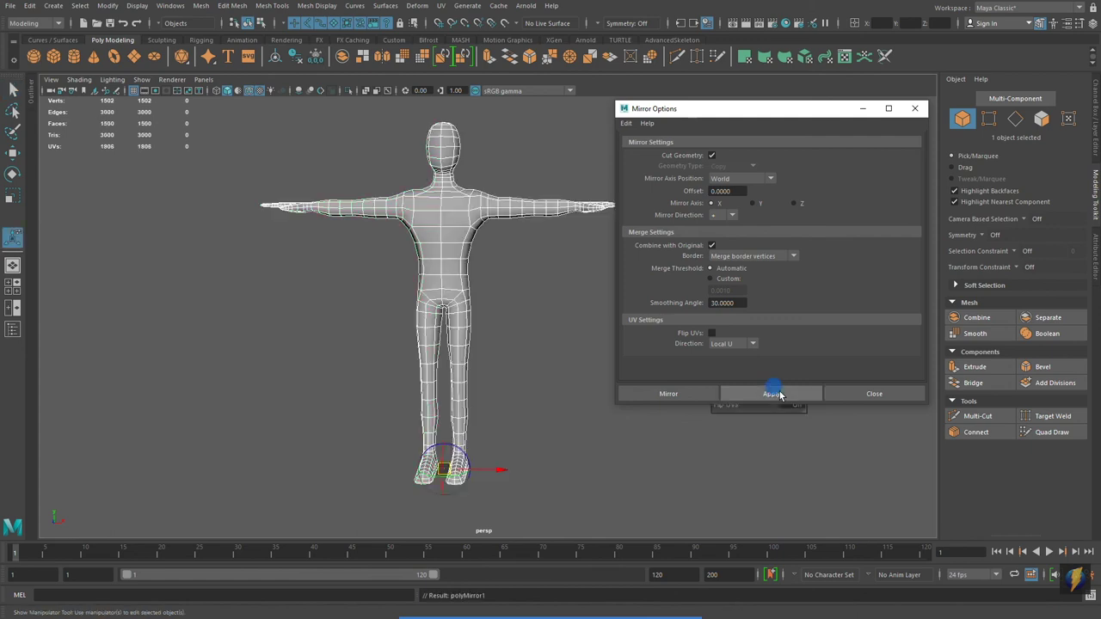
click(916, 109)
Inspect the mirrored full body with it deselected and selected.
click(614, 299)
alt+middle_drag(580, 319, 609, 328)
alt+drag(601, 329, 611, 332)
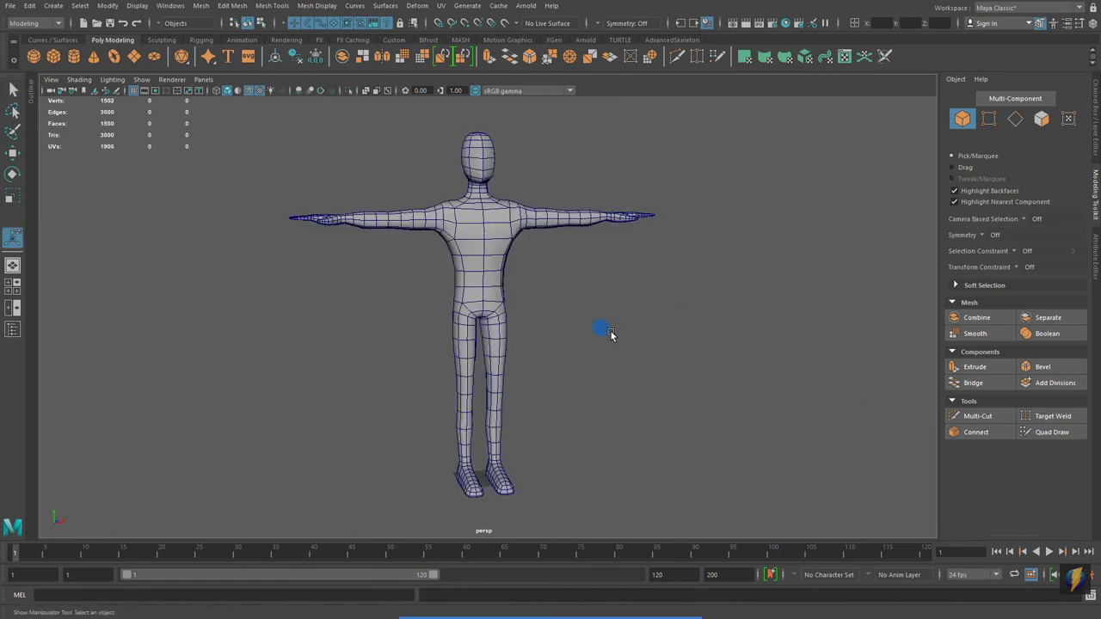
click(489, 263)
alt+drag(462, 345, 488, 345)
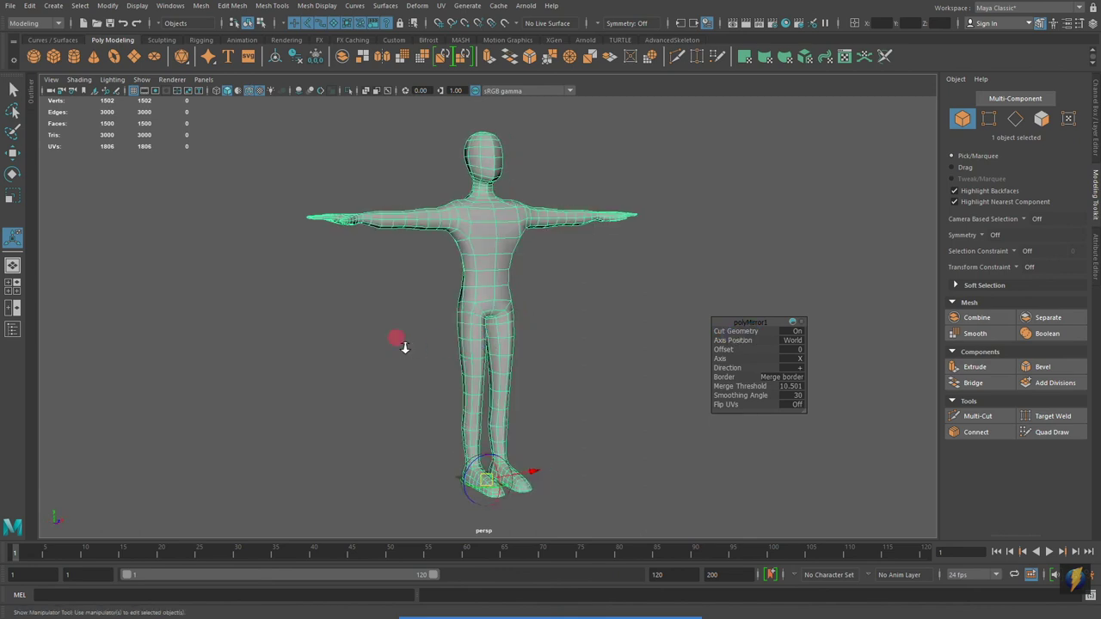
Test the merged centre seam by moving a chest centre vertex sideways, then undo the move.
alt+right_drag(405, 348, 543, 345)
alt+middle_drag(558, 344, 565, 419)
alt+right_drag(396, 398, 563, 374)
alt+middle_drag(506, 272, 489, 332)
right_drag(504, 294, 507, 293)
click(516, 310)
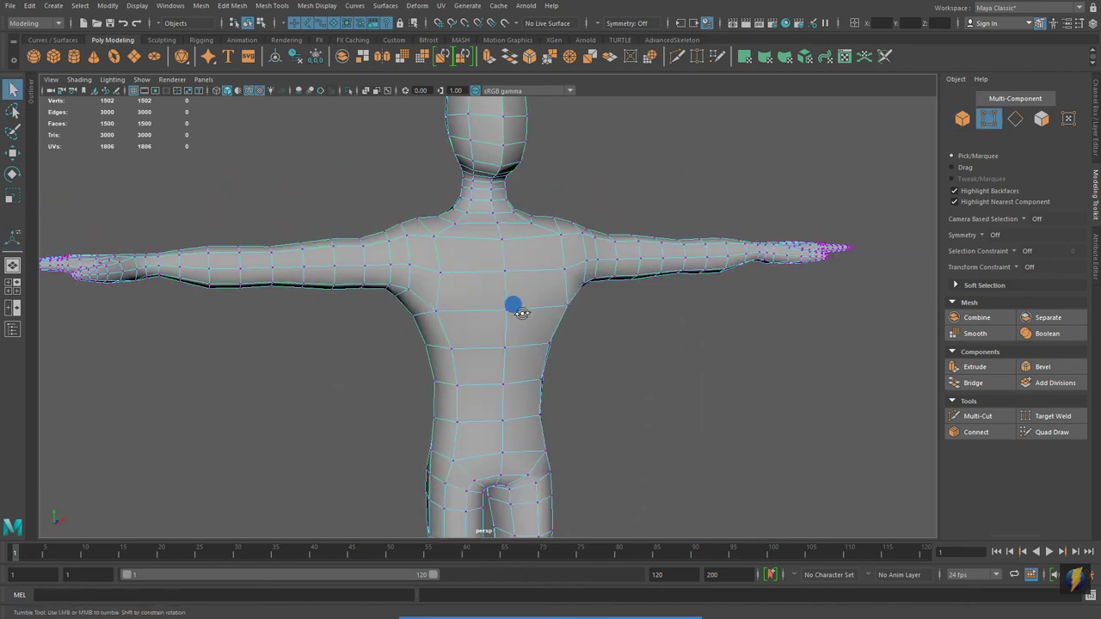
alt+drag(521, 317, 494, 311)
click(483, 318)
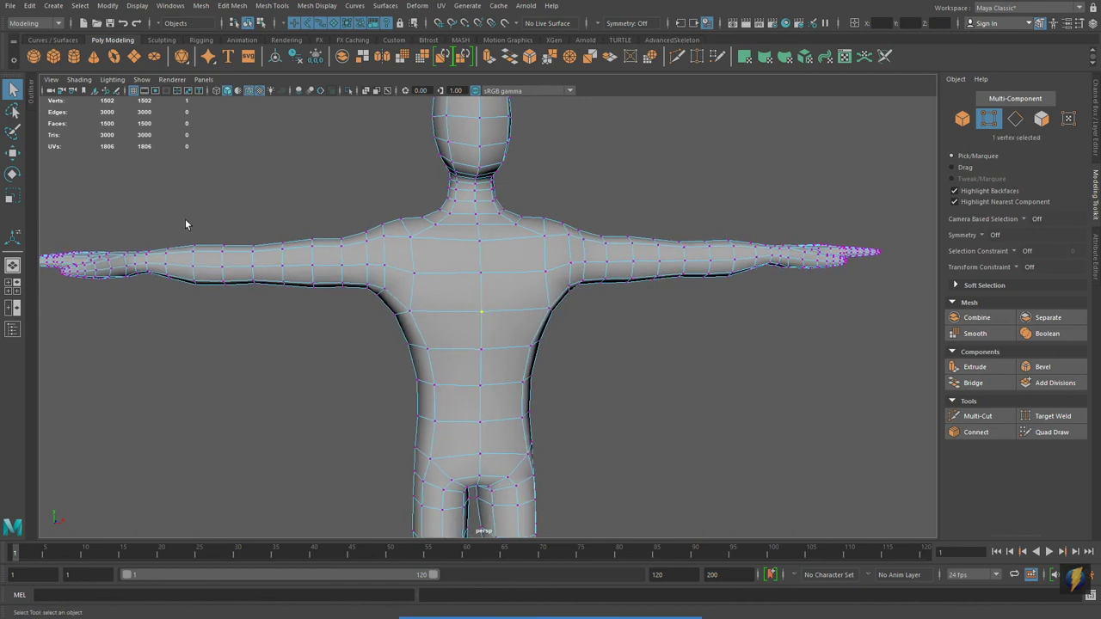
click(15, 154)
drag(507, 313, 465, 312)
key(ctrl+z)
Return the full body to object mode and view the whole figure.
alt+right_drag(699, 361, 430, 361)
alt+middle_drag(428, 361, 410, 275)
alt+drag(404, 282, 461, 348)
key(F8)
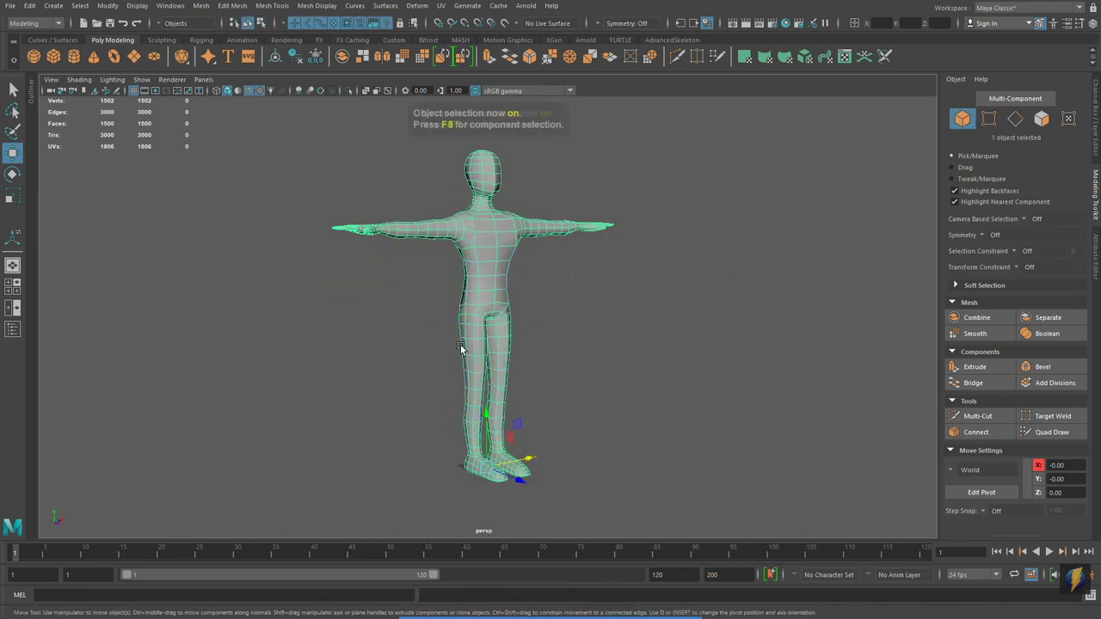